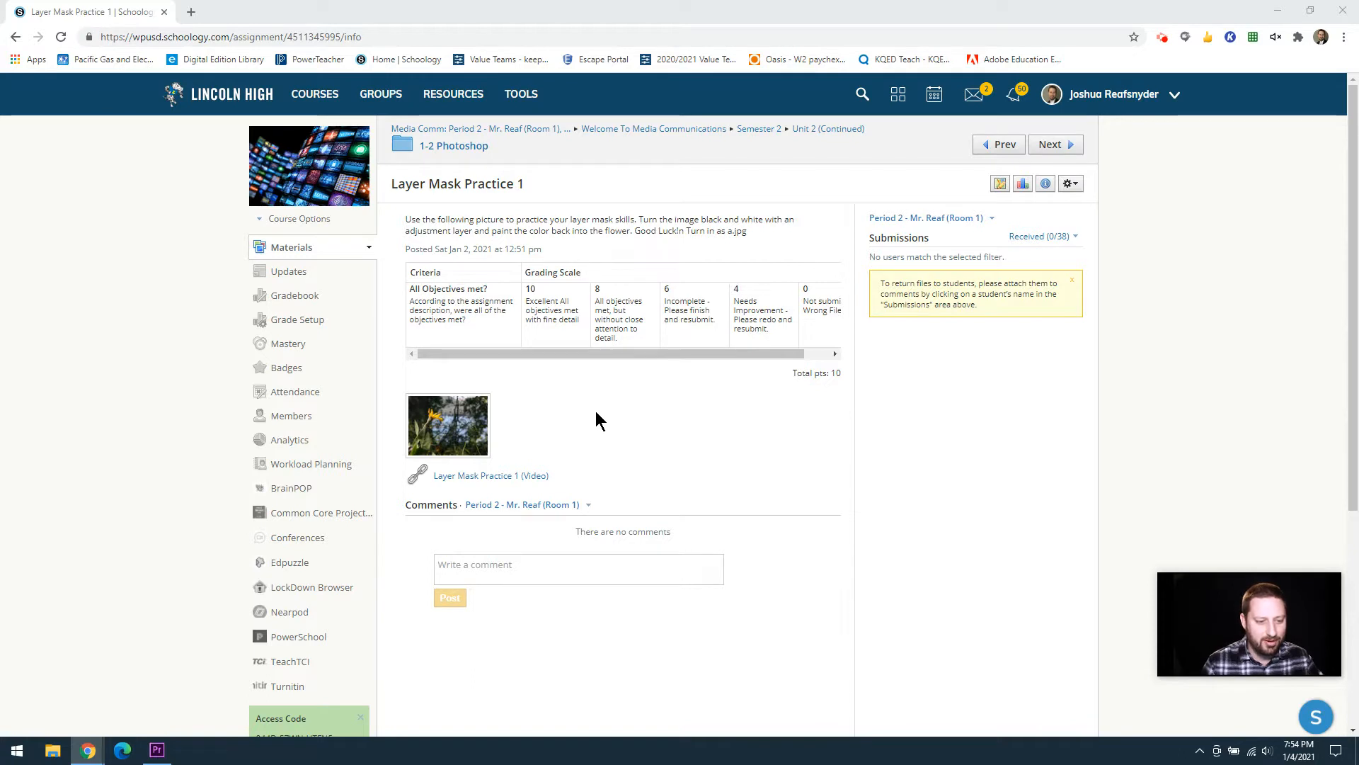
Step: Download the assignment's flower picture and save it to Downloads as flower+macro+donner+cropped.jpg
{"action": "left_click", "coordinate": [460, 429]}
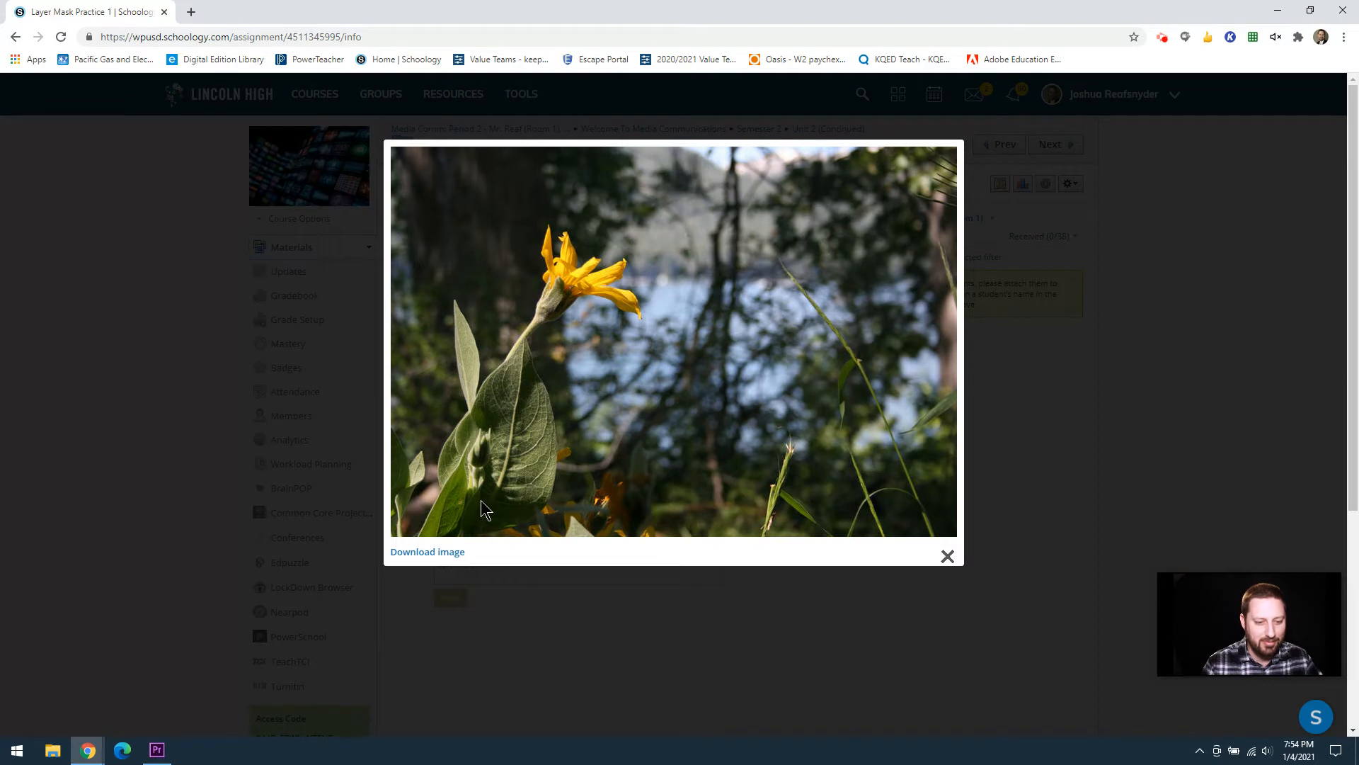
{"action": "left_click", "coordinate": [947, 557]}
{"action": "left_click", "coordinate": [468, 435]}
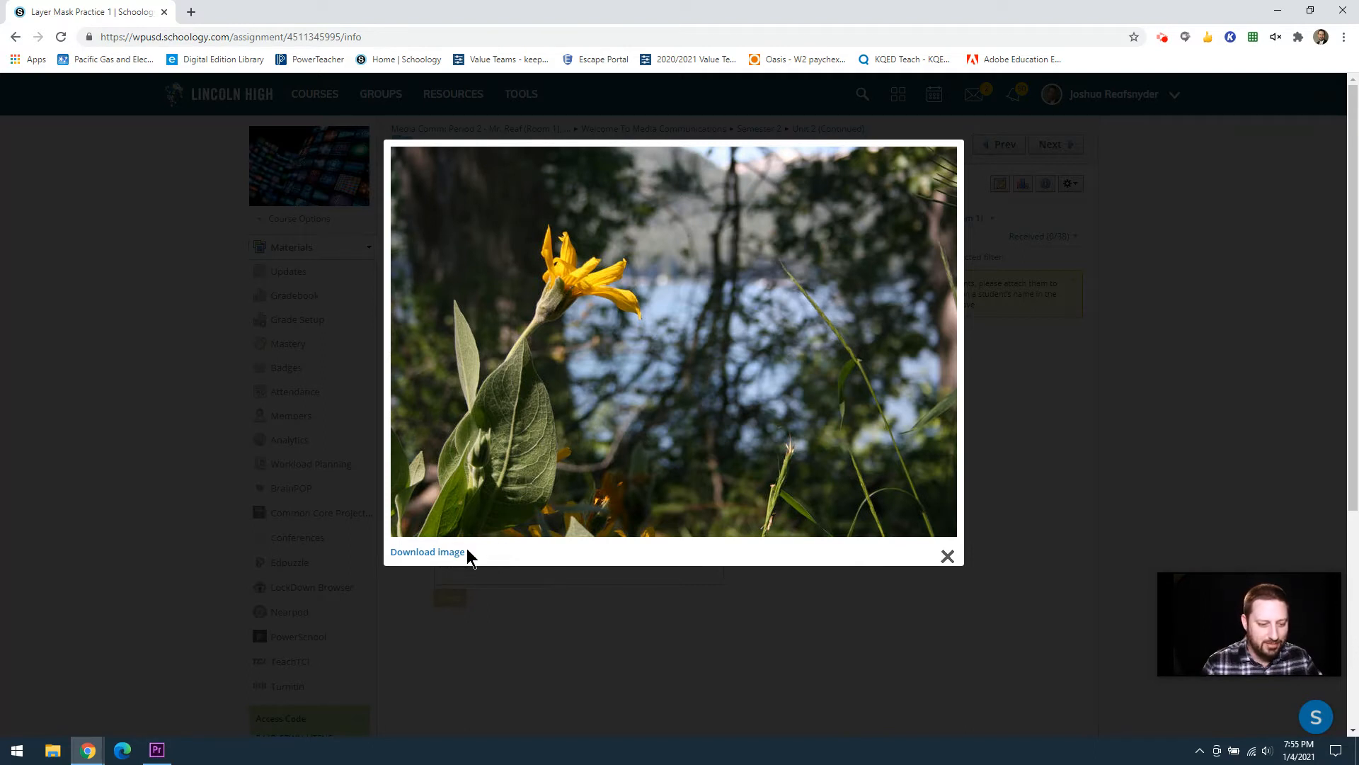
{"action": "left_click", "coordinate": [444, 556]}
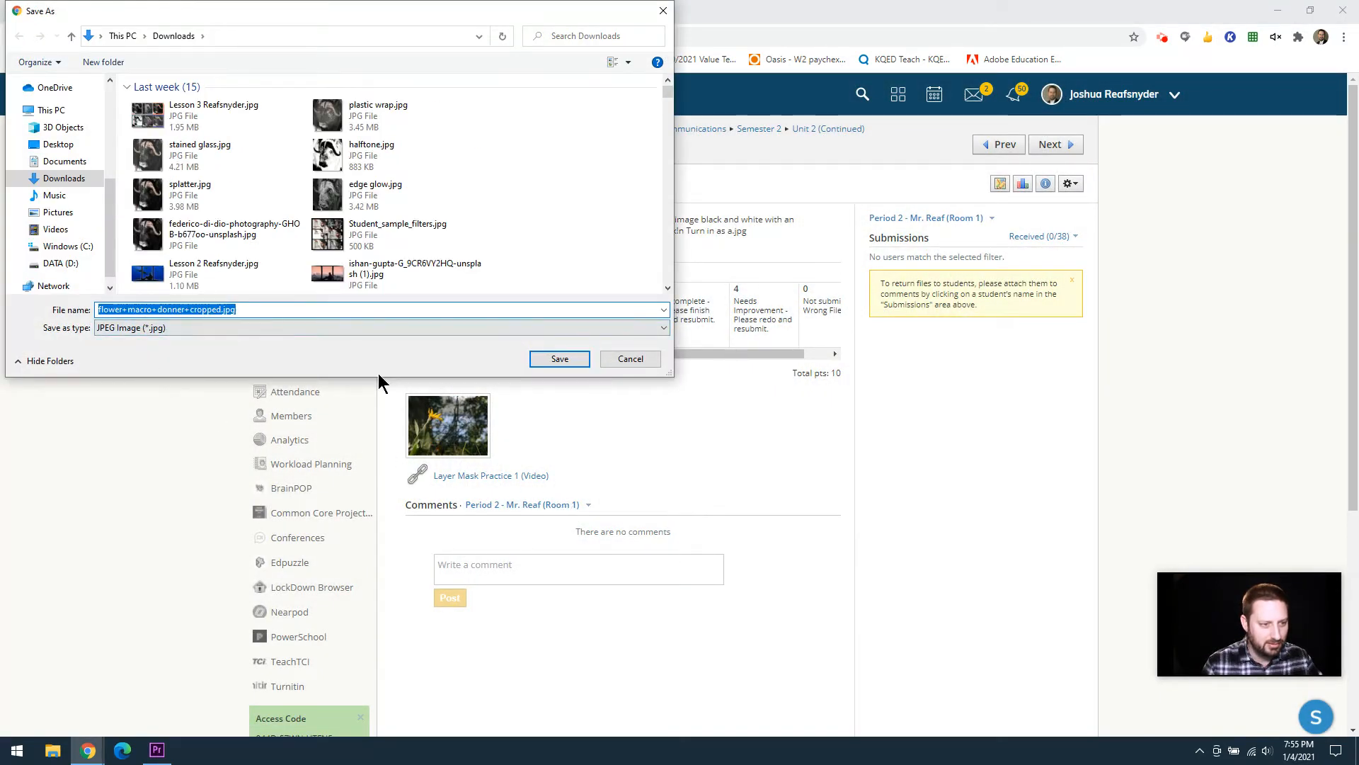
{"action": "left_click", "coordinate": [558, 359]}
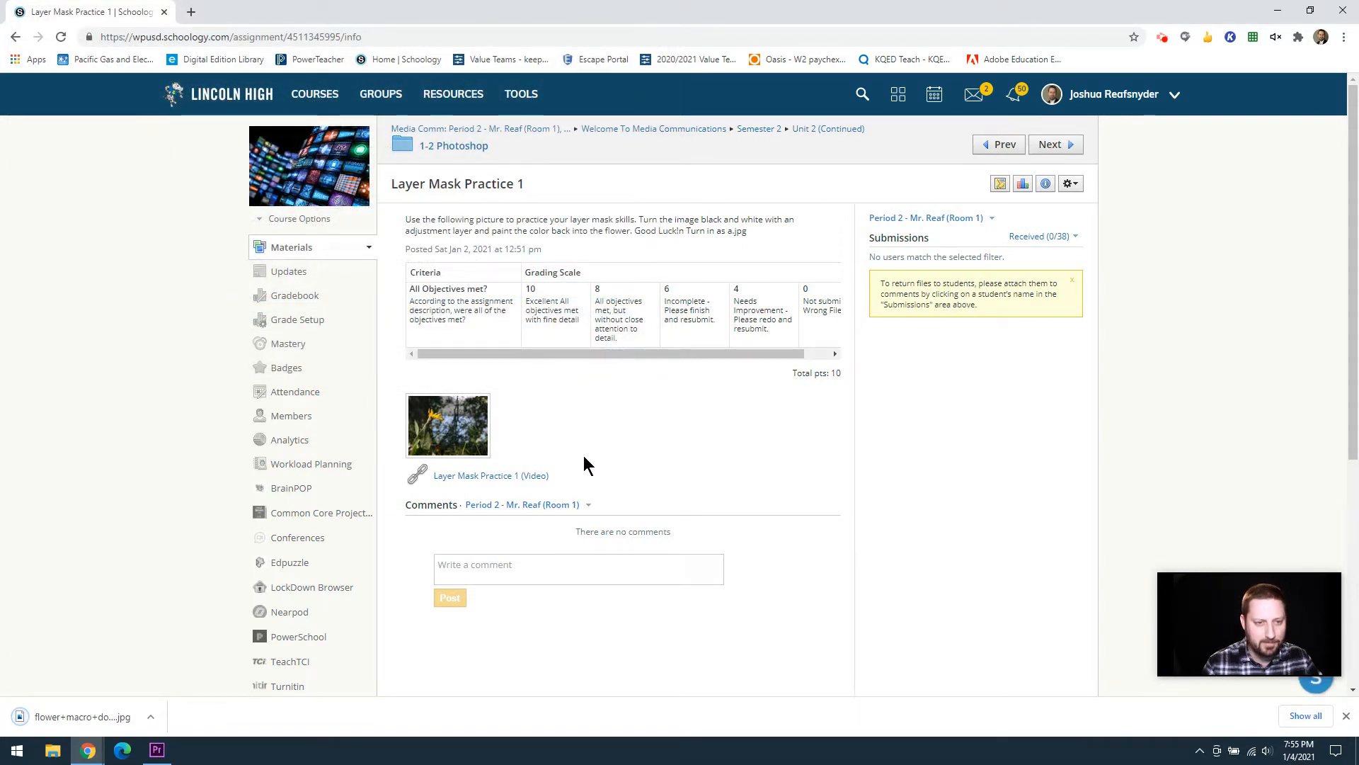
Step: Open photopea.com in a new browser tab
{"action": "left_click", "coordinate": [190, 13]}
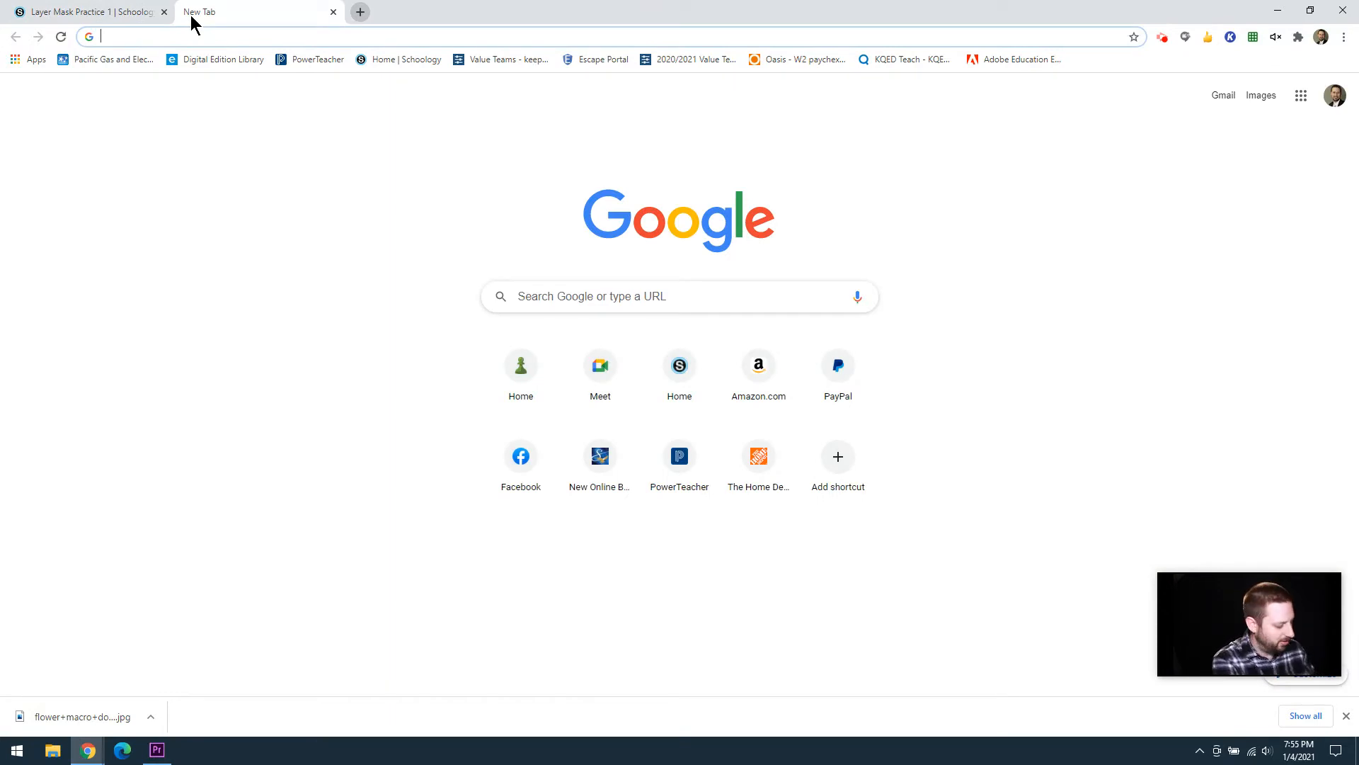
{"action": "type", "text": "photopea"}
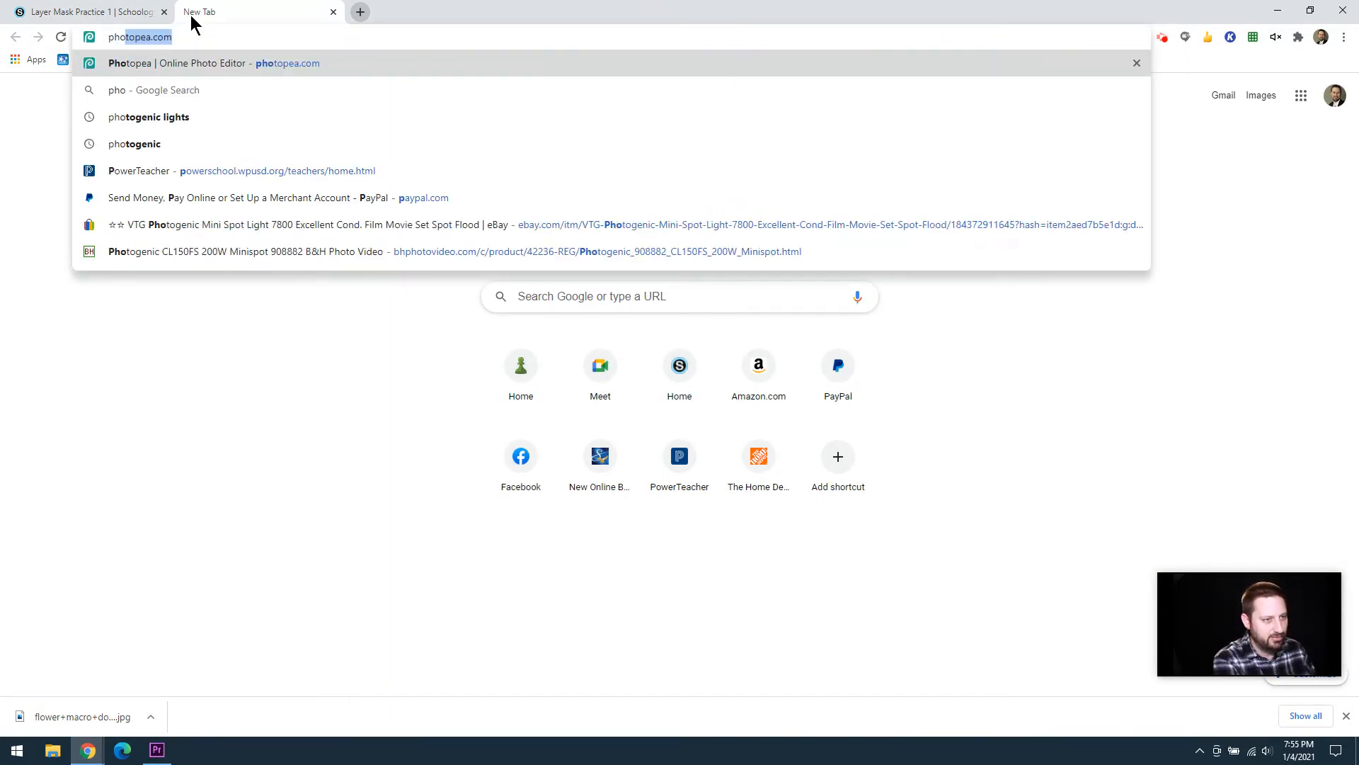
{"action": "type", "text": ".com"}
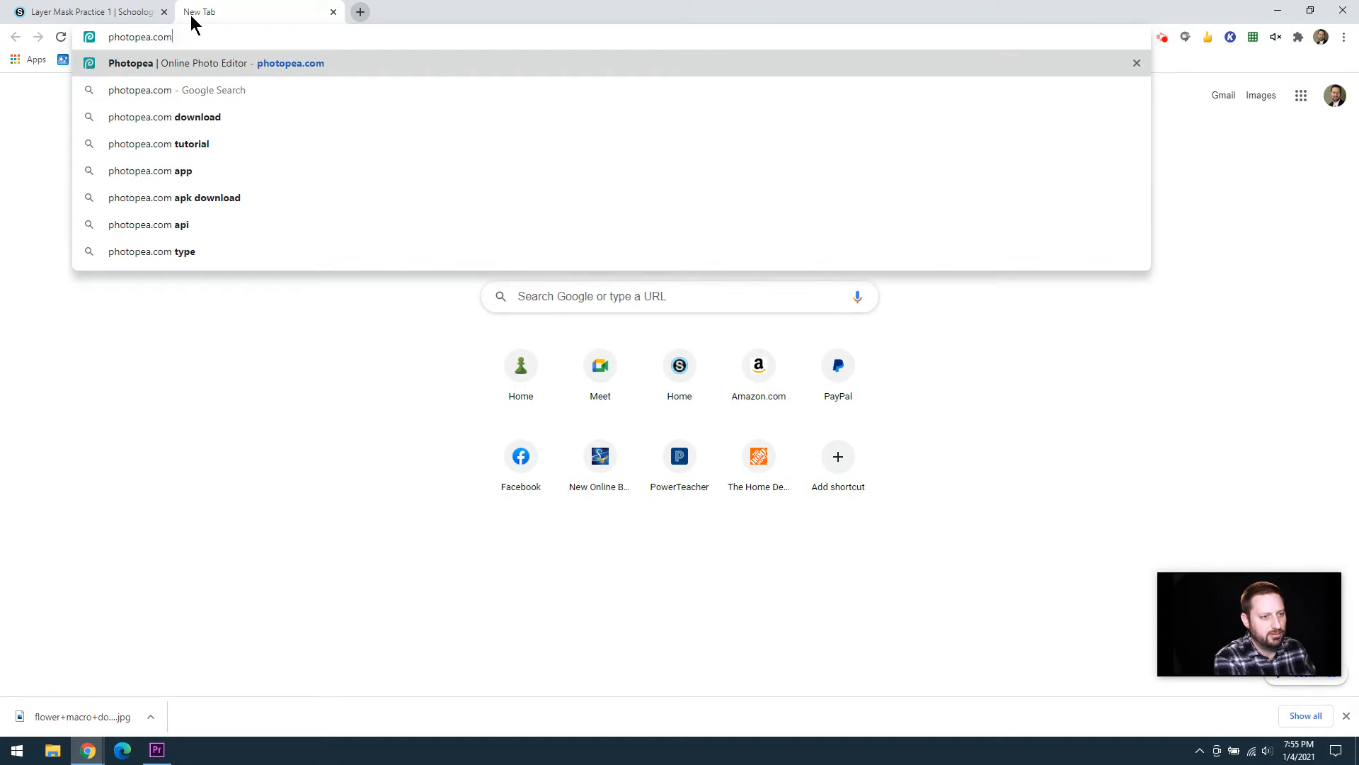
{"action": "key", "text": "Return"}
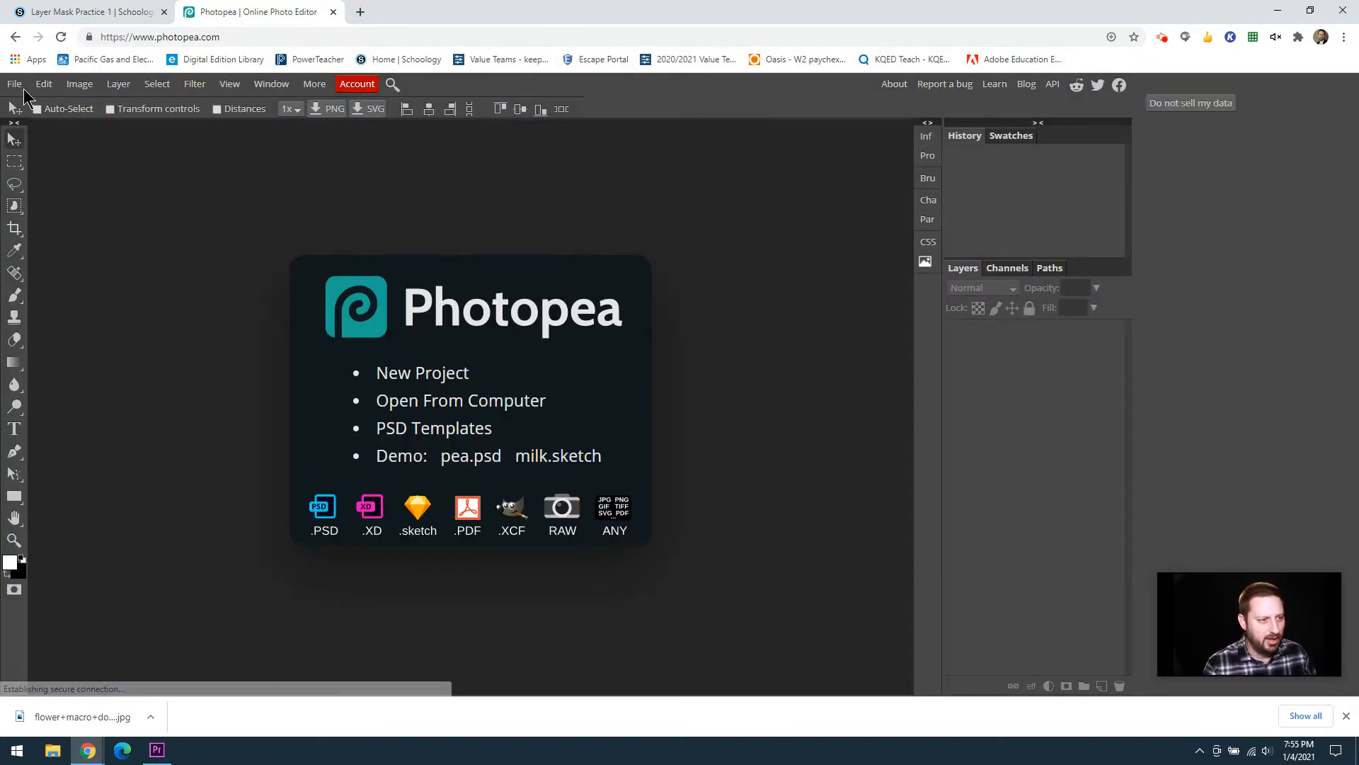
Step: Open flower+macro+donner+cropped.jpg from the Downloads folder in Photopea
{"action": "left_click", "coordinate": [15, 87]}
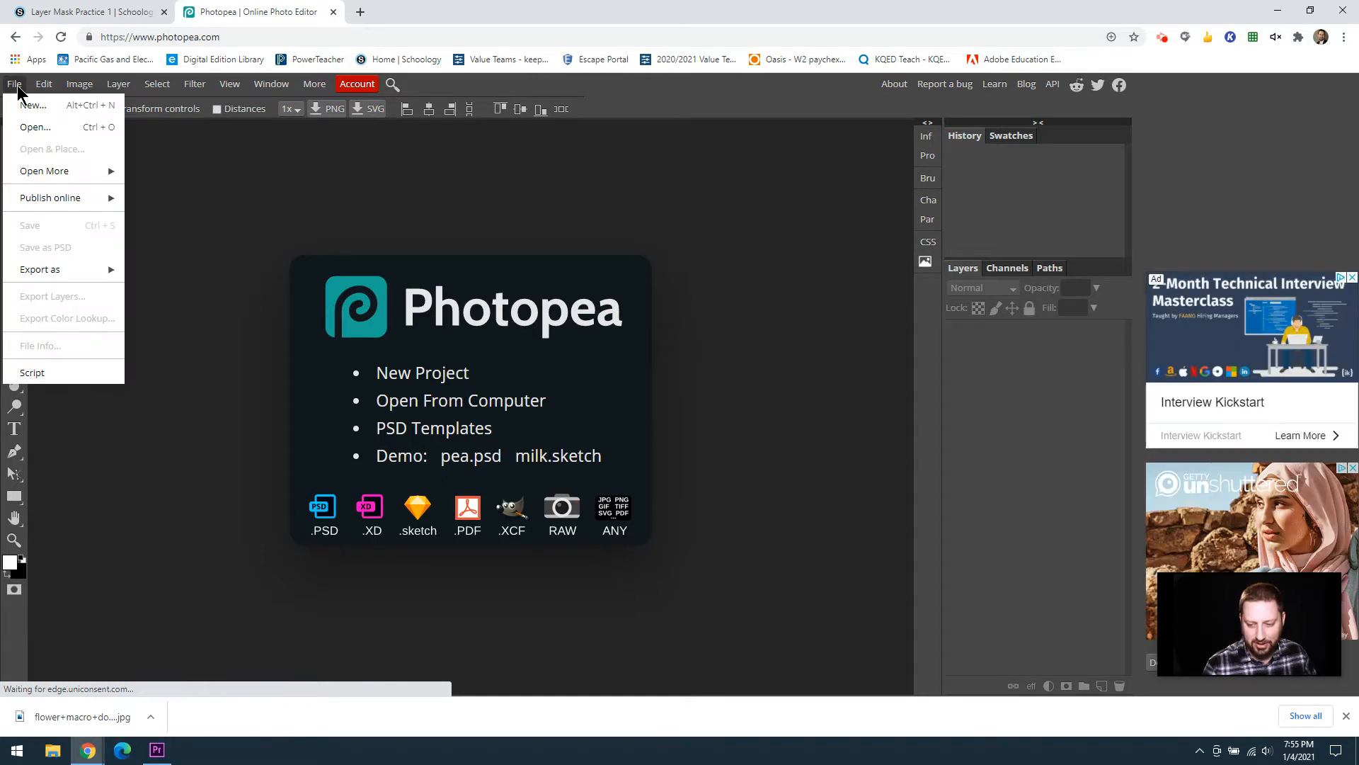
{"action": "left_click", "coordinate": [35, 128]}
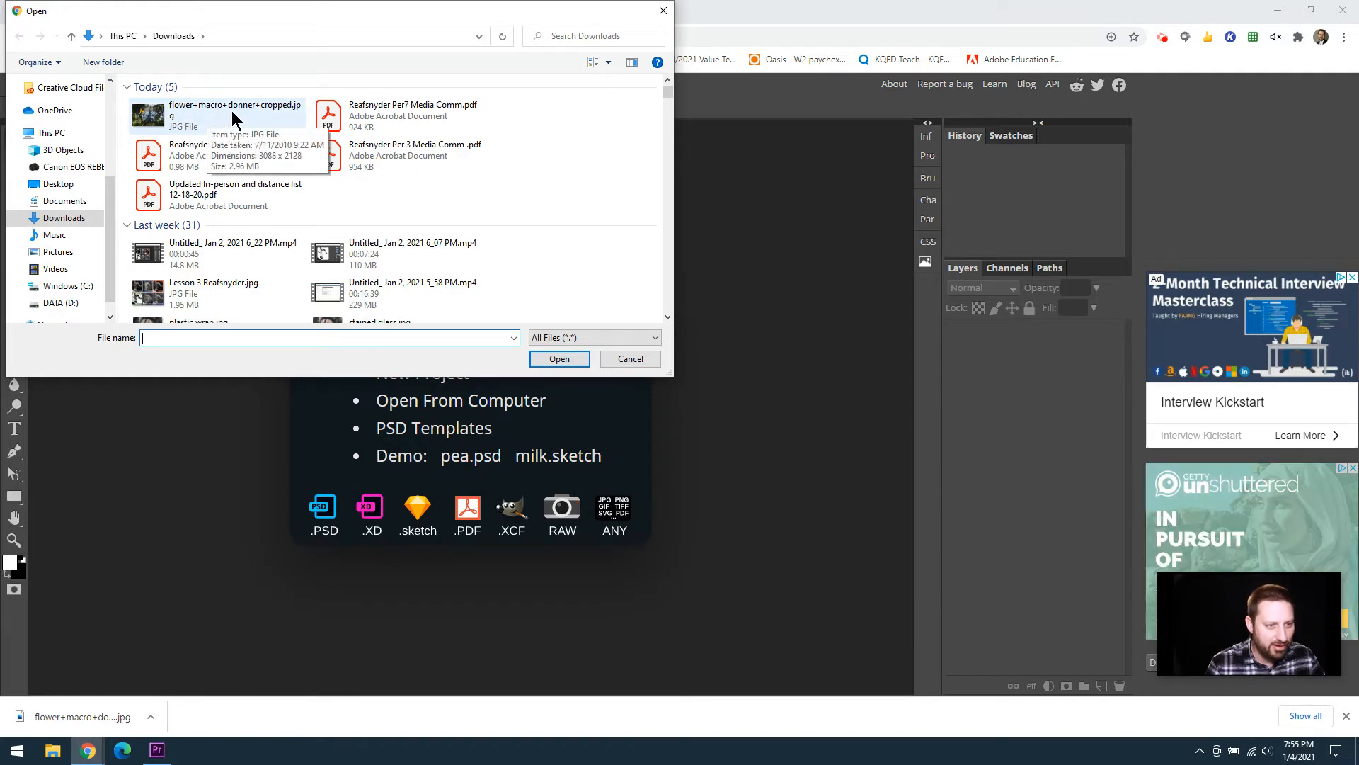
{"action": "left_click", "coordinate": [231, 111]}
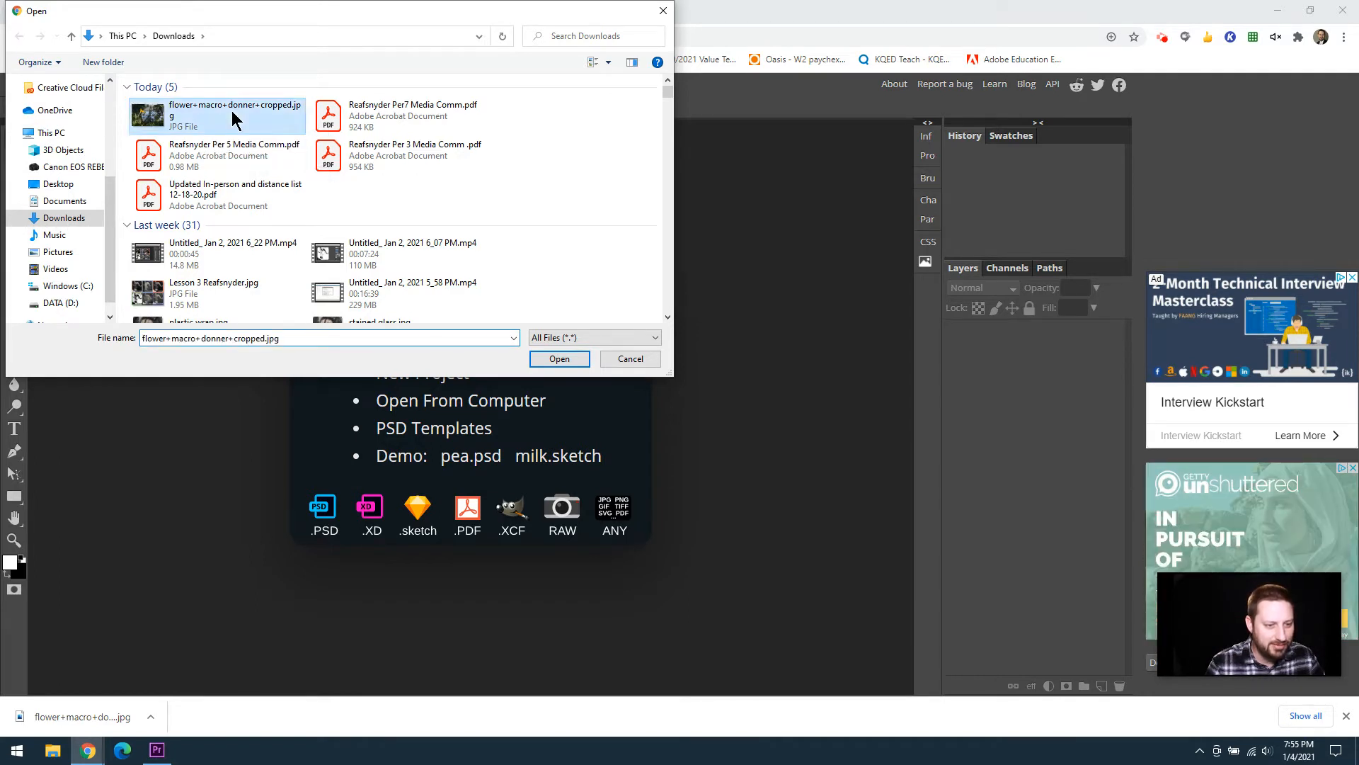
{"action": "left_click", "coordinate": [559, 359]}
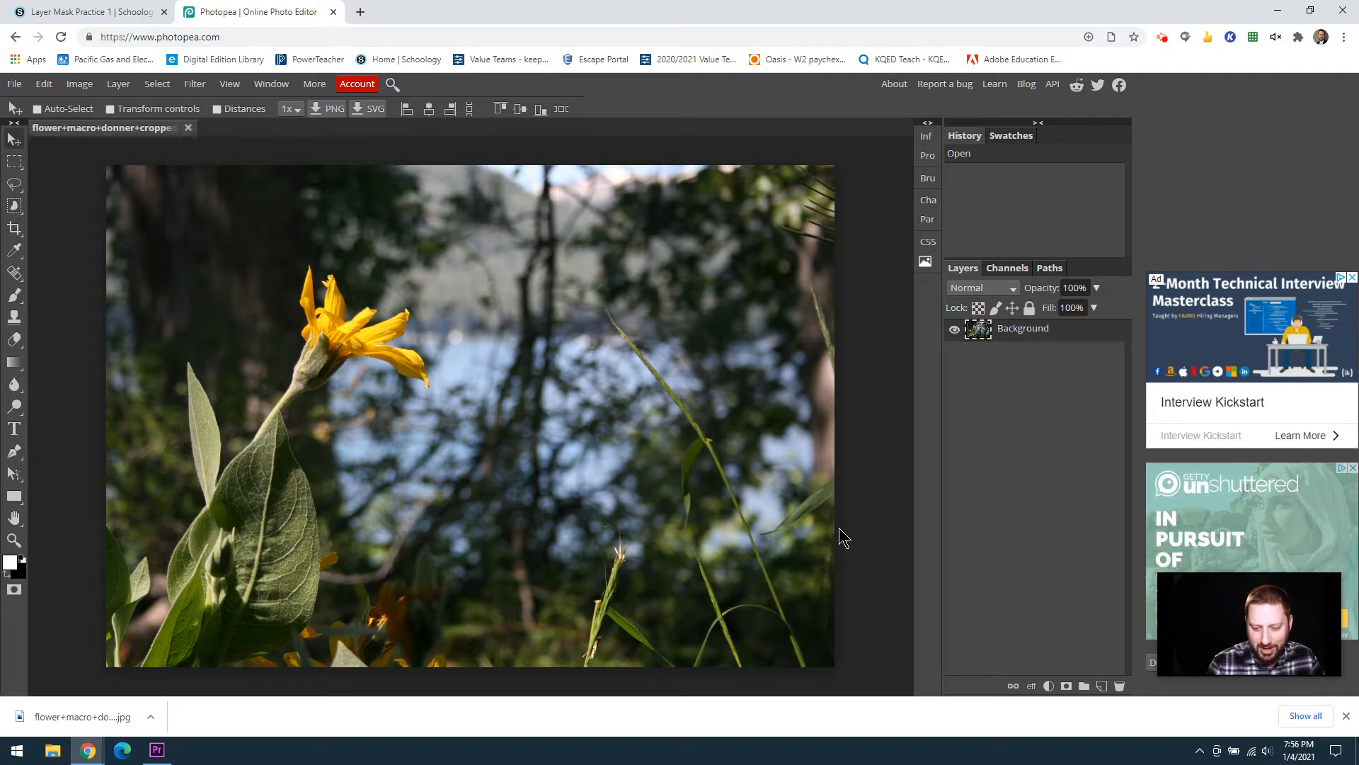
Step: Add a Black & White adjustment layer above the Background and compare the photo with the adjustment hidden and shown
{"action": "left_click", "coordinate": [1048, 686]}
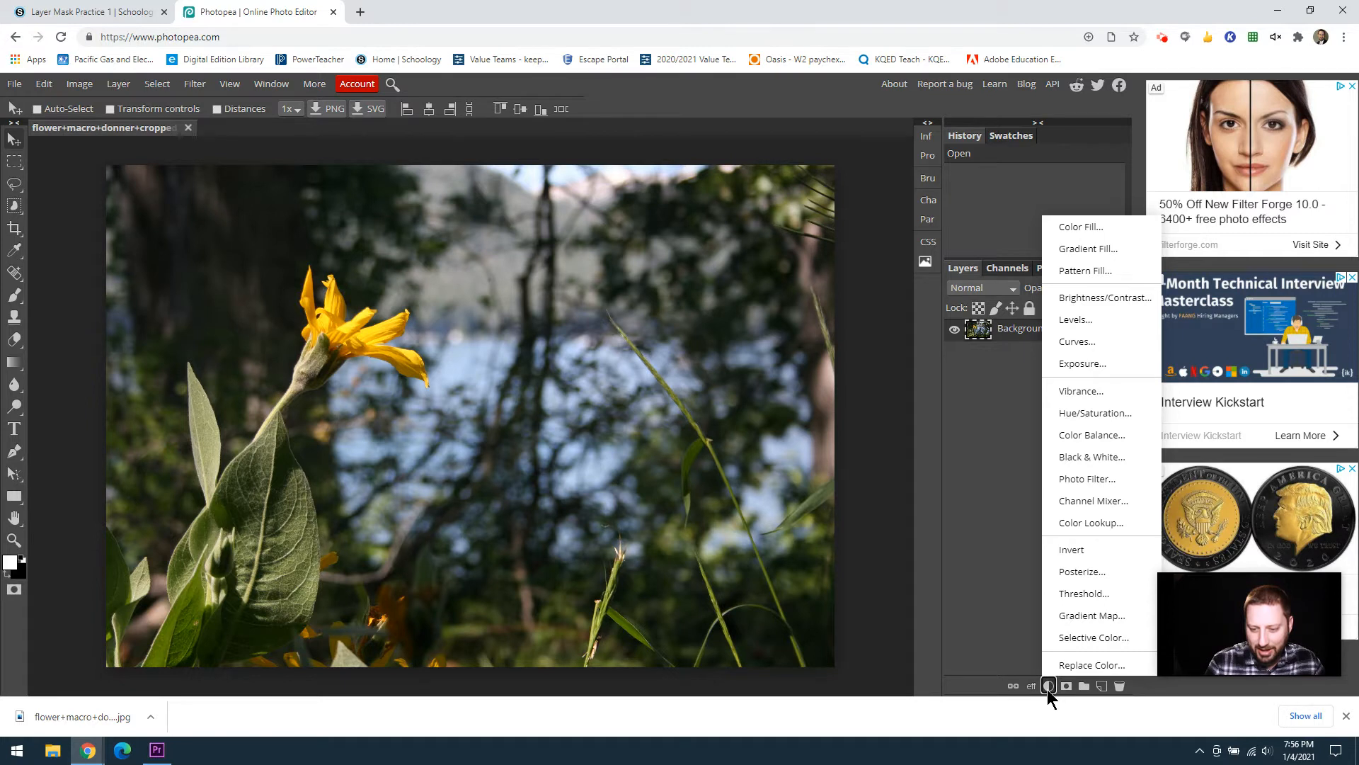
{"action": "left_click", "coordinate": [1076, 460]}
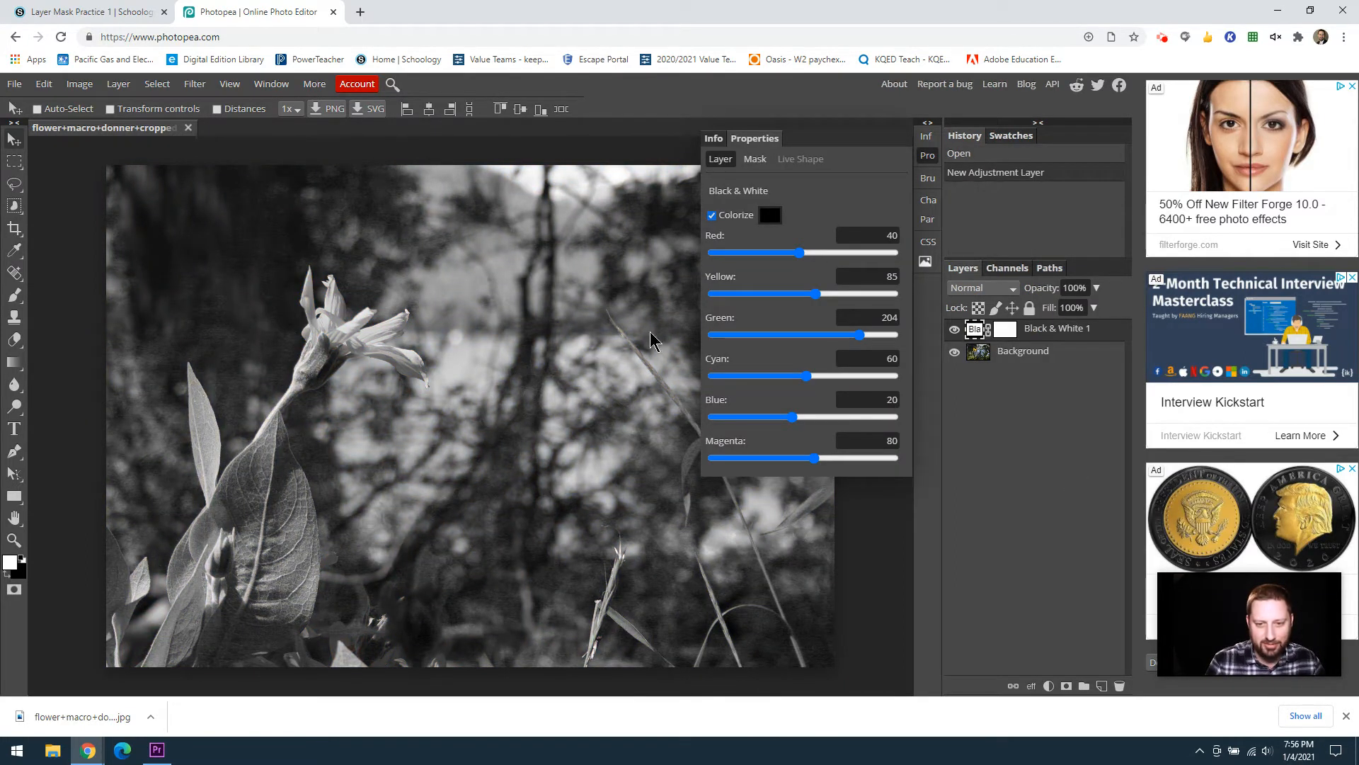
{"action": "left_click", "coordinate": [926, 158]}
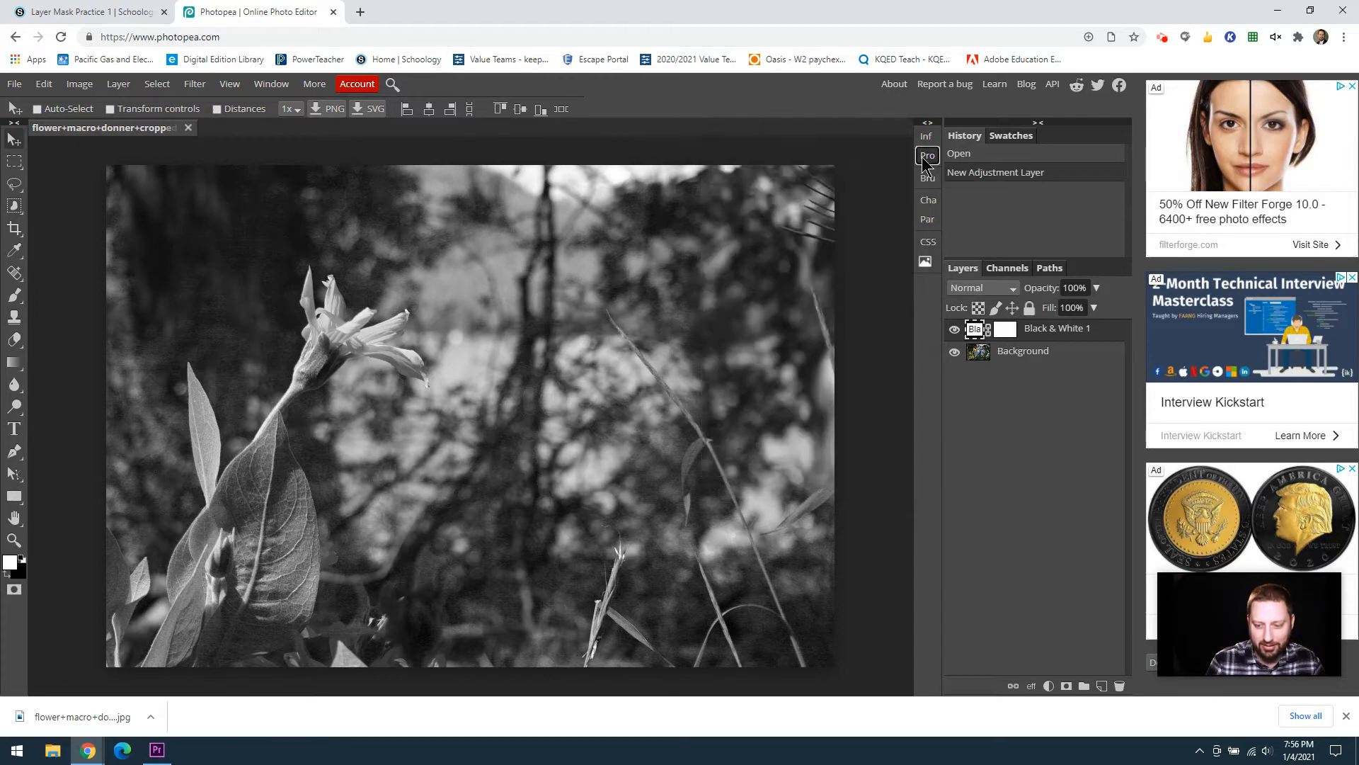
{"action": "left_click", "coordinate": [955, 330]}
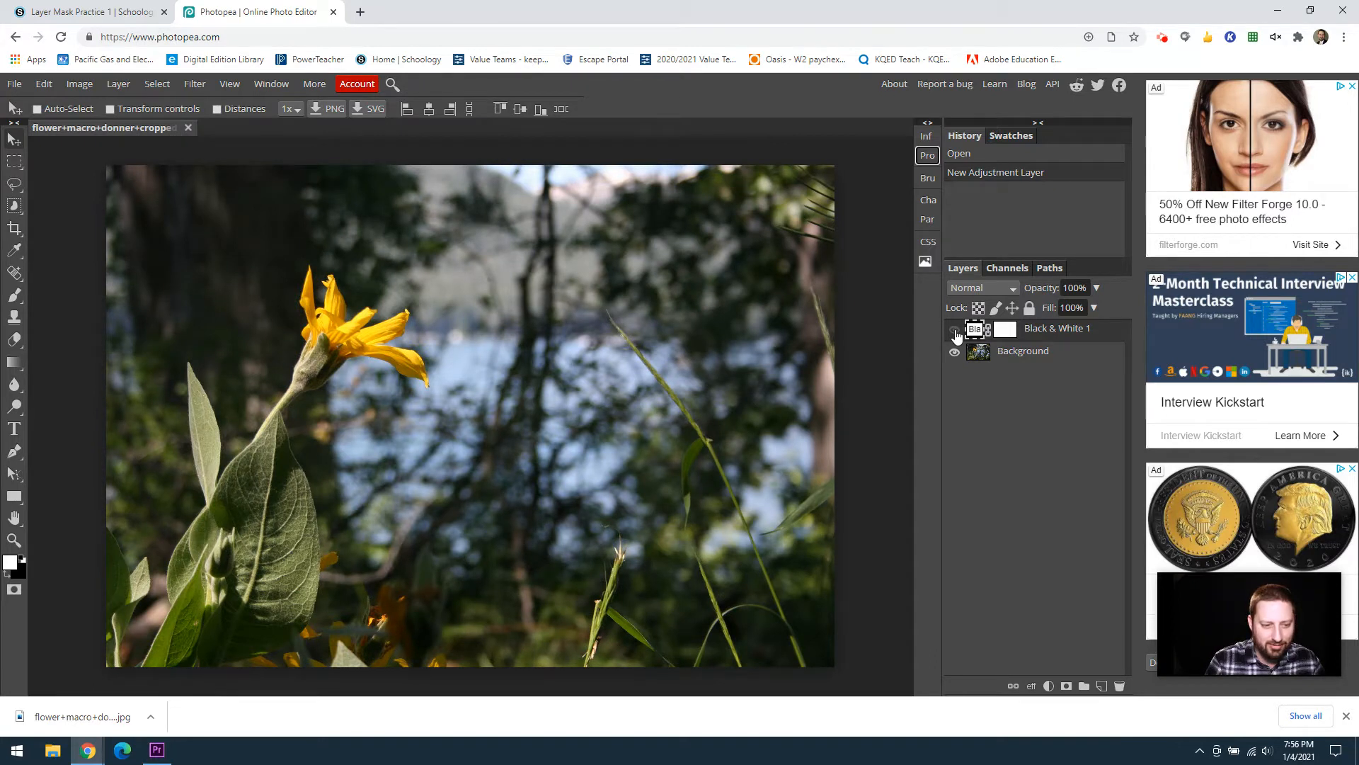
{"action": "left_click", "coordinate": [955, 329]}
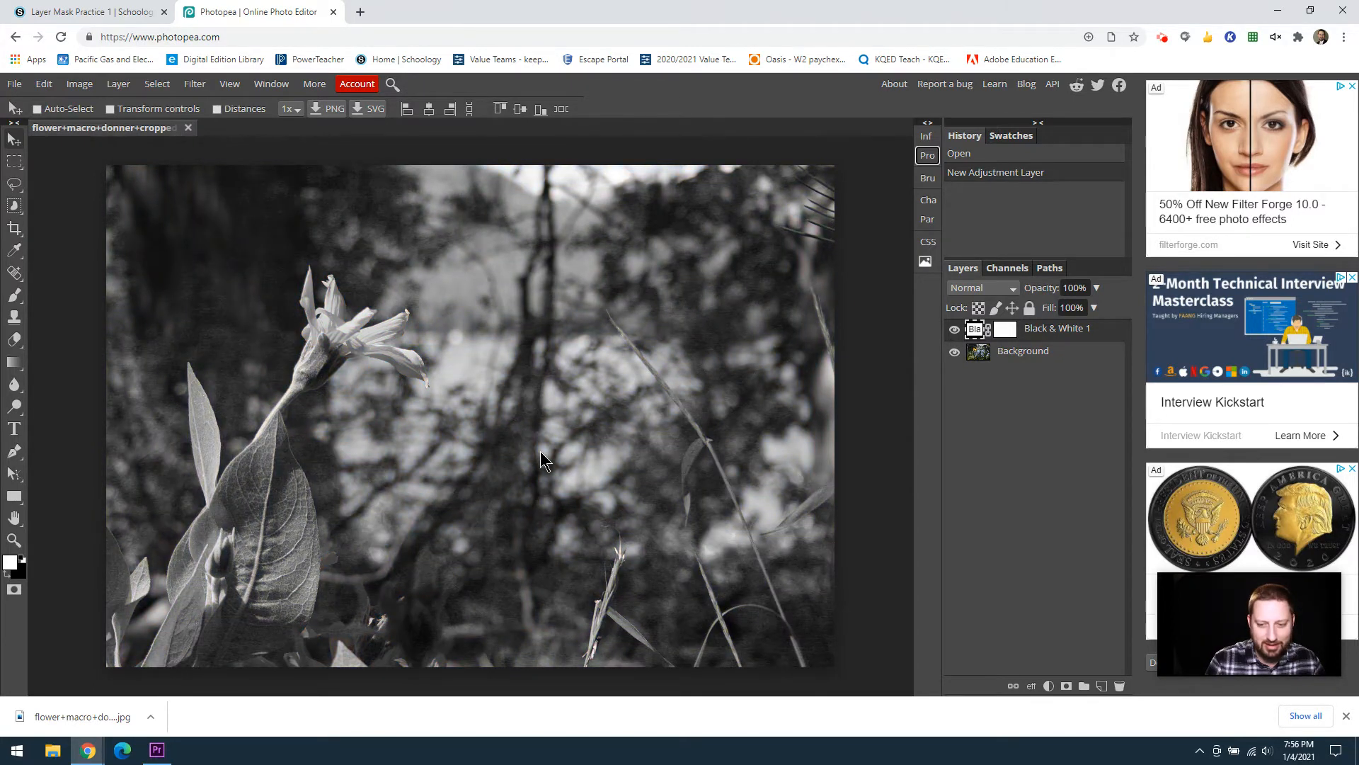
Step: Target the Black & White layer's mask and set up the Brush tool with black as the foreground color
{"action": "left_click", "coordinate": [1005, 330]}
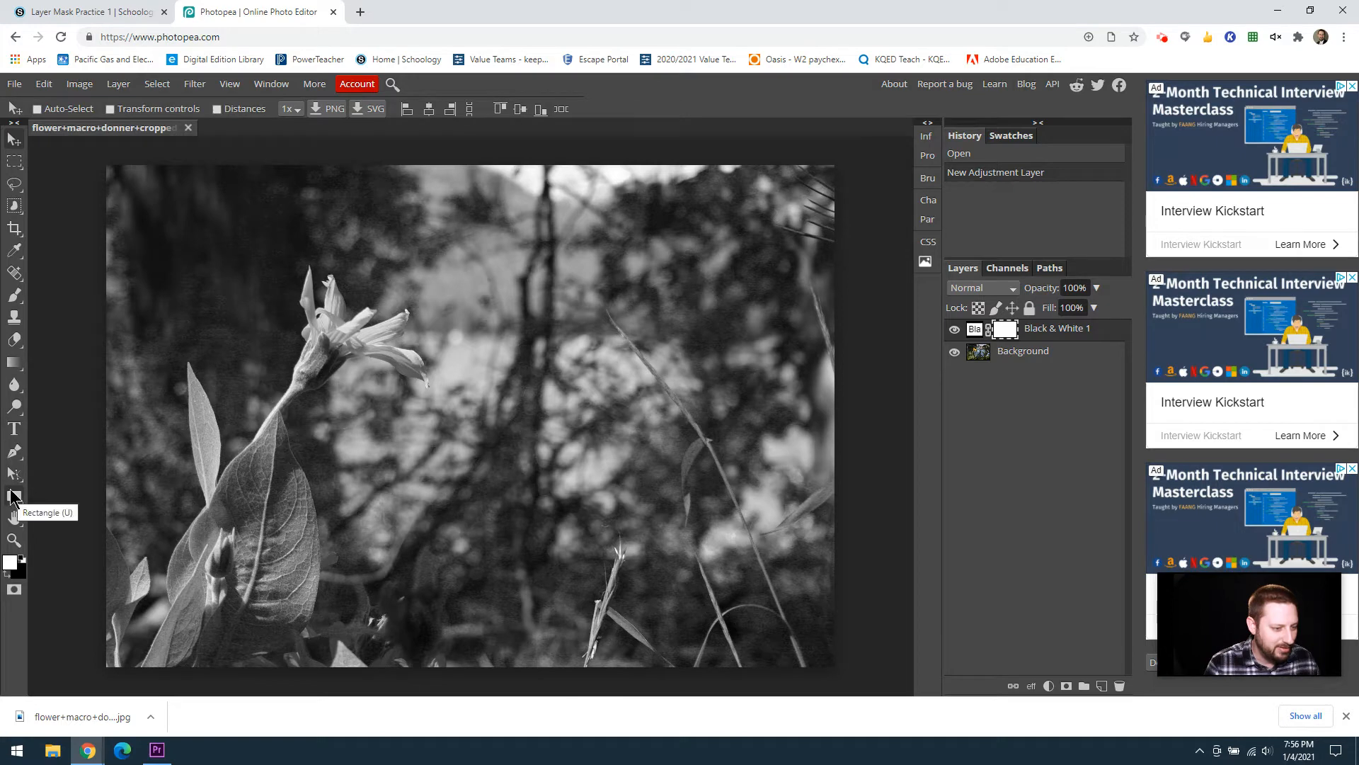
{"action": "left_click", "coordinate": [15, 294]}
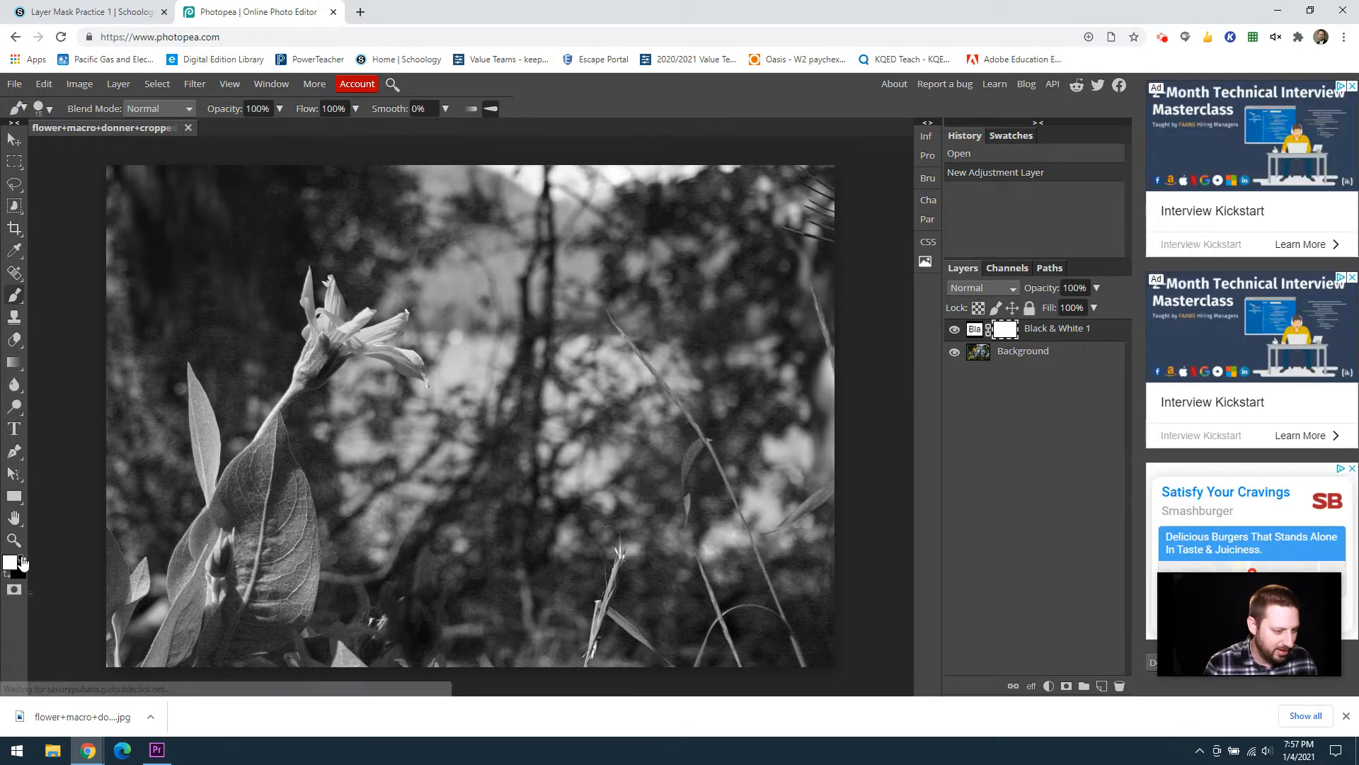
{"action": "left_click", "coordinate": [6, 575]}
{"action": "key", "text": "x"}
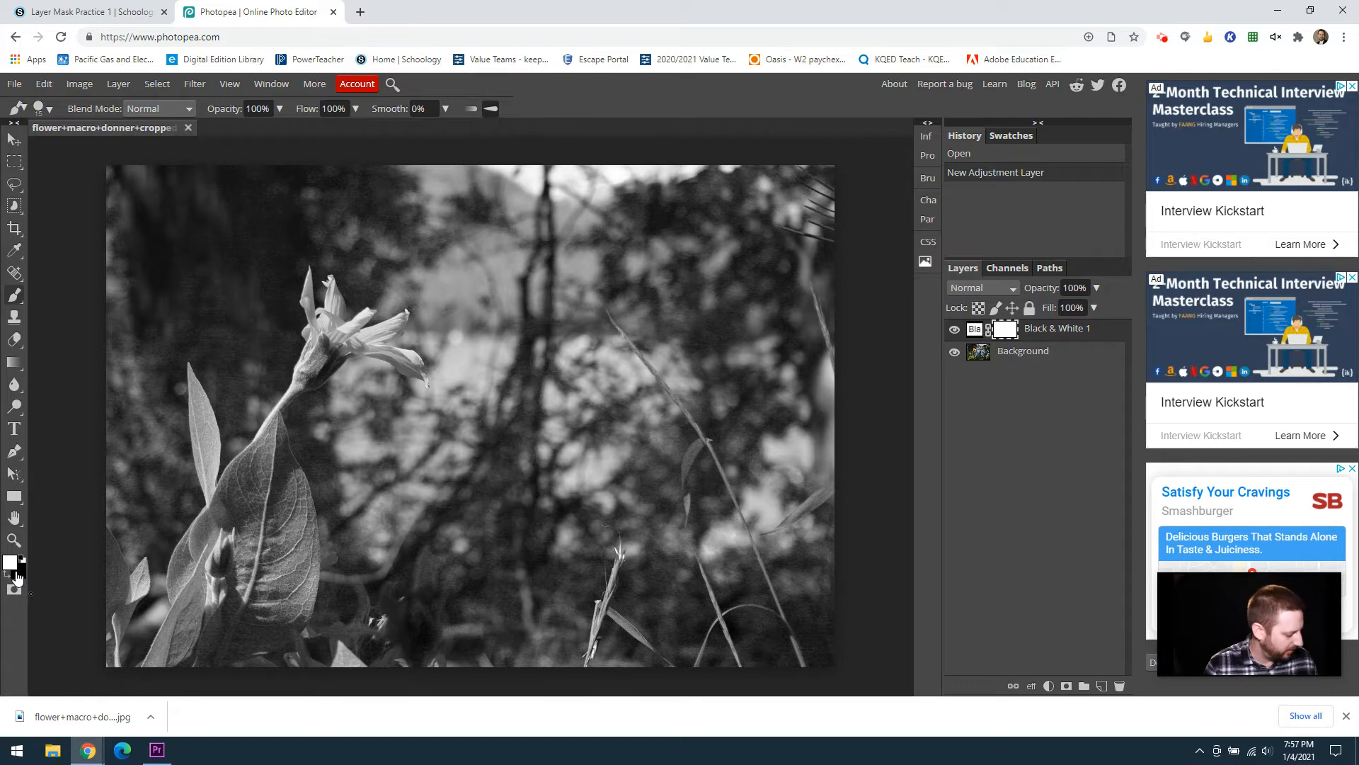
{"action": "left_click", "coordinate": [18, 576]}
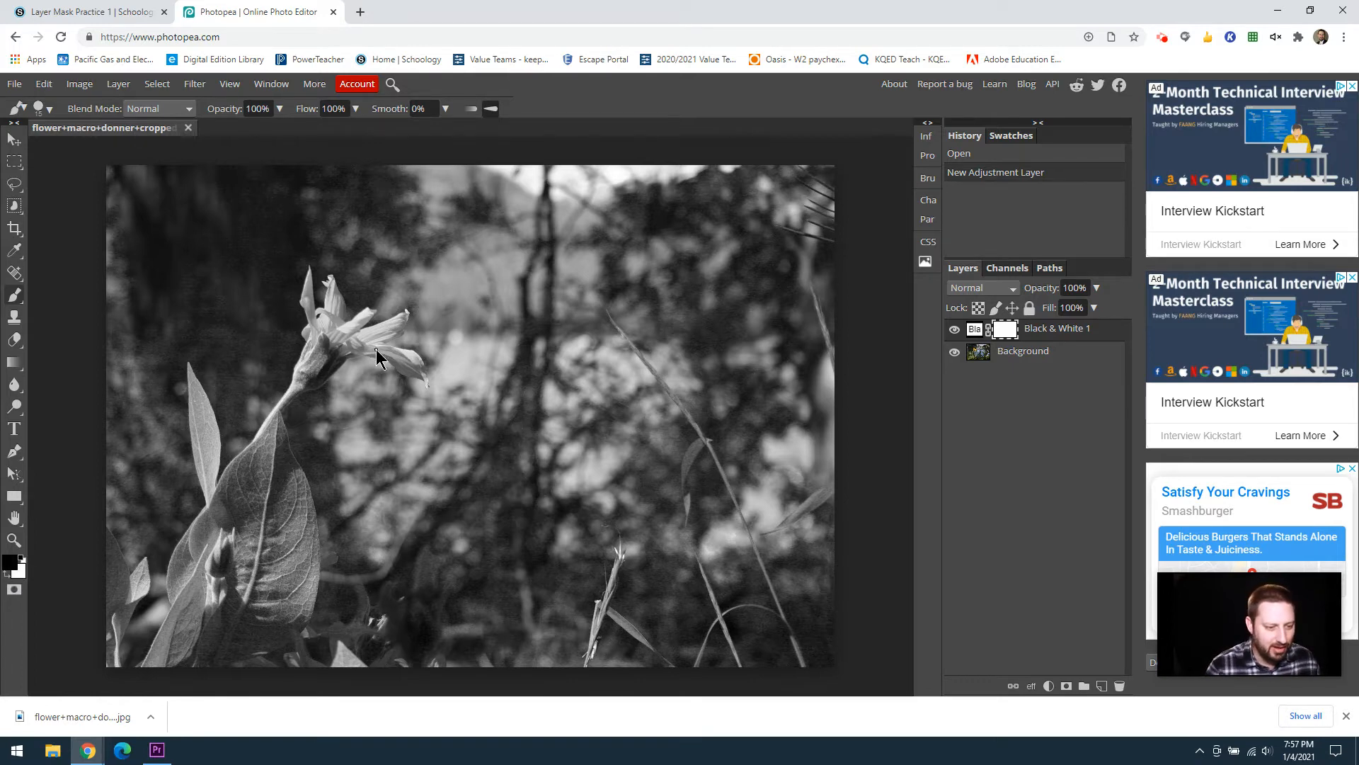
Step: Lower the brush hardness to 80%
{"action": "left_click", "coordinate": [50, 108]}
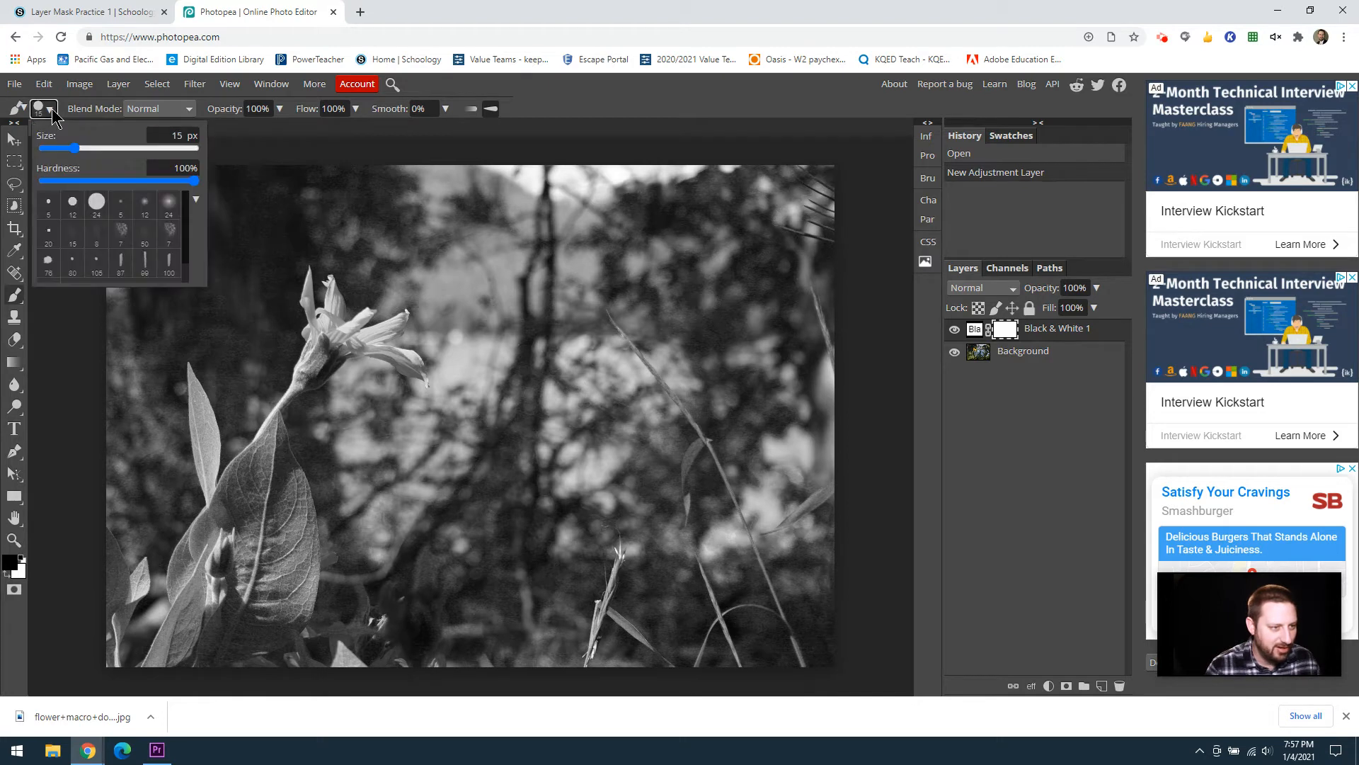
{"action": "left_click_drag", "start_coordinate": [196, 182], "coordinate": [163, 190]}
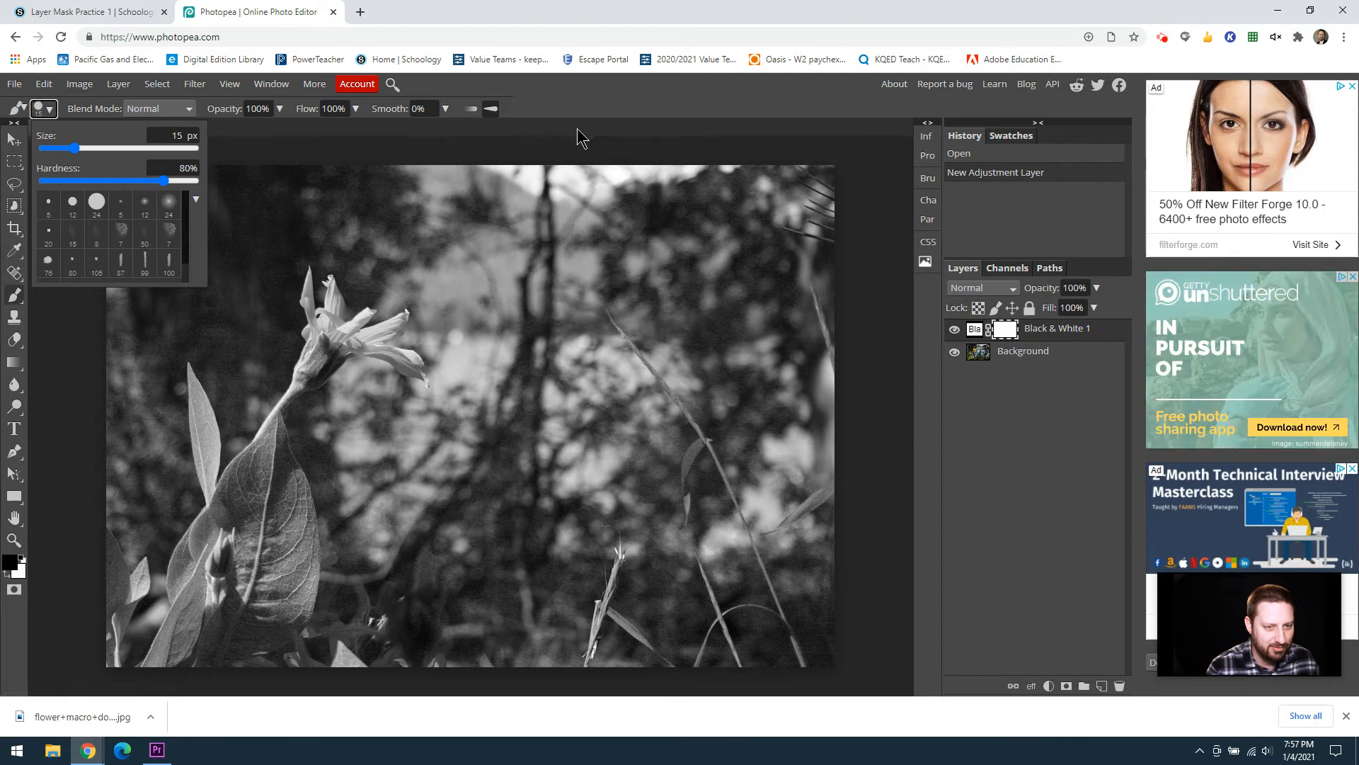
{"action": "left_click", "coordinate": [566, 145]}
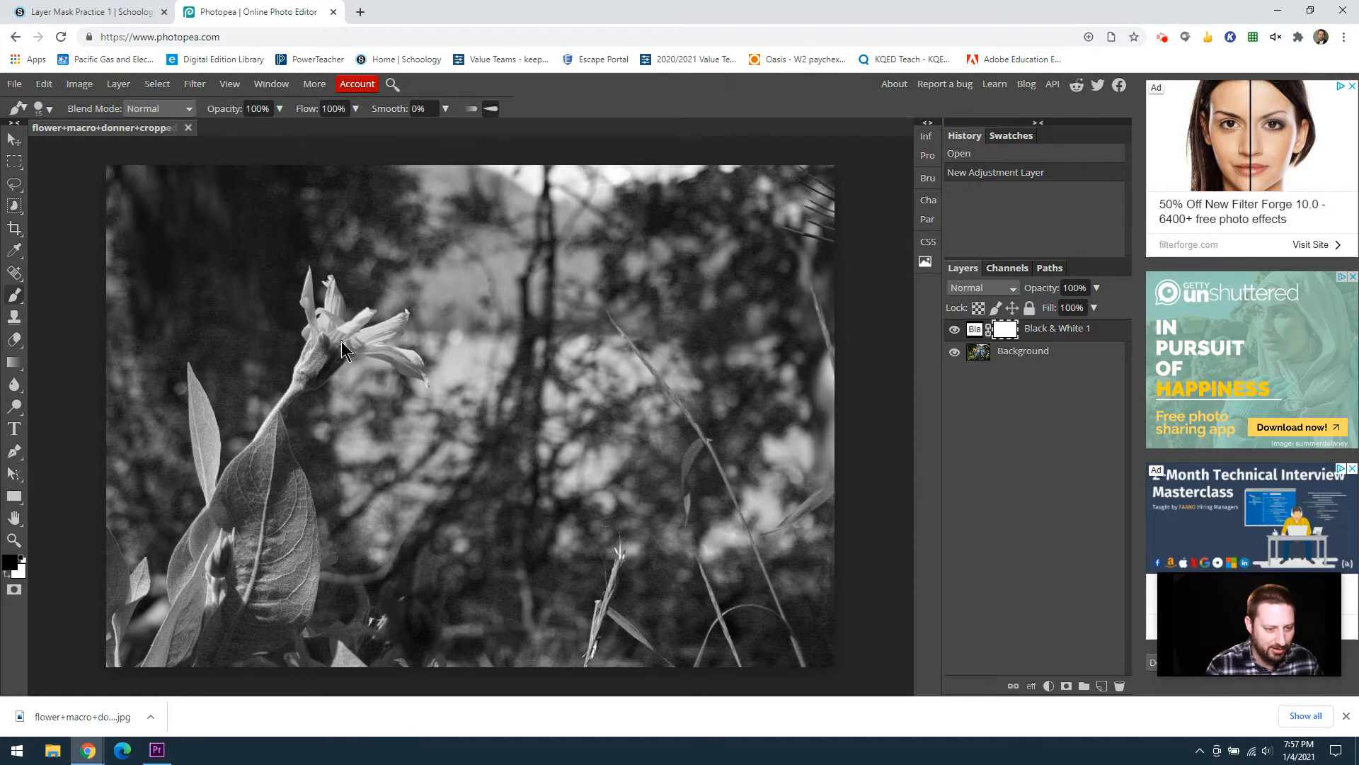
Step: Enlarge the brush and dab black on the layer mask at the middle of the flower to reveal its color
{"action": "scroll", "coordinate": [341, 341], "scroll_direction": "up", "scroll_amount": 2}
{"action": "scroll", "coordinate": [341, 341], "scroll_direction": "up", "scroll_amount": 1}
{"action": "scroll", "coordinate": [341, 341], "scroll_direction": "down", "scroll_amount": 2}
{"action": "scroll", "coordinate": [333, 337], "scroll_direction": "up", "scroll_amount": 1}
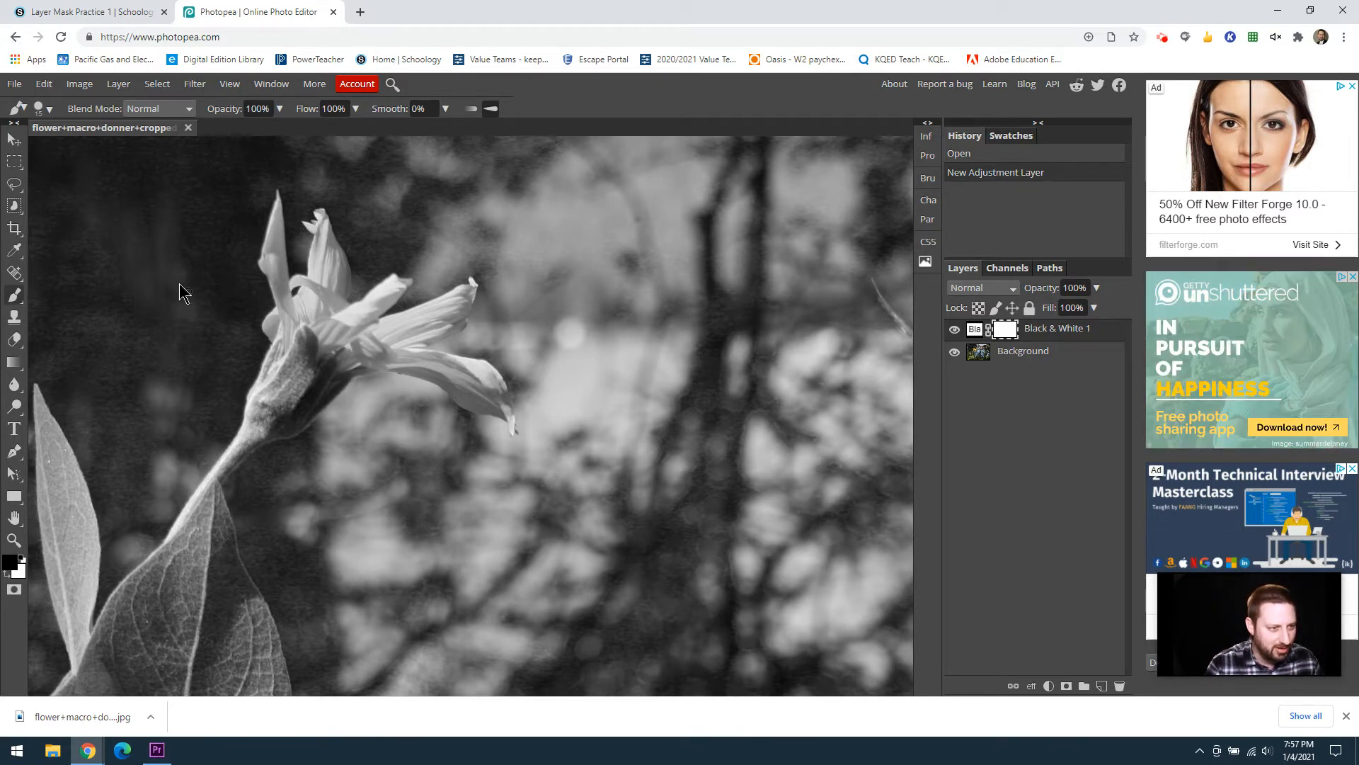
{"action": "left_click", "coordinate": [43, 108]}
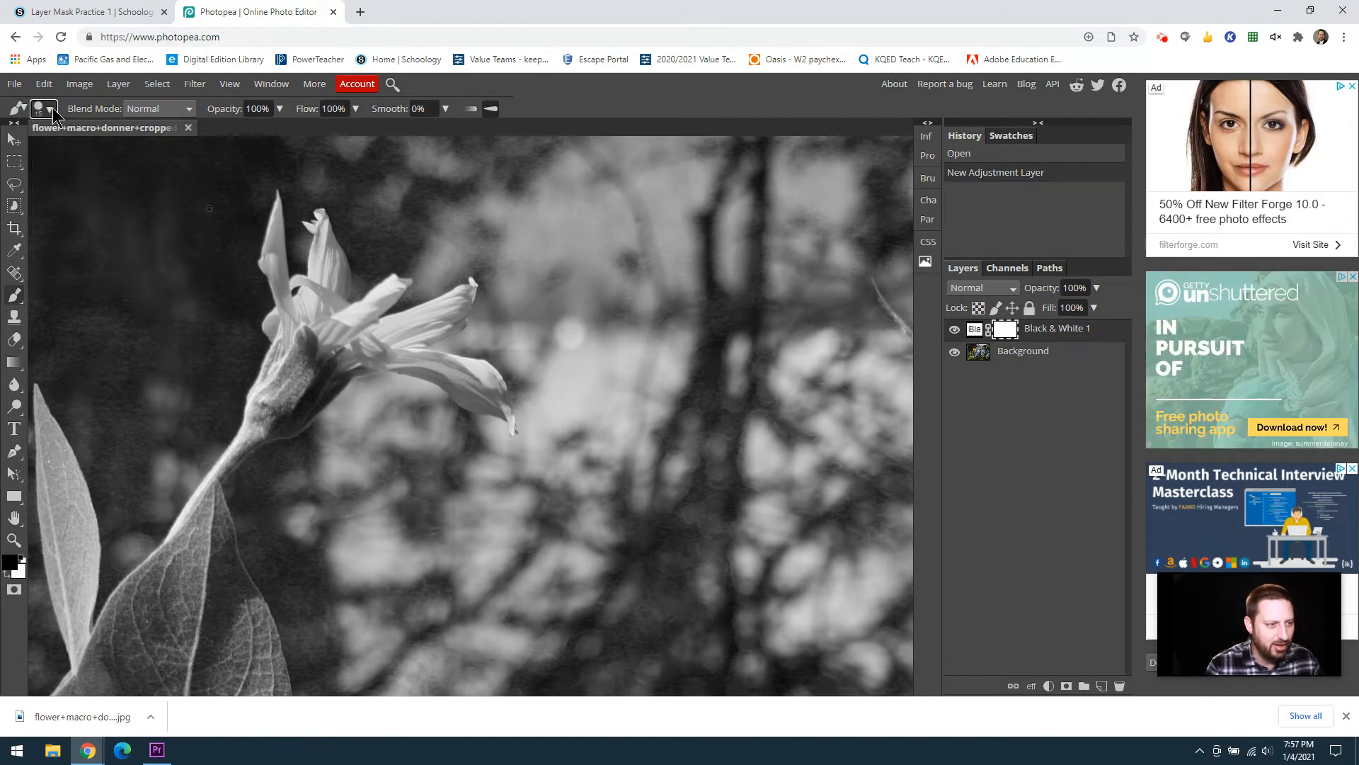
{"action": "left_click", "coordinate": [360, 313]}
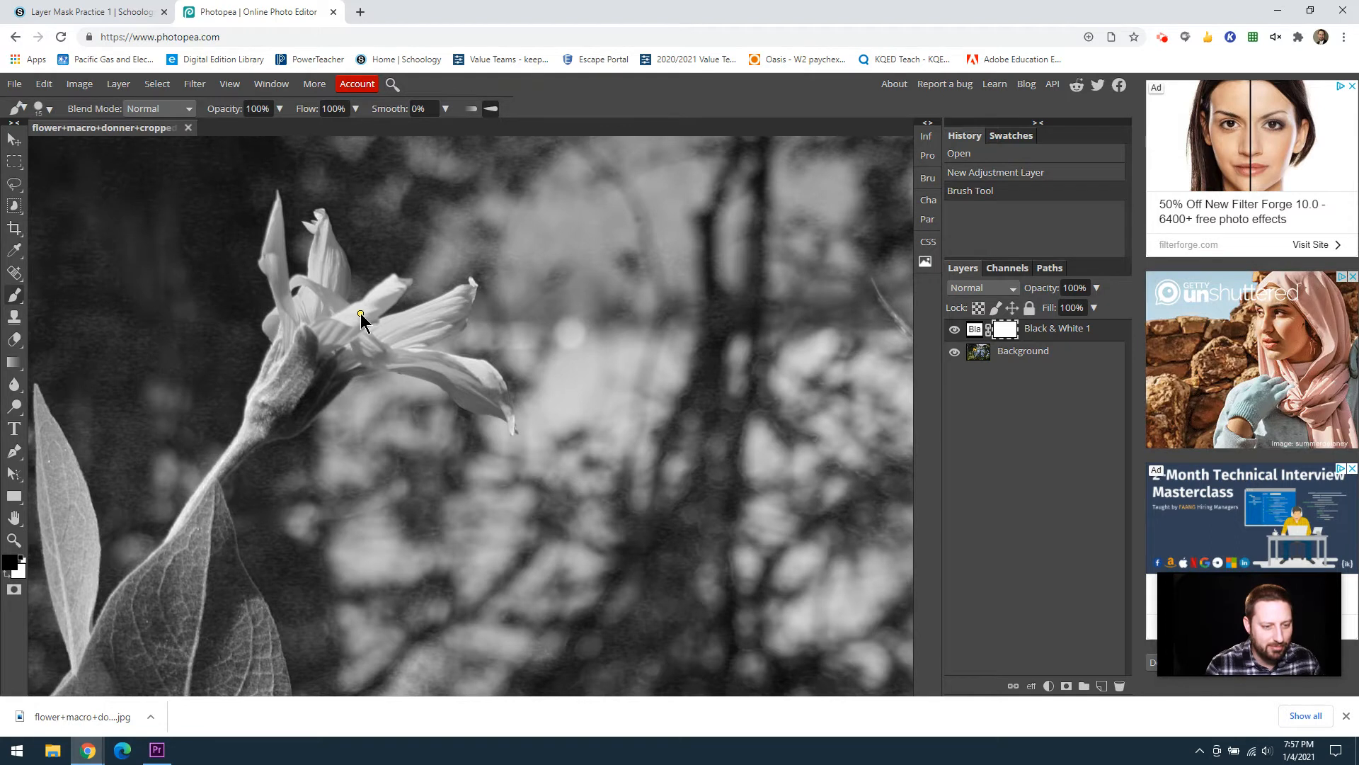
{"action": "right_click", "coordinate": [359, 313]}
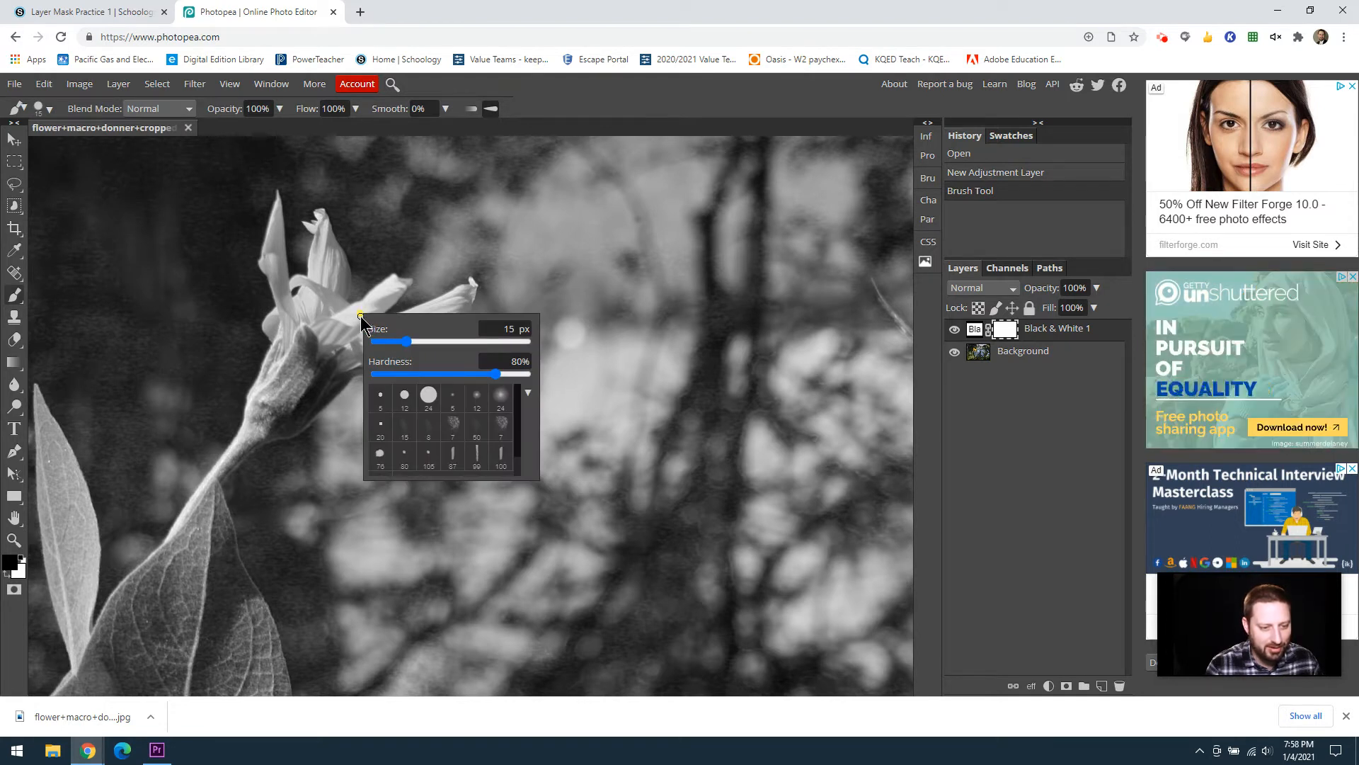
{"action": "left_click", "coordinate": [360, 316]}
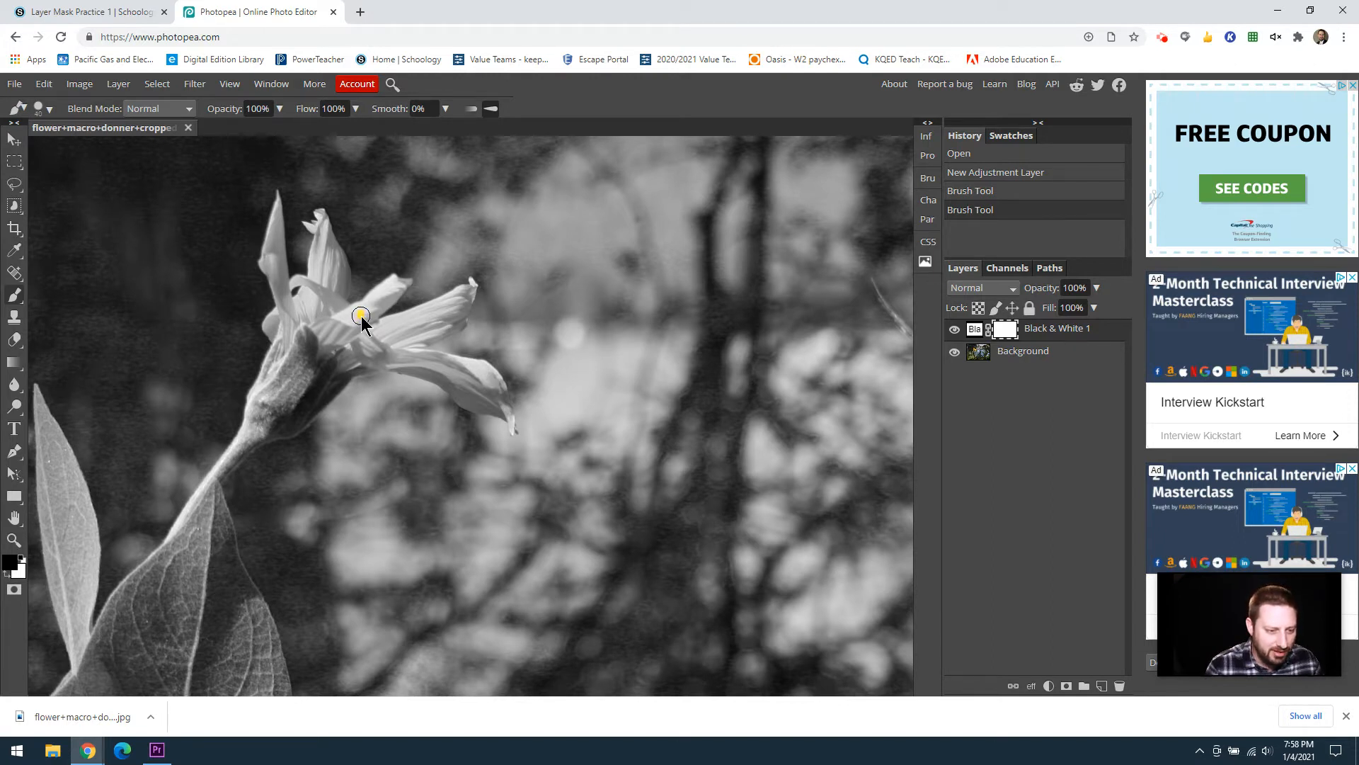
Step: Paint black on the mask over the two upper-right petals and the flower's center to bring back their yellow
{"action": "mouse_move", "coordinate": [336, 338]}
{"action": "left_mouse_down"}
{"action": "mouse_move", "coordinate": [330, 353]}
{"action": "mouse_move", "coordinate": [361, 311]}
{"action": "mouse_move", "coordinate": [332, 334]}
{"action": "left_mouse_up"}
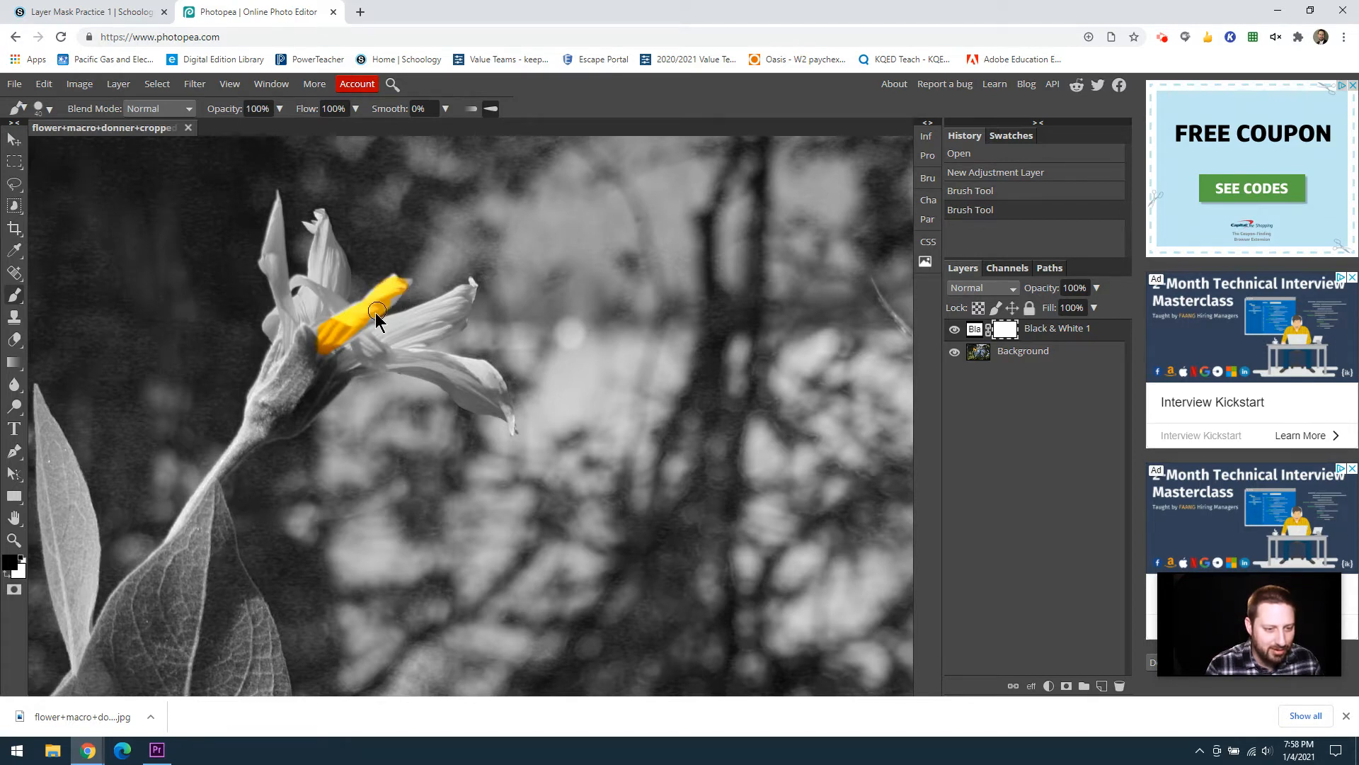
{"action": "mouse_move", "coordinate": [347, 335]}
{"action": "left_mouse_down"}
{"action": "mouse_move", "coordinate": [376, 341]}
{"action": "mouse_move", "coordinate": [406, 325]}
{"action": "mouse_move", "coordinate": [384, 345]}
{"action": "mouse_move", "coordinate": [461, 296]}
{"action": "left_mouse_up"}
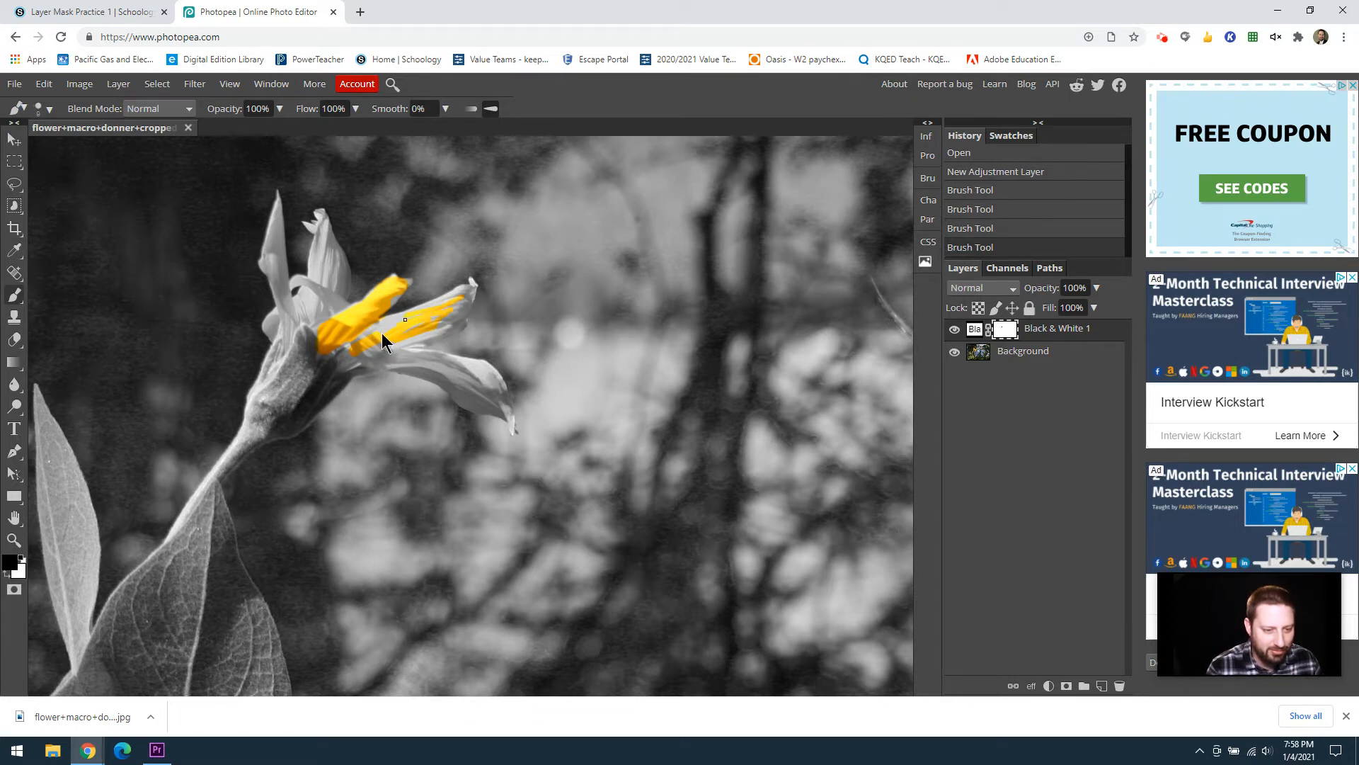
{"action": "mouse_move", "coordinate": [388, 337]}
{"action": "left_mouse_down"}
{"action": "mouse_move", "coordinate": [437, 333]}
{"action": "mouse_move", "coordinate": [402, 348]}
{"action": "left_mouse_up"}
{"action": "left_click", "coordinate": [371, 355]}
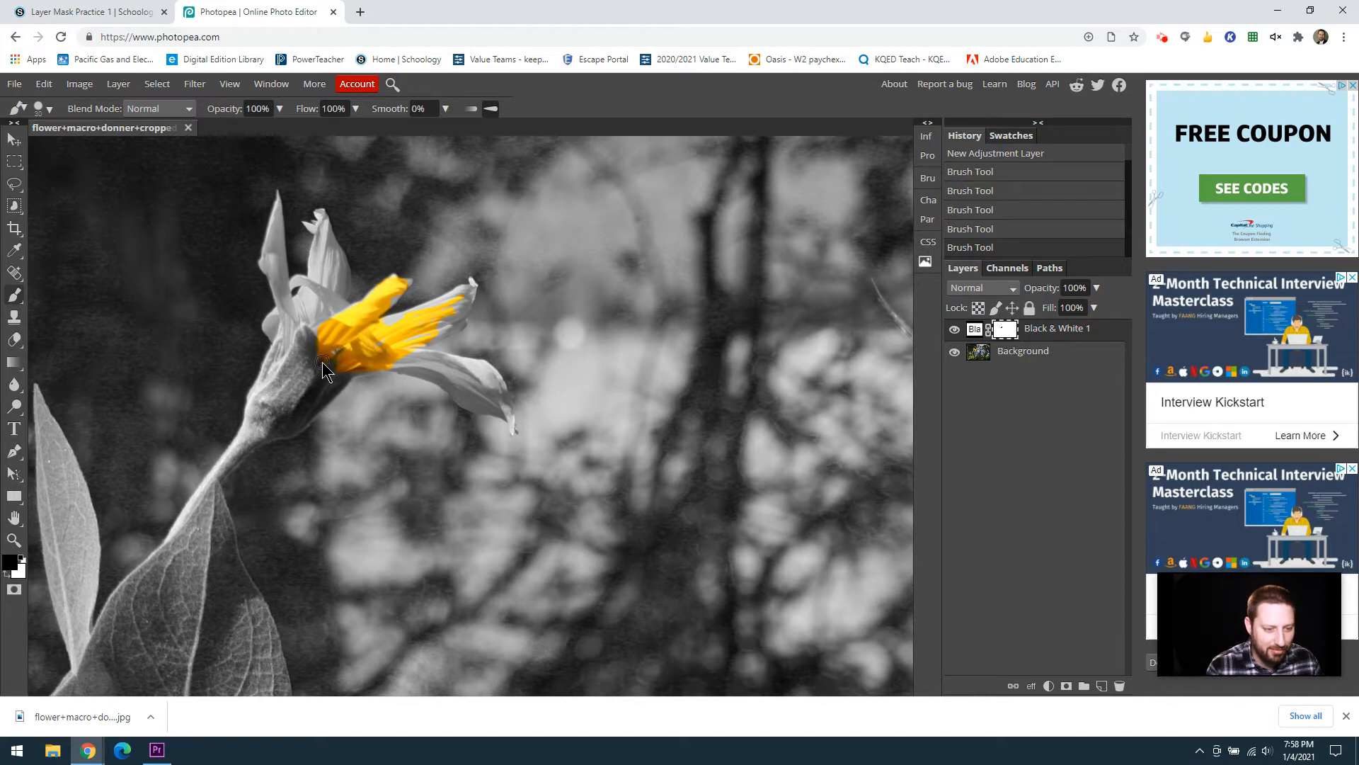
Step: Paint black on the mask over the green base of the flower head and the long lower-right petal to restore their color
{"action": "left_click", "coordinate": [328, 381]}
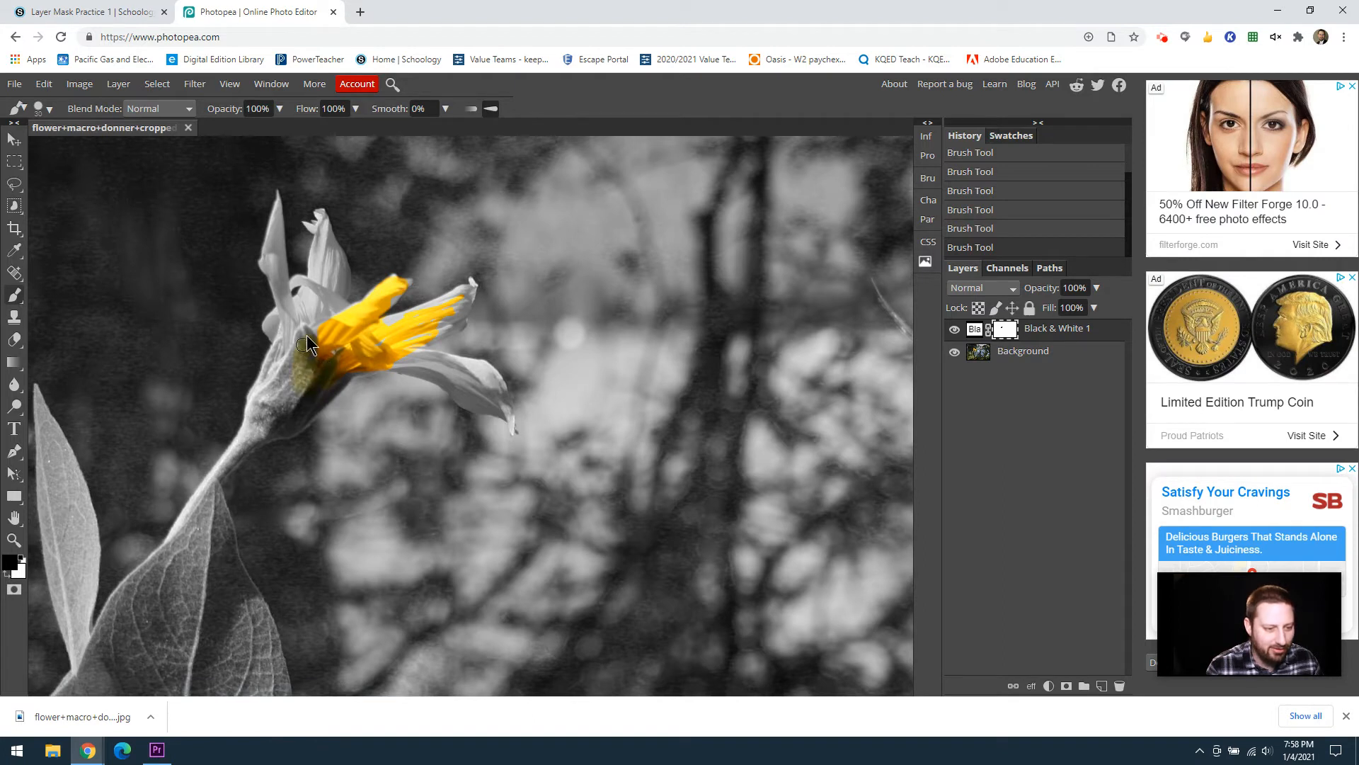
{"action": "mouse_move", "coordinate": [279, 392]}
{"action": "left_mouse_down"}
{"action": "mouse_move", "coordinate": [269, 414]}
{"action": "mouse_move", "coordinate": [293, 411]}
{"action": "left_mouse_up"}
{"action": "mouse_move", "coordinate": [358, 360]}
{"action": "left_mouse_down"}
{"action": "mouse_move", "coordinate": [398, 352]}
{"action": "mouse_move", "coordinate": [490, 383]}
{"action": "left_mouse_up"}
{"action": "left_click", "coordinate": [499, 402]}
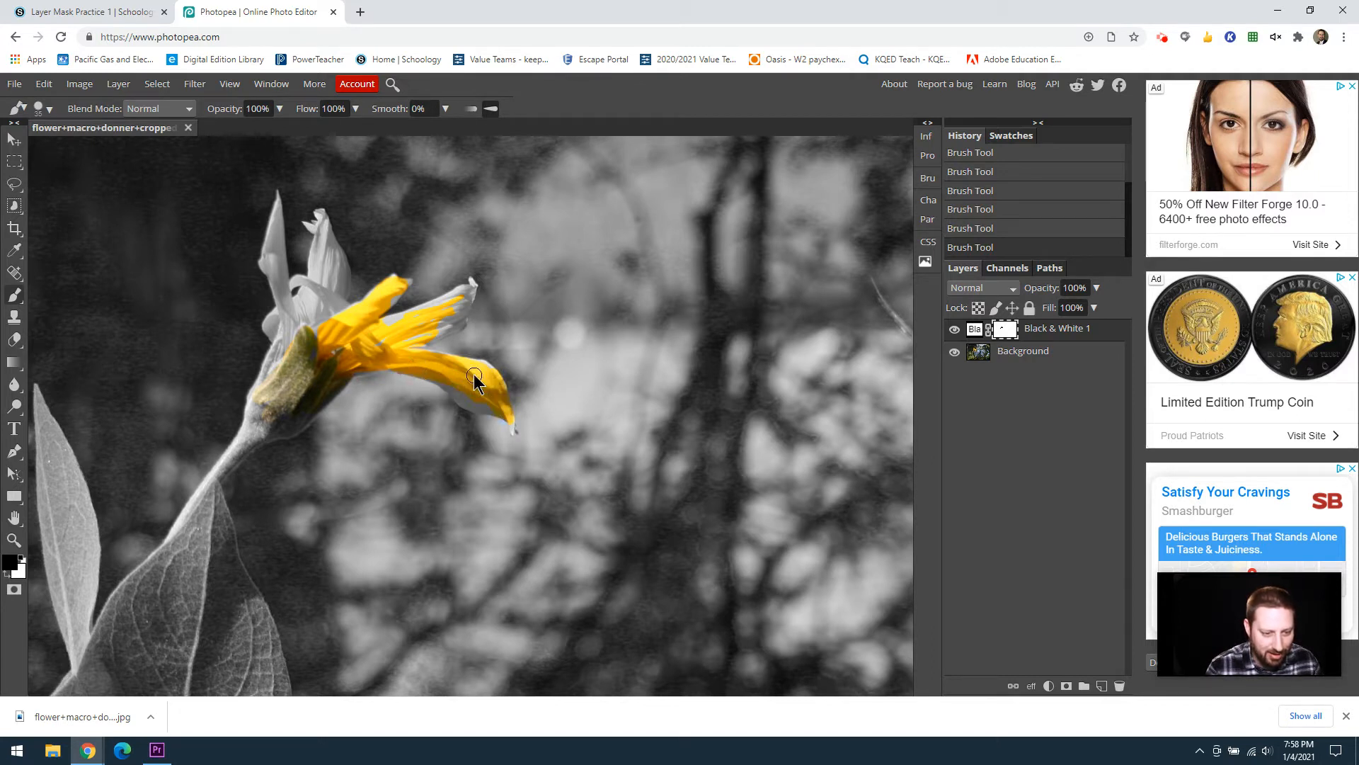
{"action": "left_click_drag", "start_coordinate": [469, 403], "coordinate": [492, 408]}
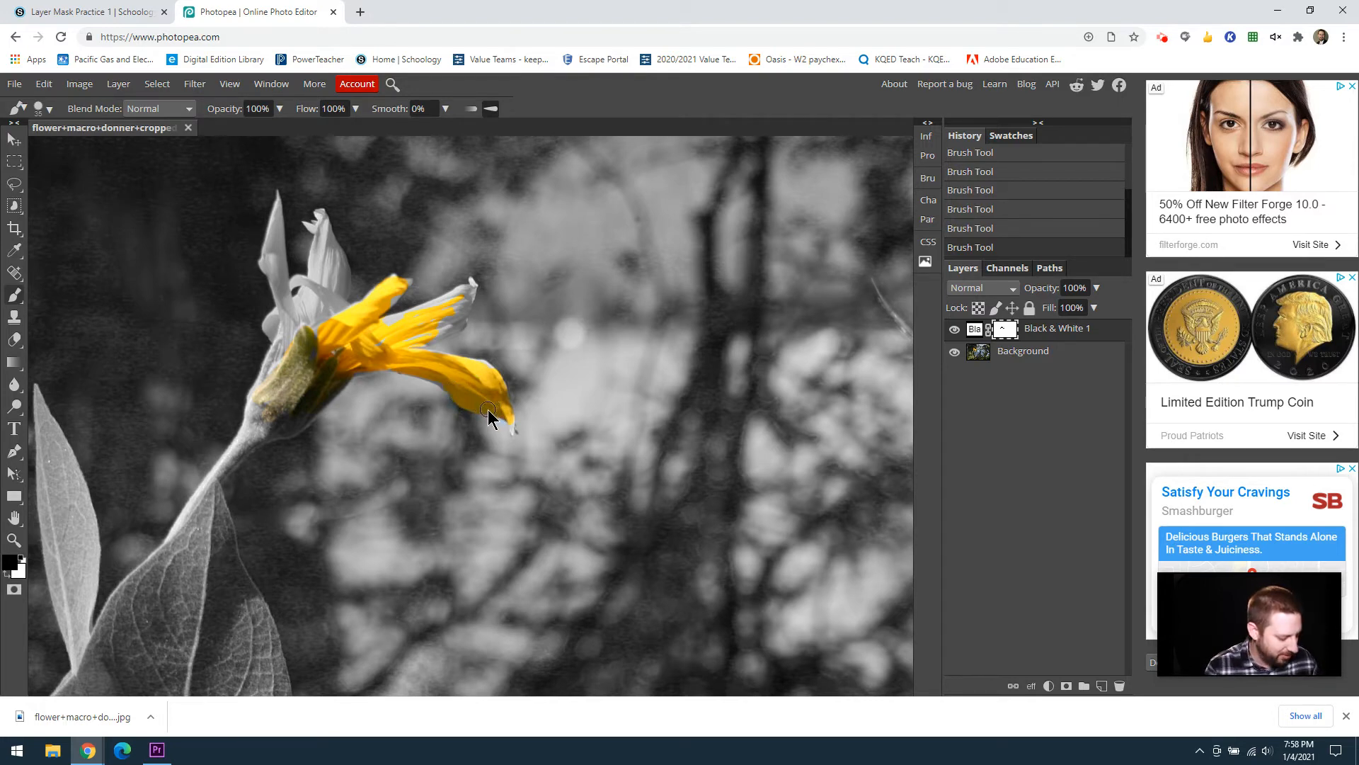
Step: Paint black on the mask over the upright petal and, with a smaller brush, along the edge of the diagonal petal to restore their yellow
{"action": "scroll", "coordinate": [487, 409], "scroll_direction": "up", "scroll_amount": 5}
{"action": "scroll", "coordinate": [282, 371], "scroll_direction": "down", "scroll_amount": 6}
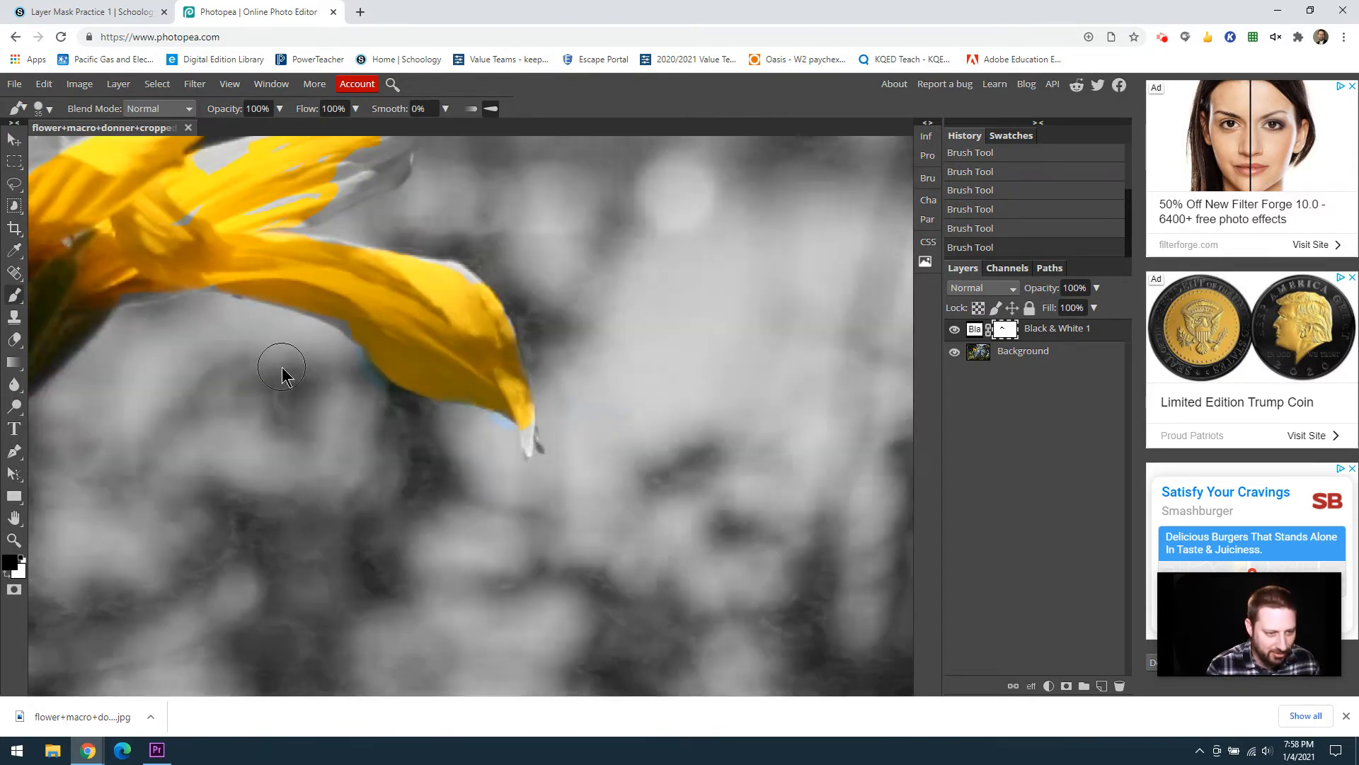
{"action": "scroll", "coordinate": [308, 357], "scroll_direction": "up", "scroll_amount": 5}
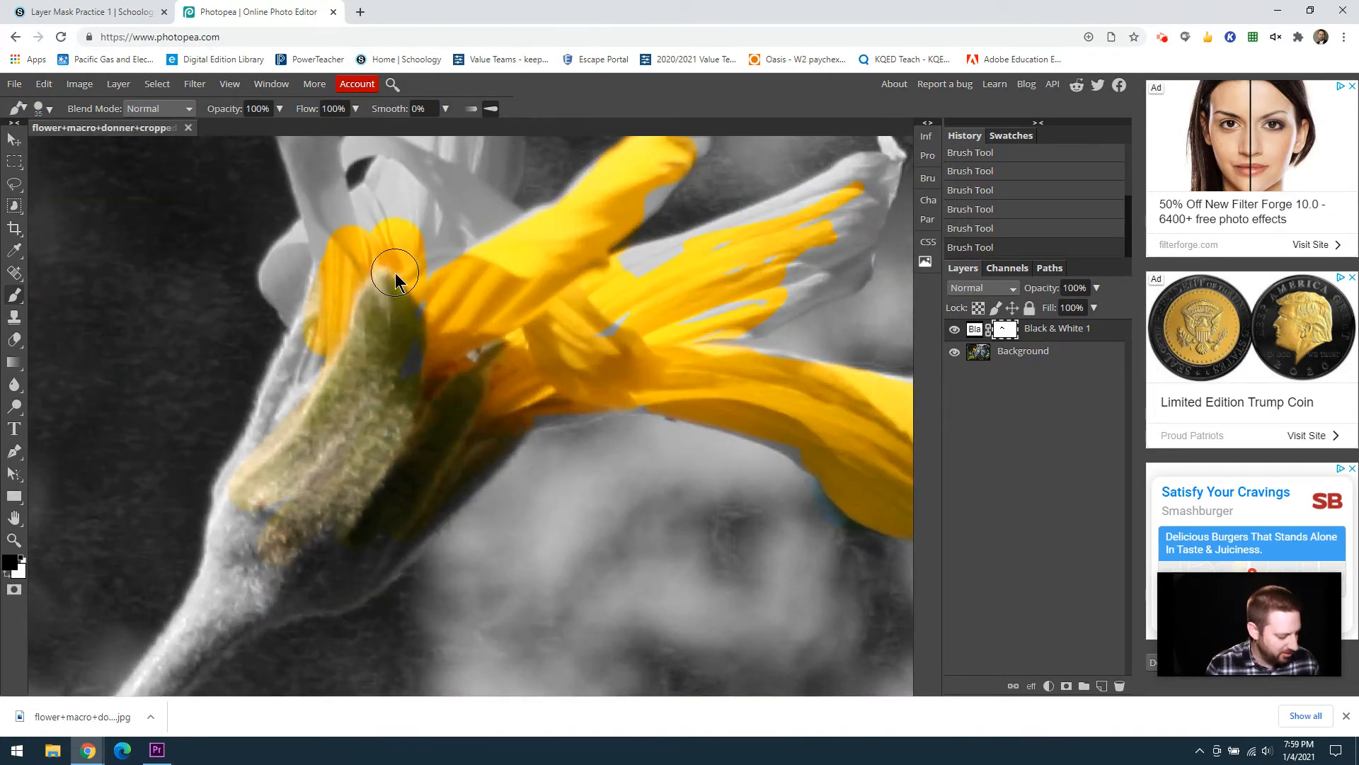
{"action": "scroll", "coordinate": [409, 294], "scroll_direction": "up", "scroll_amount": 3}
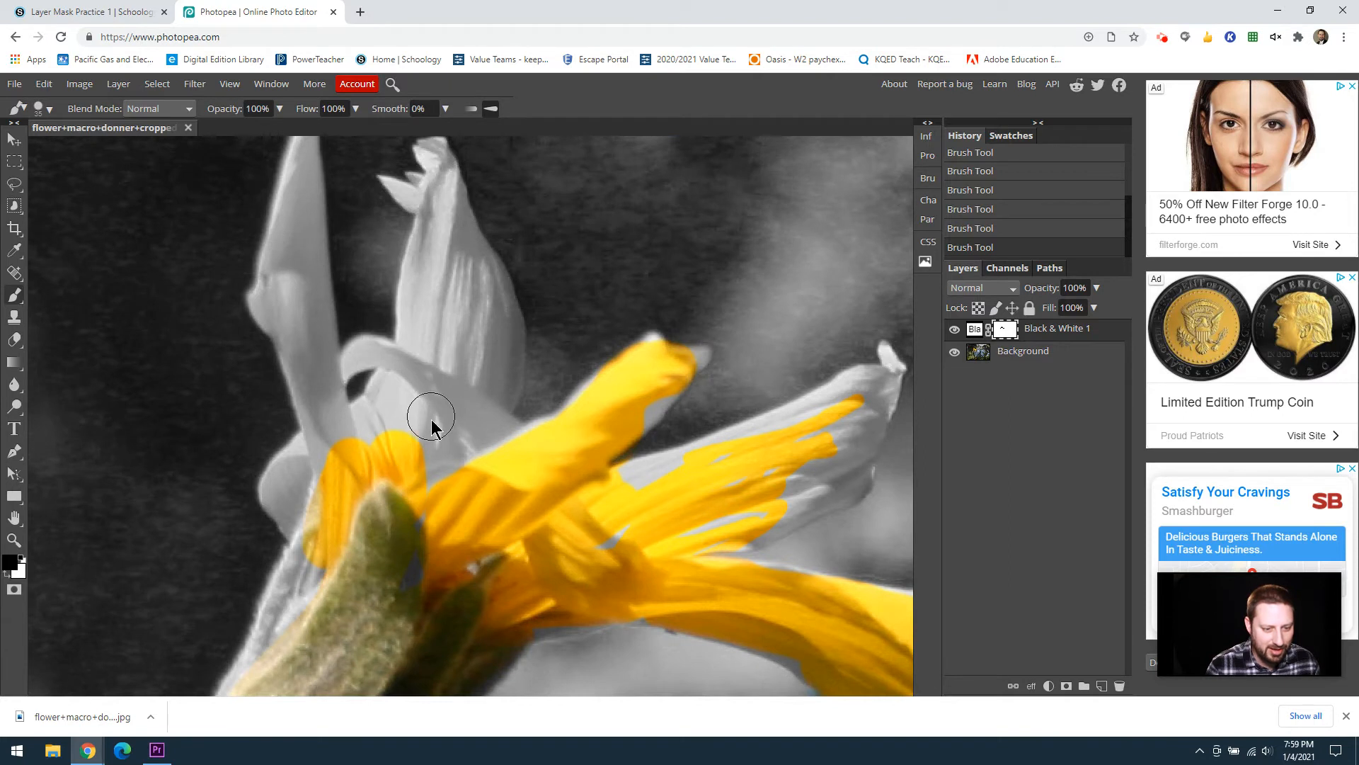
{"action": "mouse_move", "coordinate": [425, 446]}
{"action": "left_mouse_down"}
{"action": "mouse_move", "coordinate": [440, 332]}
{"action": "mouse_move", "coordinate": [423, 270]}
{"action": "mouse_move", "coordinate": [407, 344]}
{"action": "mouse_move", "coordinate": [445, 219]}
{"action": "mouse_move", "coordinate": [465, 339]}
{"action": "mouse_move", "coordinate": [488, 343]}
{"action": "mouse_move", "coordinate": [492, 391]}
{"action": "mouse_move", "coordinate": [463, 436]}
{"action": "mouse_move", "coordinate": [477, 379]}
{"action": "mouse_move", "coordinate": [460, 421]}
{"action": "mouse_move", "coordinate": [506, 423]}
{"action": "left_mouse_up"}
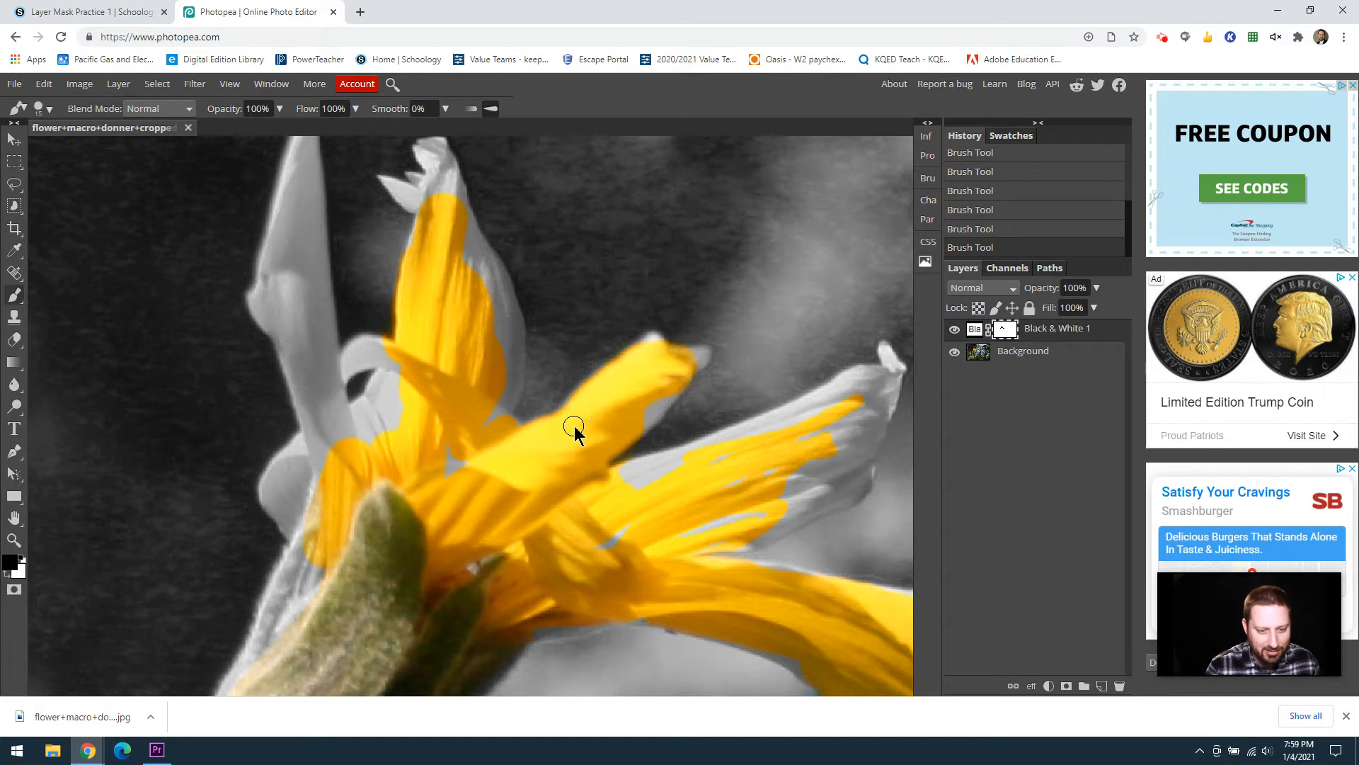
{"action": "left_click_drag", "start_coordinate": [645, 418], "coordinate": [701, 355]}
Step: Paint black on the mask over the tip of the long lower-right petal to bring back its color
{"action": "scroll", "coordinate": [743, 606], "scroll_direction": "down", "scroll_amount": 4}
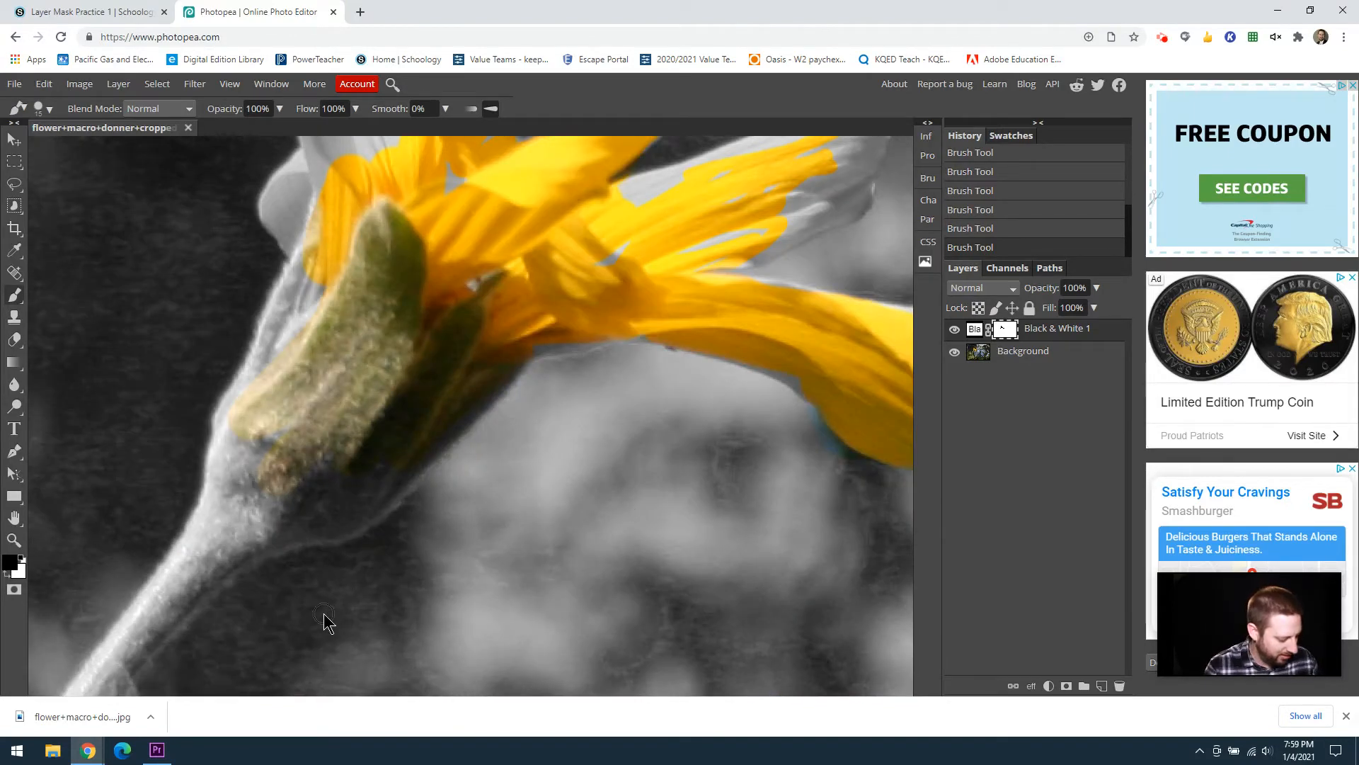
{"action": "scroll", "coordinate": [328, 616], "scroll_direction": "right", "scroll_amount": 3}
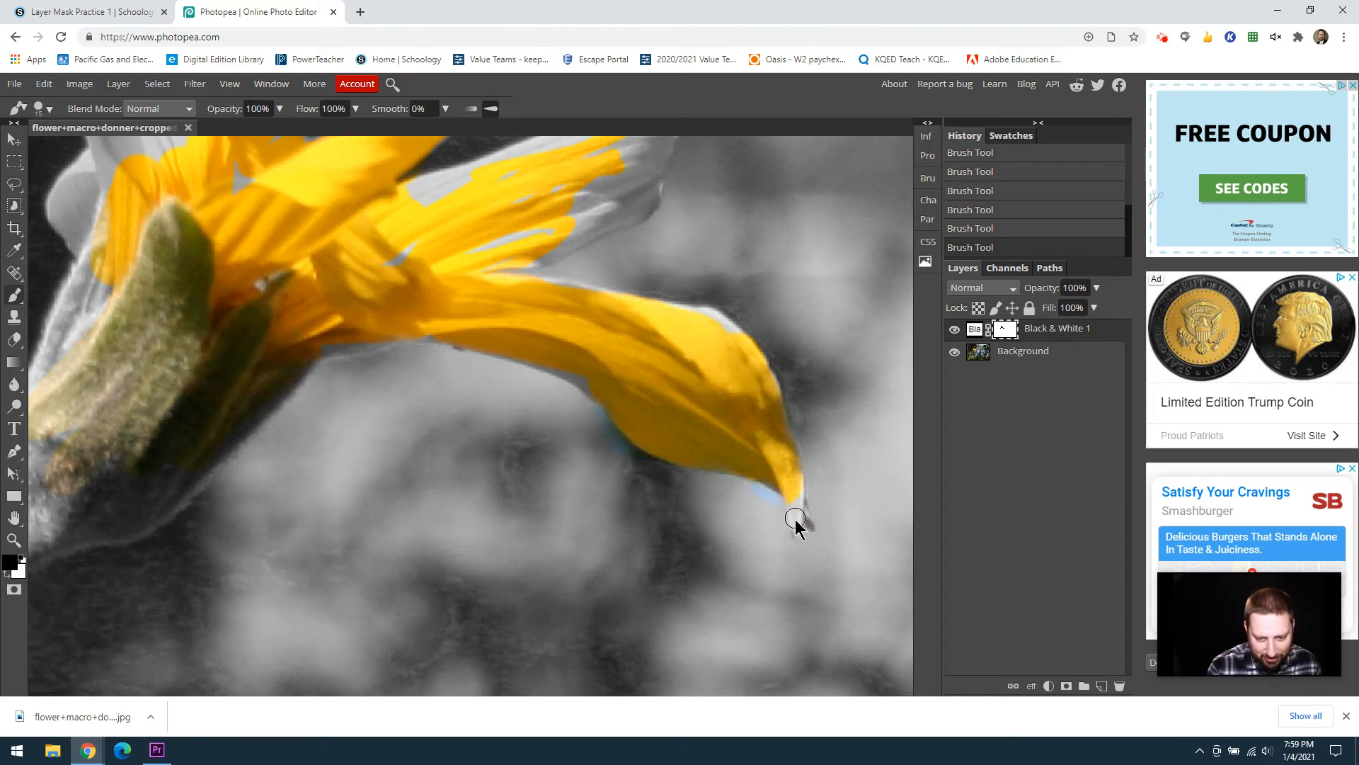
{"action": "scroll", "coordinate": [601, 464], "scroll_direction": "down", "scroll_amount": 4}
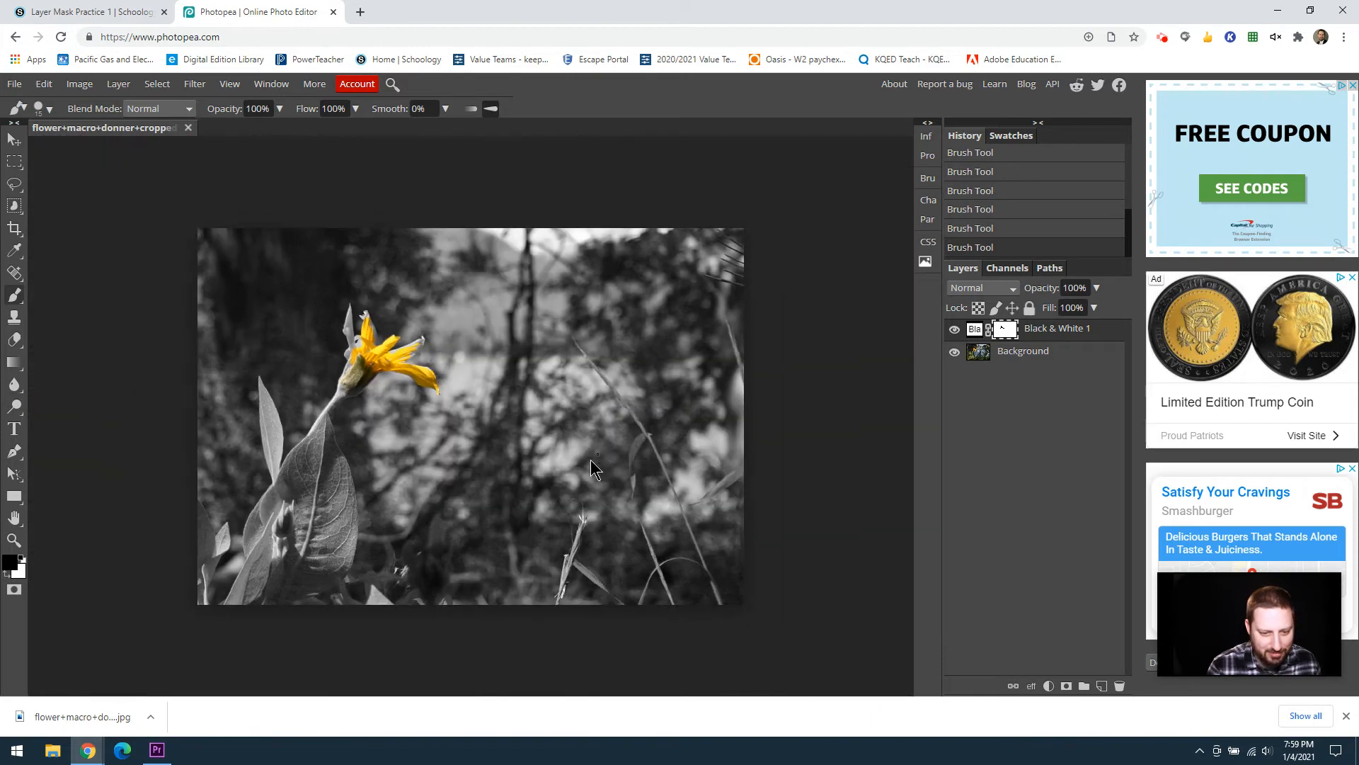
{"action": "scroll", "coordinate": [538, 475], "scroll_direction": "up", "scroll_amount": 1}
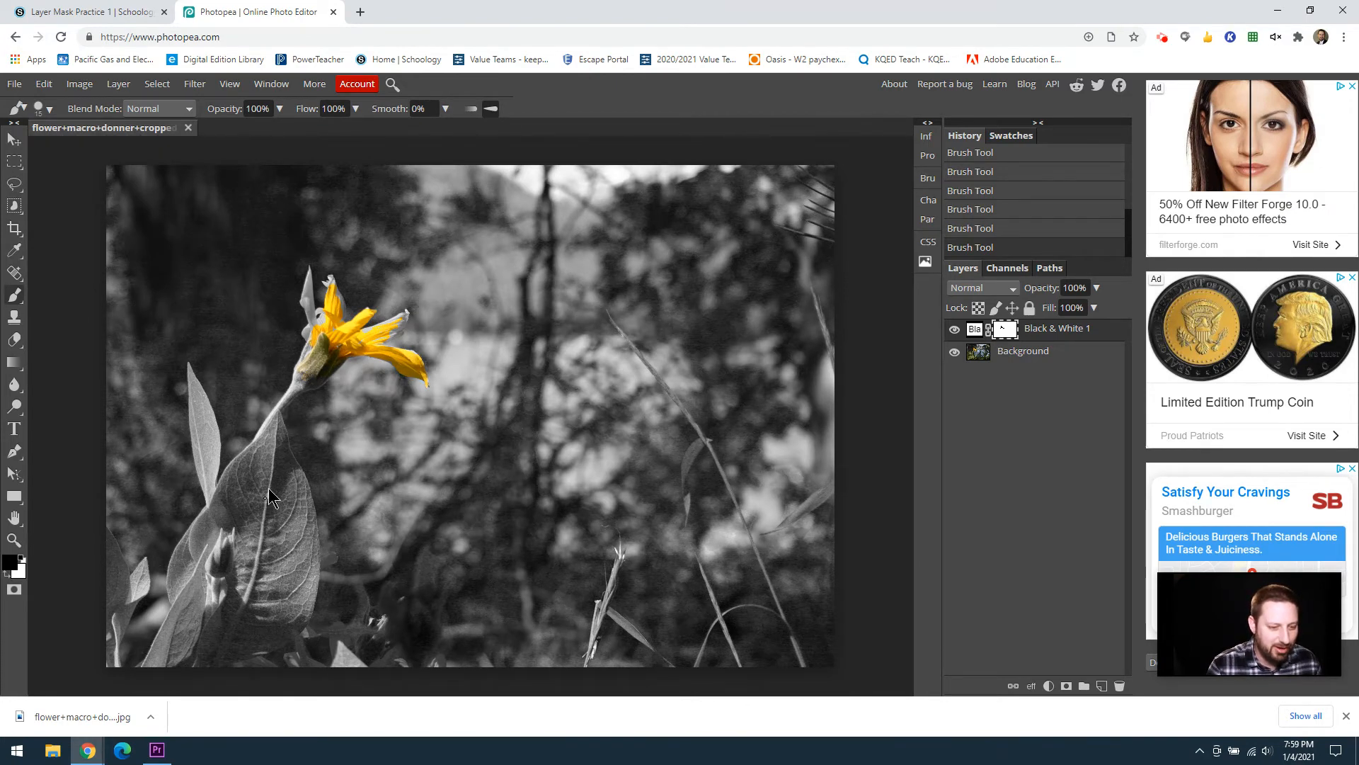
{"action": "scroll", "coordinate": [401, 372], "scroll_direction": "up", "scroll_amount": 6}
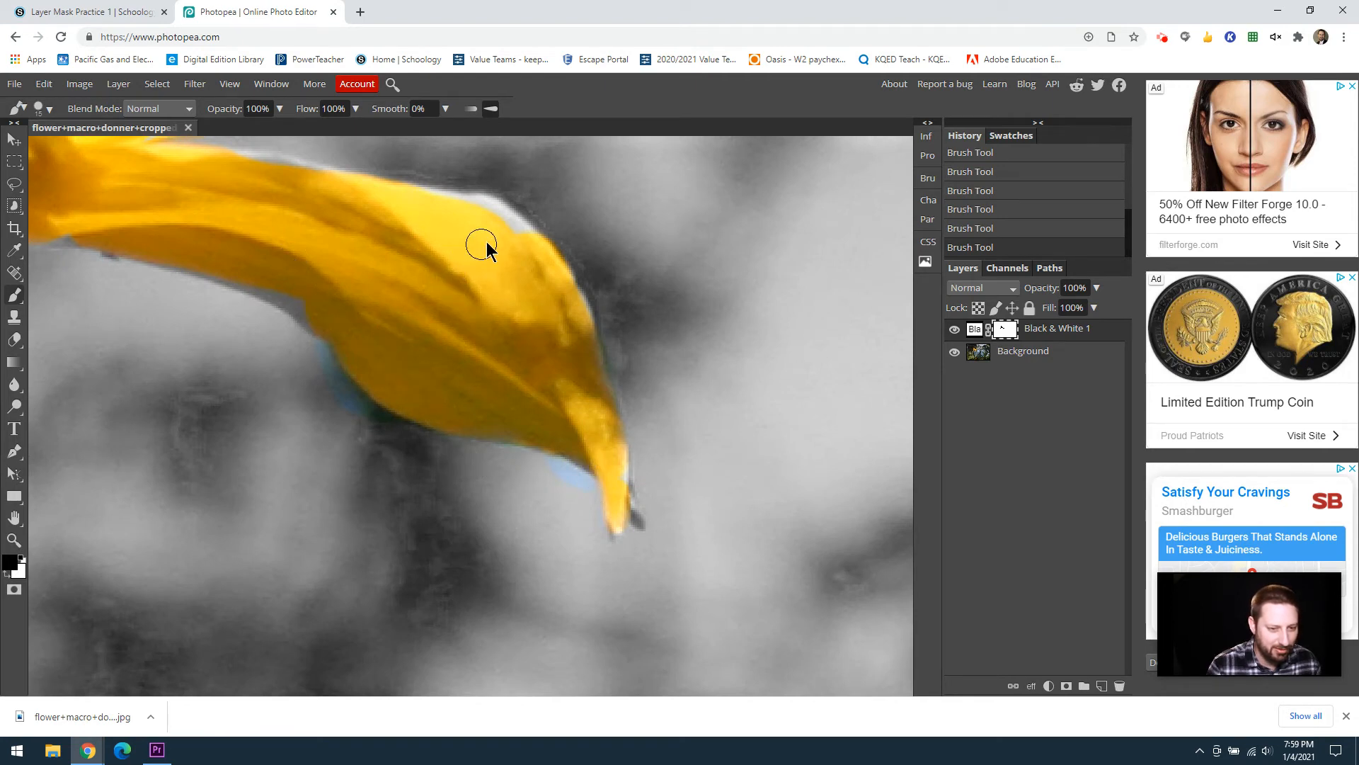
{"action": "scroll", "coordinate": [397, 379], "scroll_direction": "down", "scroll_amount": 6}
{"action": "scroll", "coordinate": [392, 398], "scroll_direction": "down", "scroll_amount": 2}
{"action": "scroll", "coordinate": [341, 496], "scroll_direction": "up", "scroll_amount": 2}
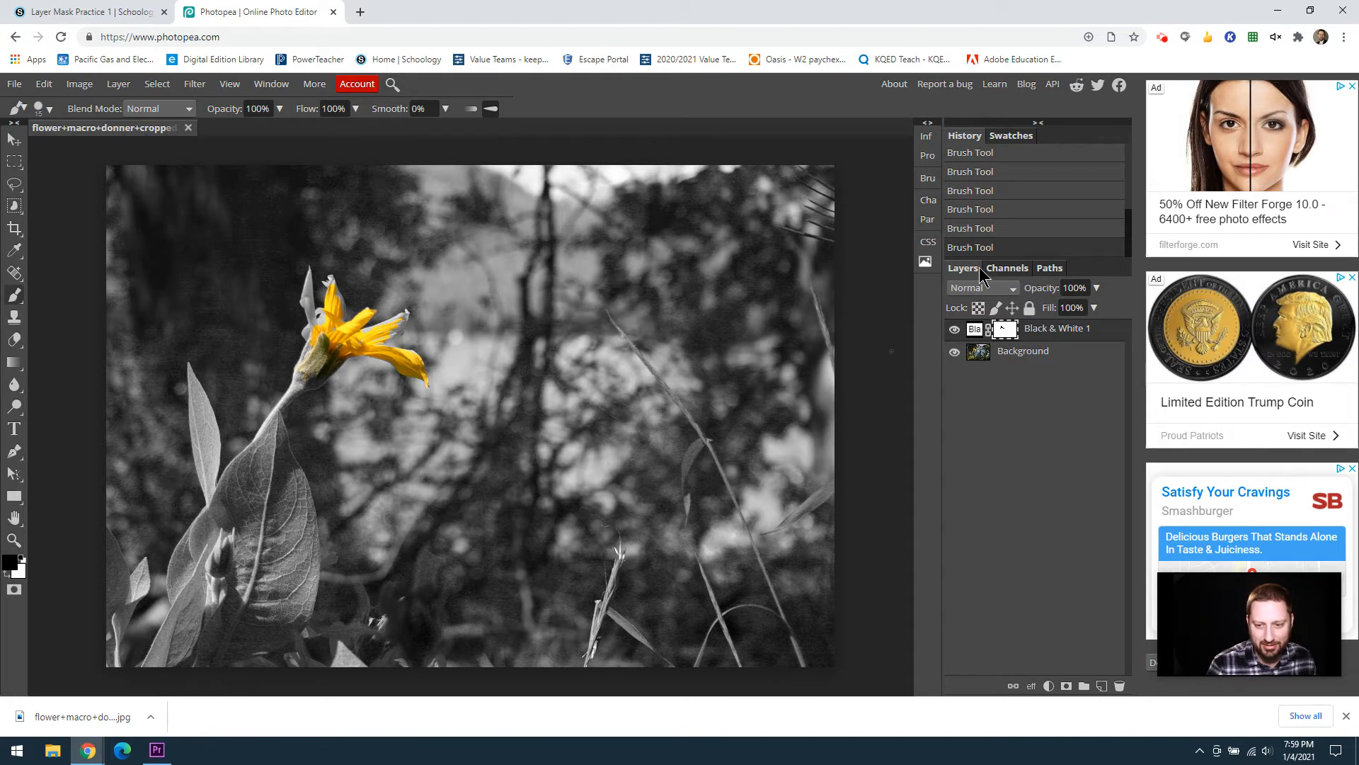
Step: Turn on the Black & White 1 Mask channel so the mask shows as a red overlay on the photo
{"action": "left_click", "coordinate": [1008, 268]}
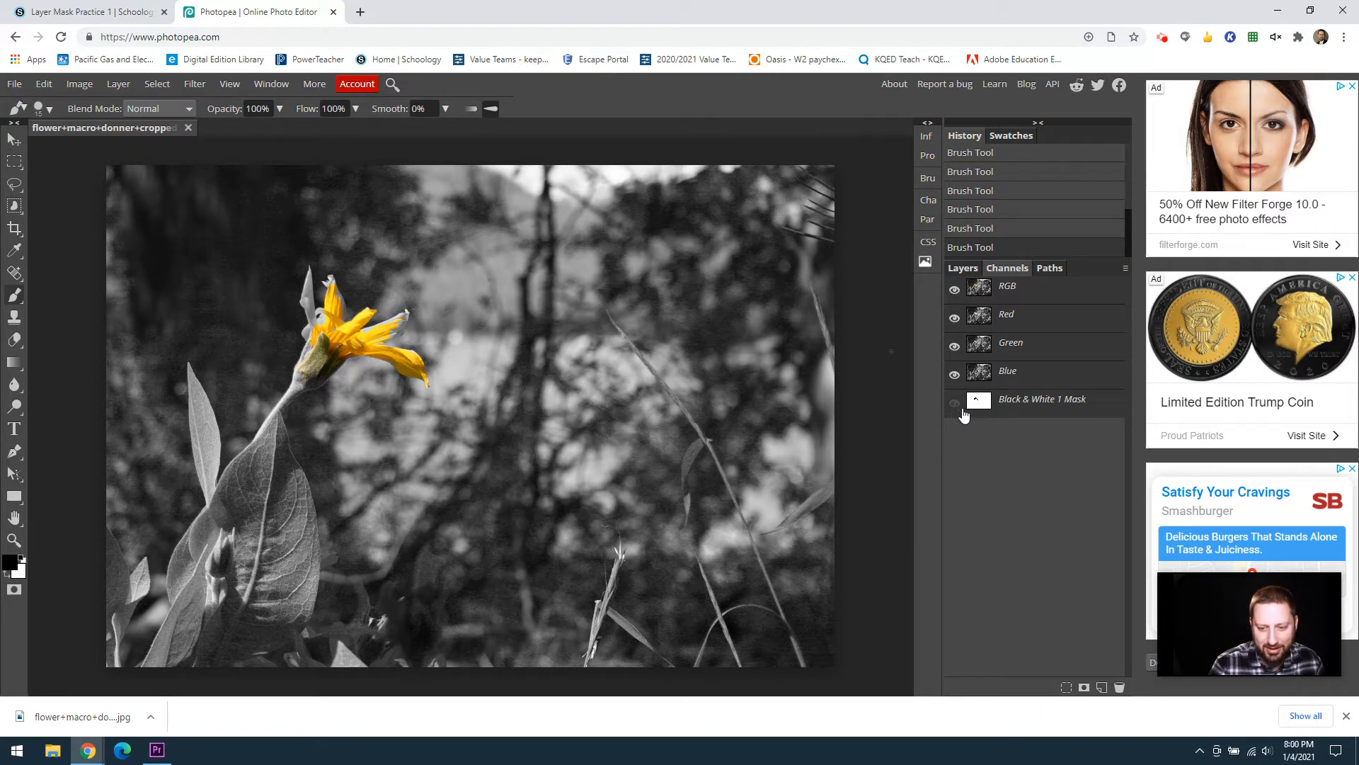
{"action": "left_click", "coordinate": [954, 403]}
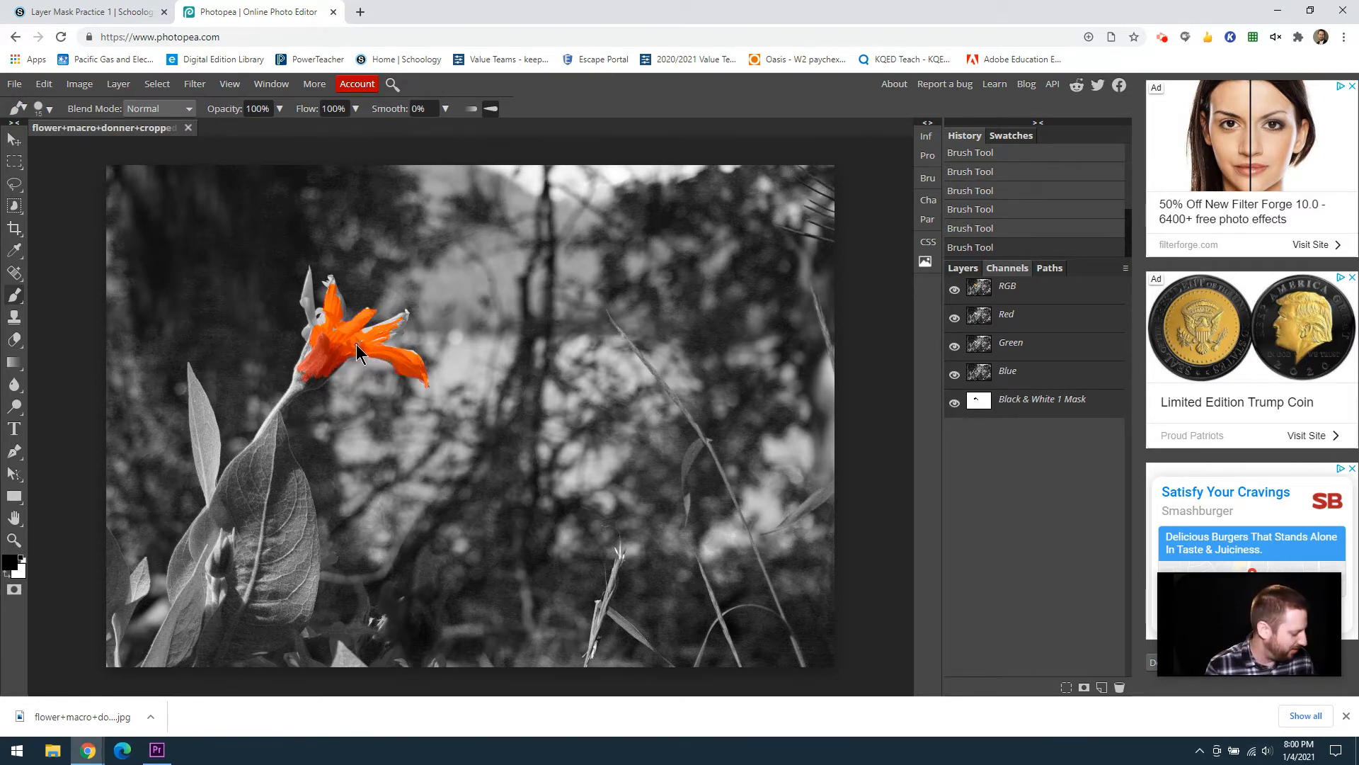
{"action": "scroll", "coordinate": [356, 350], "scroll_direction": "up", "scroll_amount": 5}
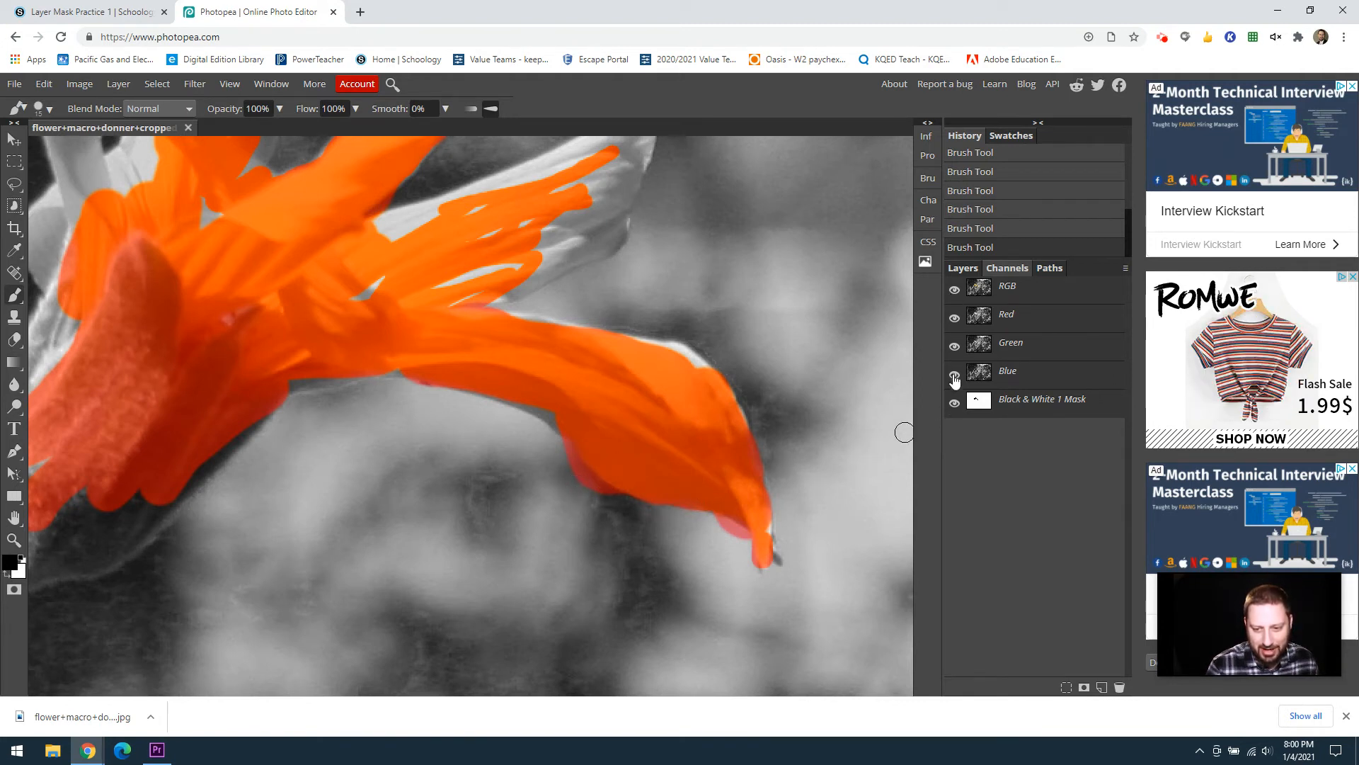
Step: Hide the RGB channels to examine the painted mask on its own, and show them again
{"action": "left_click", "coordinate": [956, 291]}
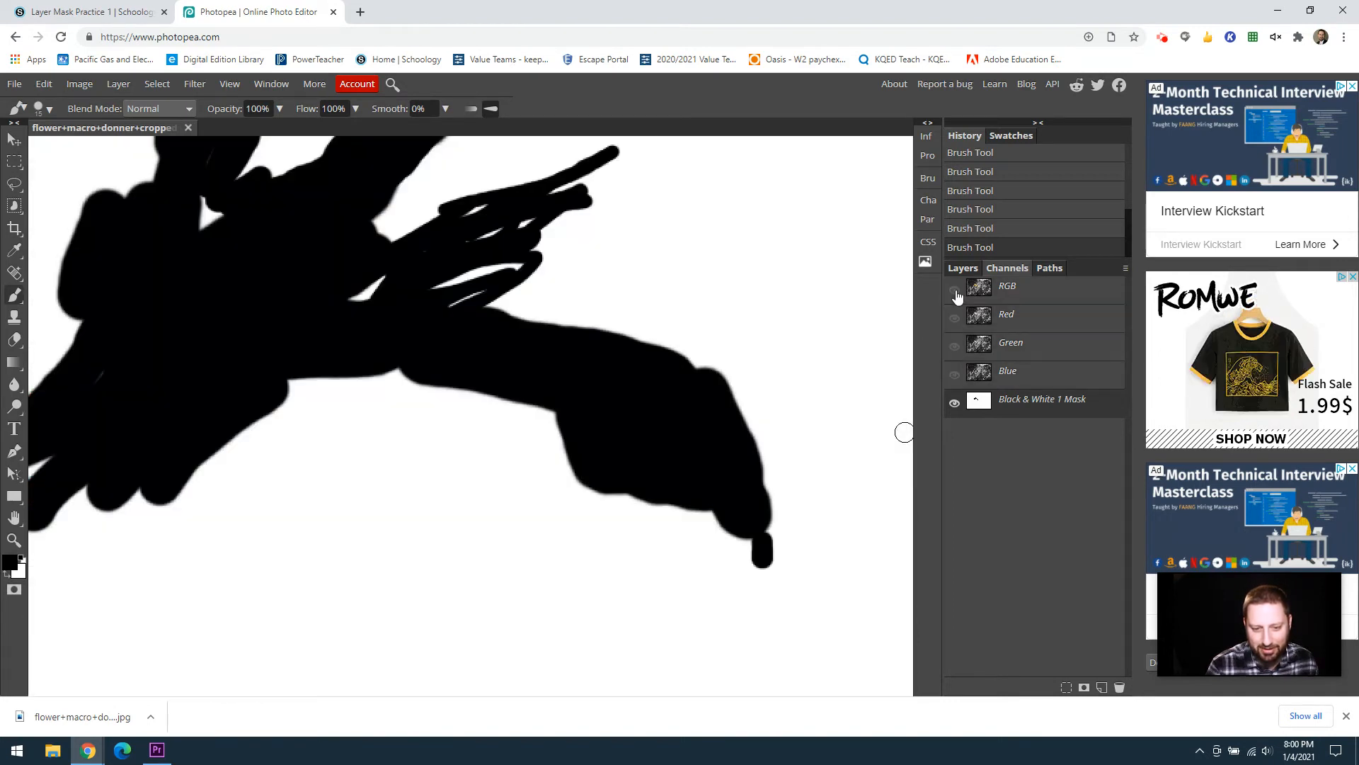
{"action": "scroll", "coordinate": [402, 308], "scroll_direction": "down", "scroll_amount": 5}
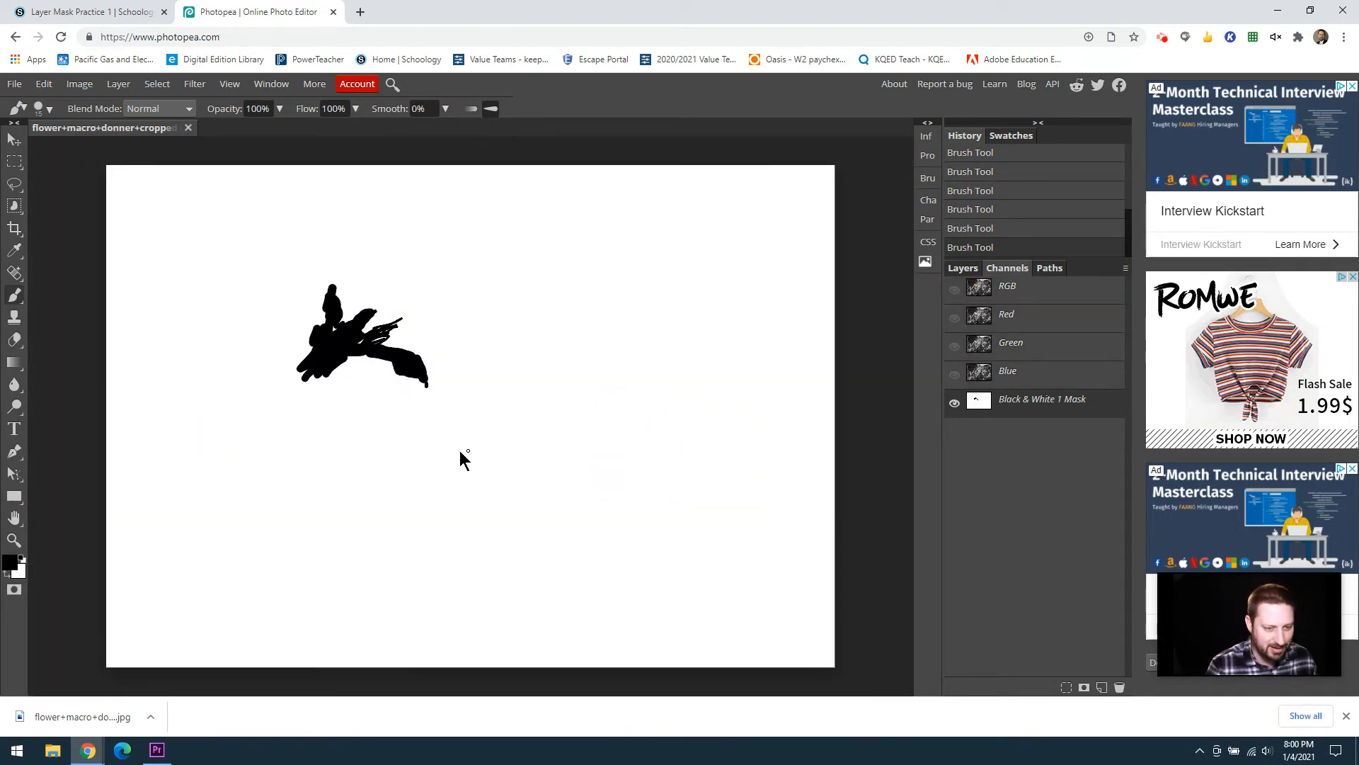
{"action": "scroll", "coordinate": [475, 450], "scroll_direction": "up", "scroll_amount": 2}
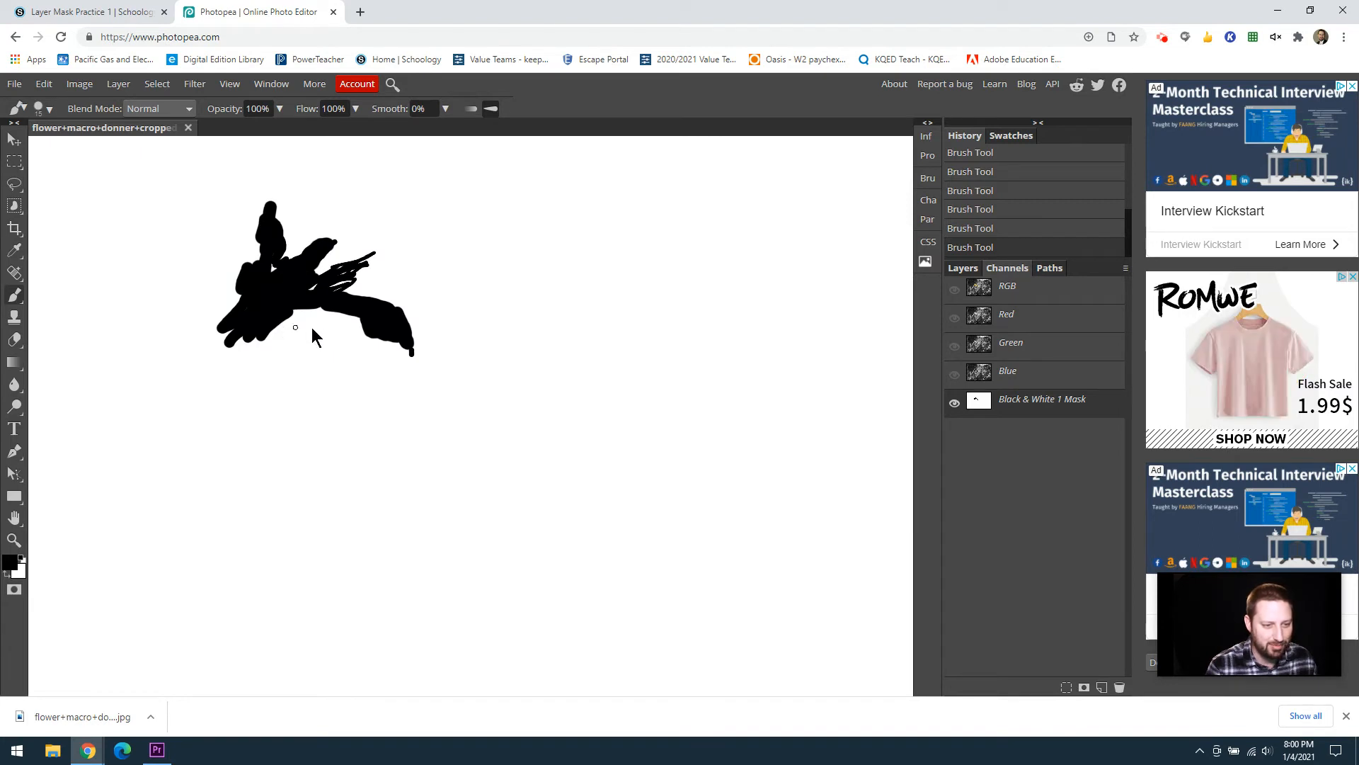
{"action": "scroll", "coordinate": [312, 327], "scroll_direction": "up", "scroll_amount": 2}
{"action": "scroll", "coordinate": [319, 340], "scroll_direction": "down", "scroll_amount": 1}
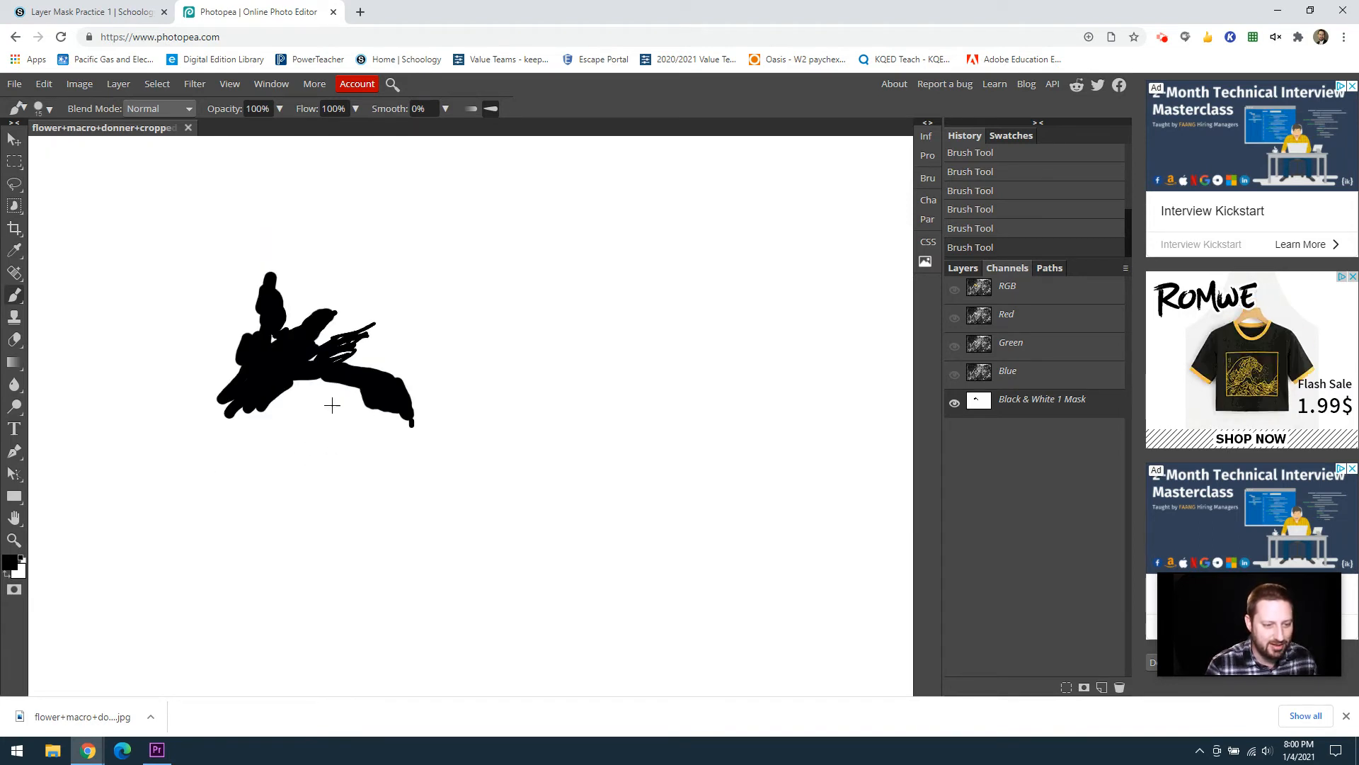
{"action": "scroll", "coordinate": [336, 409], "scroll_direction": "up", "scroll_amount": 1}
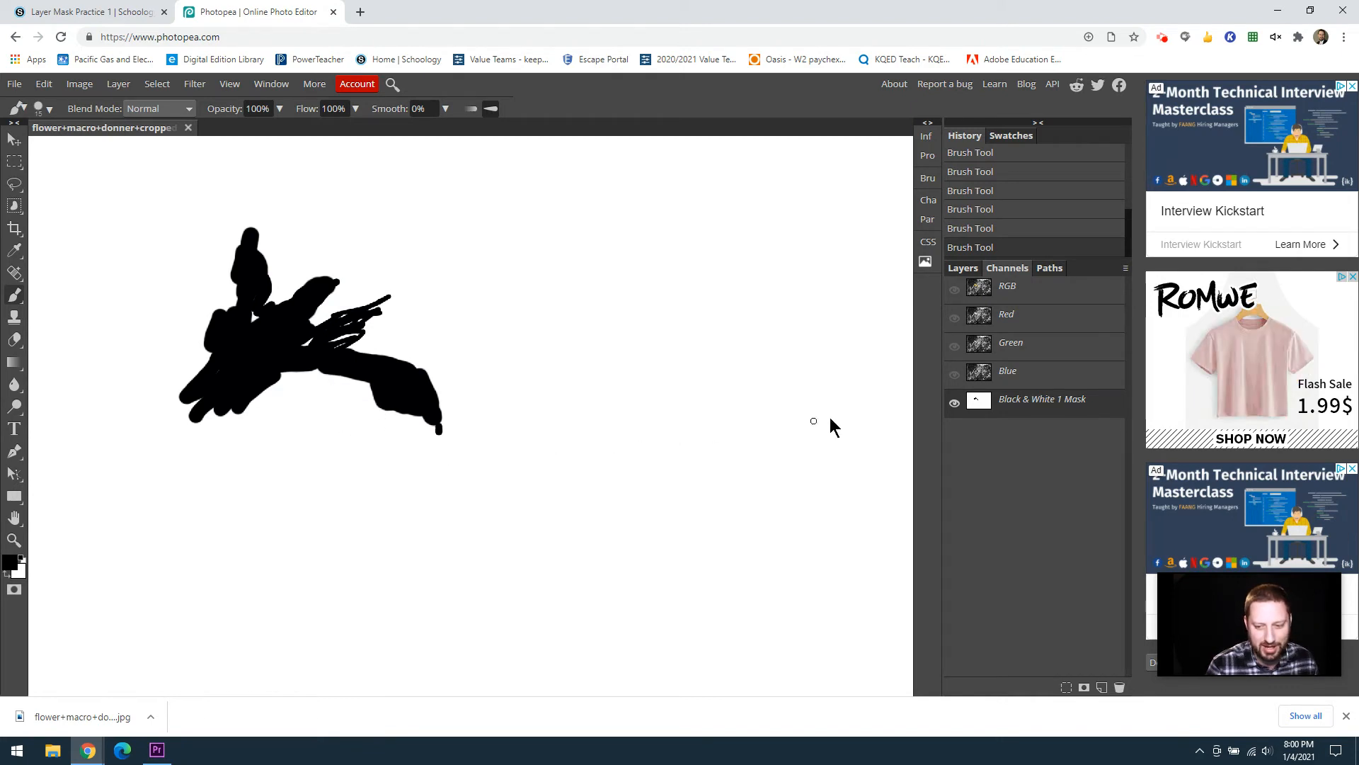
{"action": "left_click", "coordinate": [954, 289]}
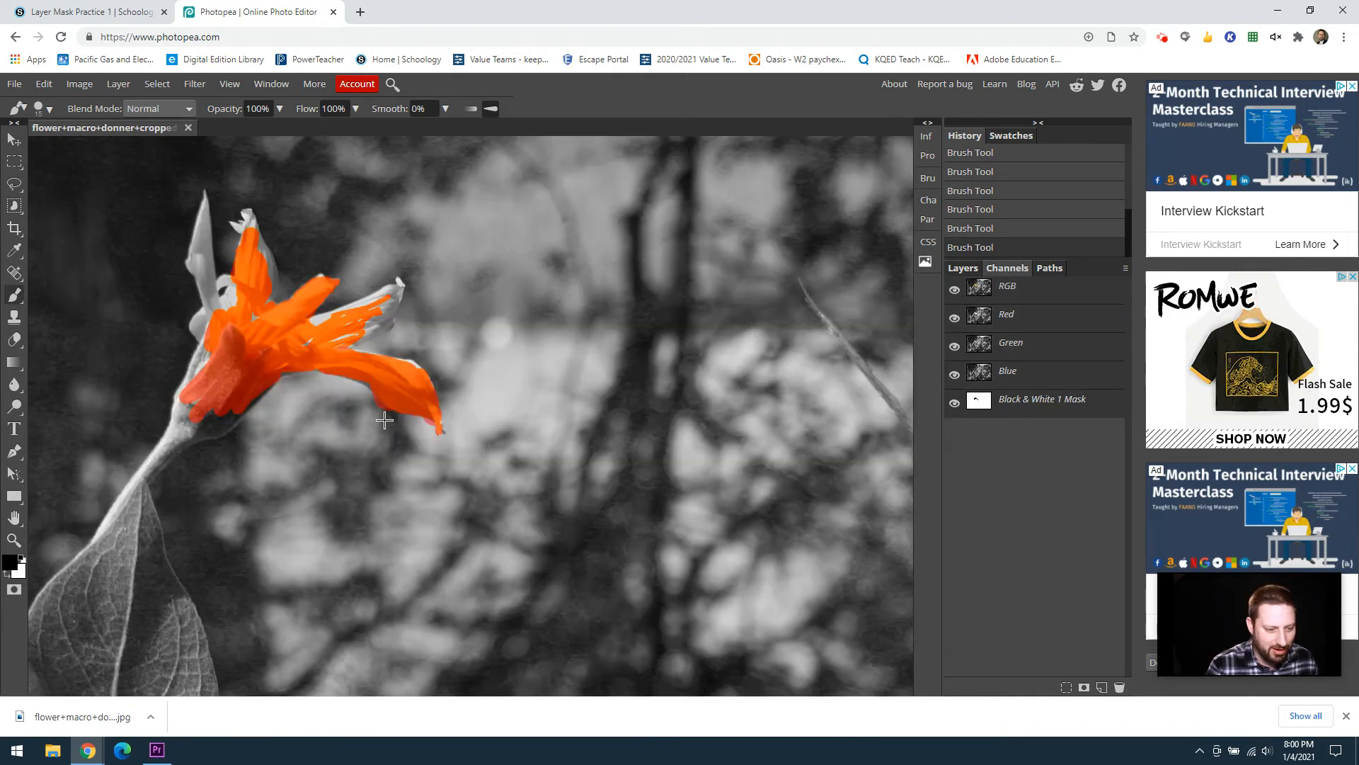
Step: Switch the brush to white and paint along the underside of the long lower-right petal to remove the spill from the mask
{"action": "scroll", "coordinate": [385, 420], "scroll_direction": "up", "scroll_amount": 3}
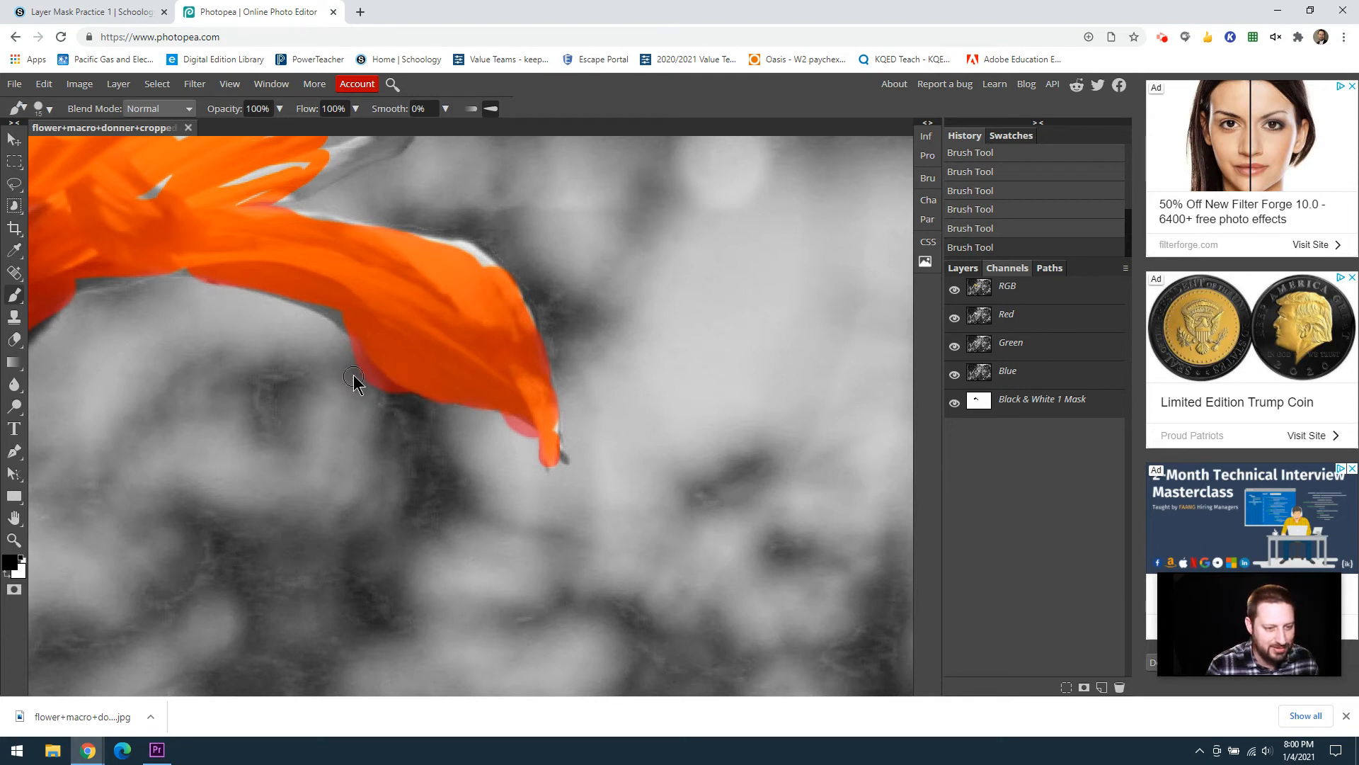
{"action": "key", "text": "x"}
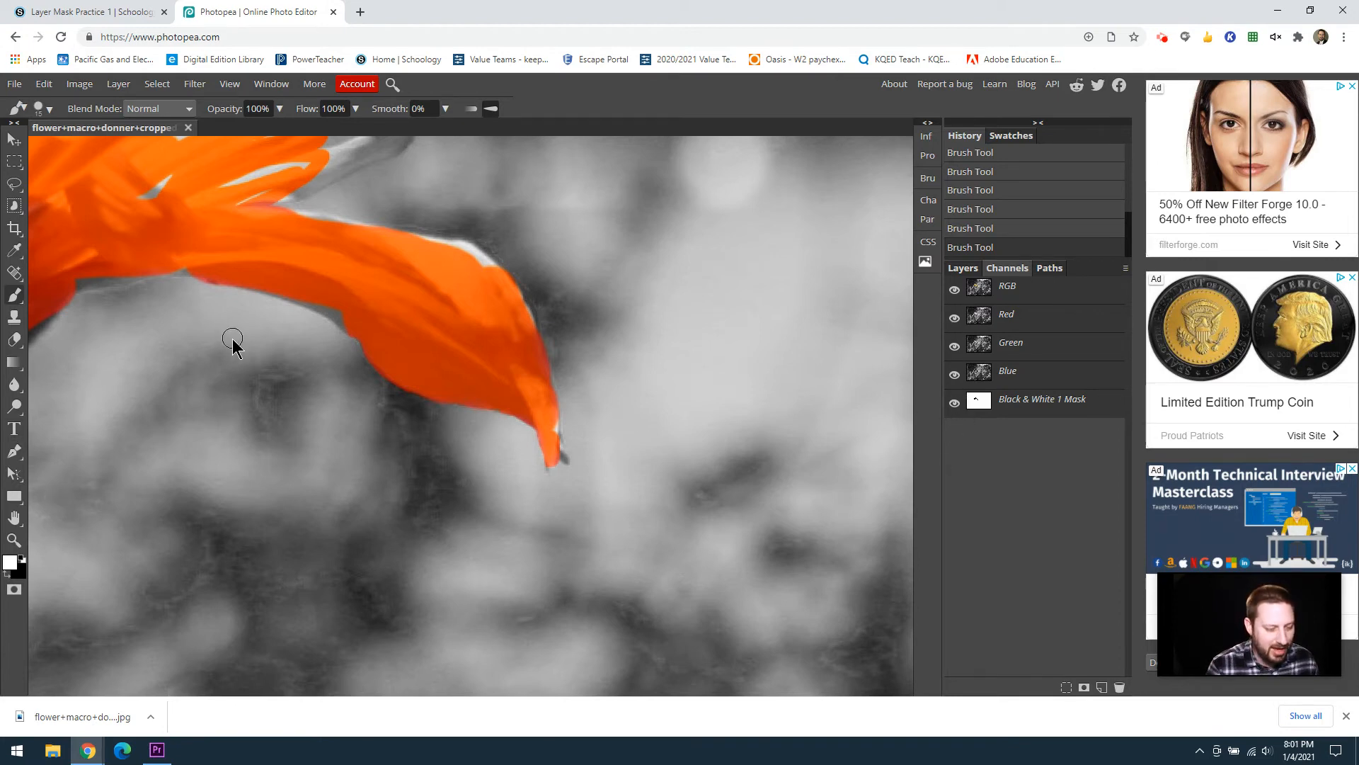
Step: Switch the brush back to black and fill the unpainted gap at the base of the streaky right petal
{"action": "scroll", "coordinate": [233, 337], "scroll_direction": "down", "scroll_amount": 3}
{"action": "scroll", "coordinate": [185, 329], "scroll_direction": "up", "scroll_amount": 1}
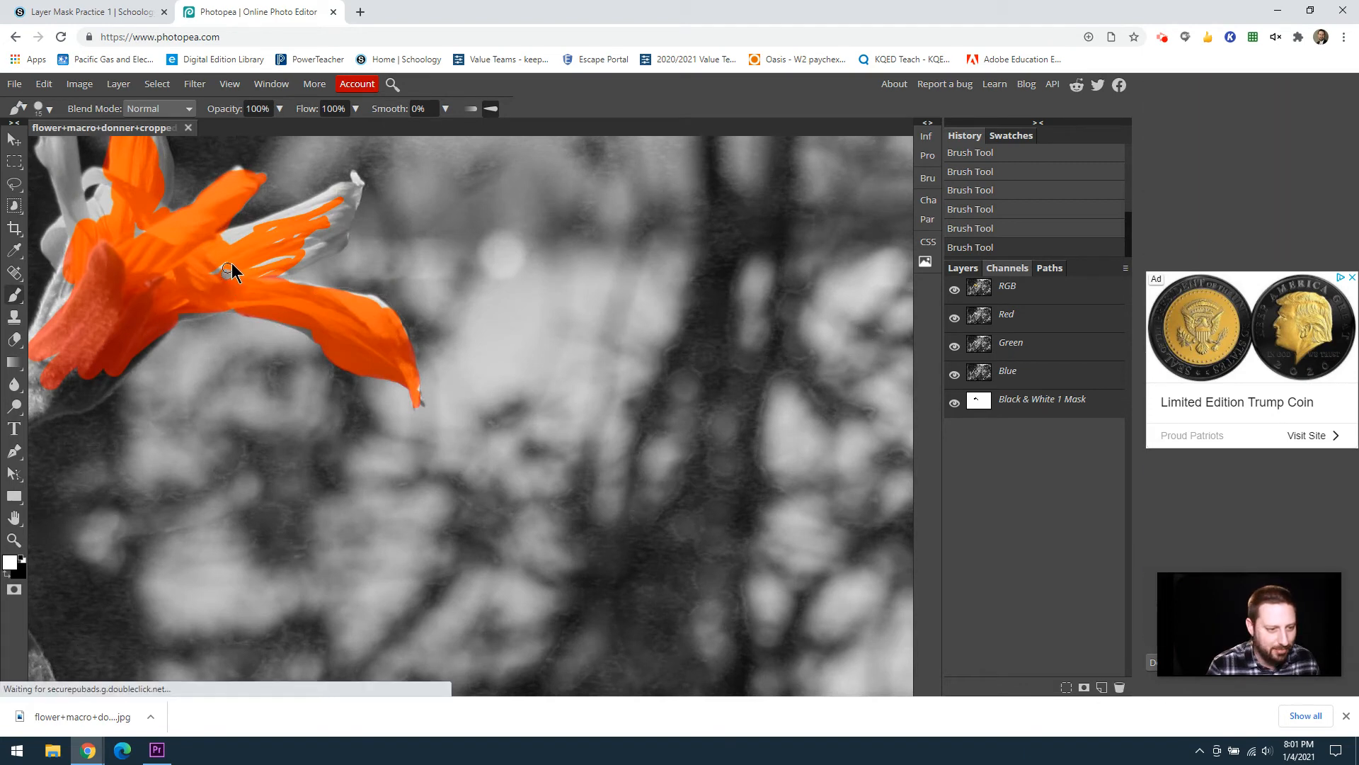
{"action": "key", "text": "x"}
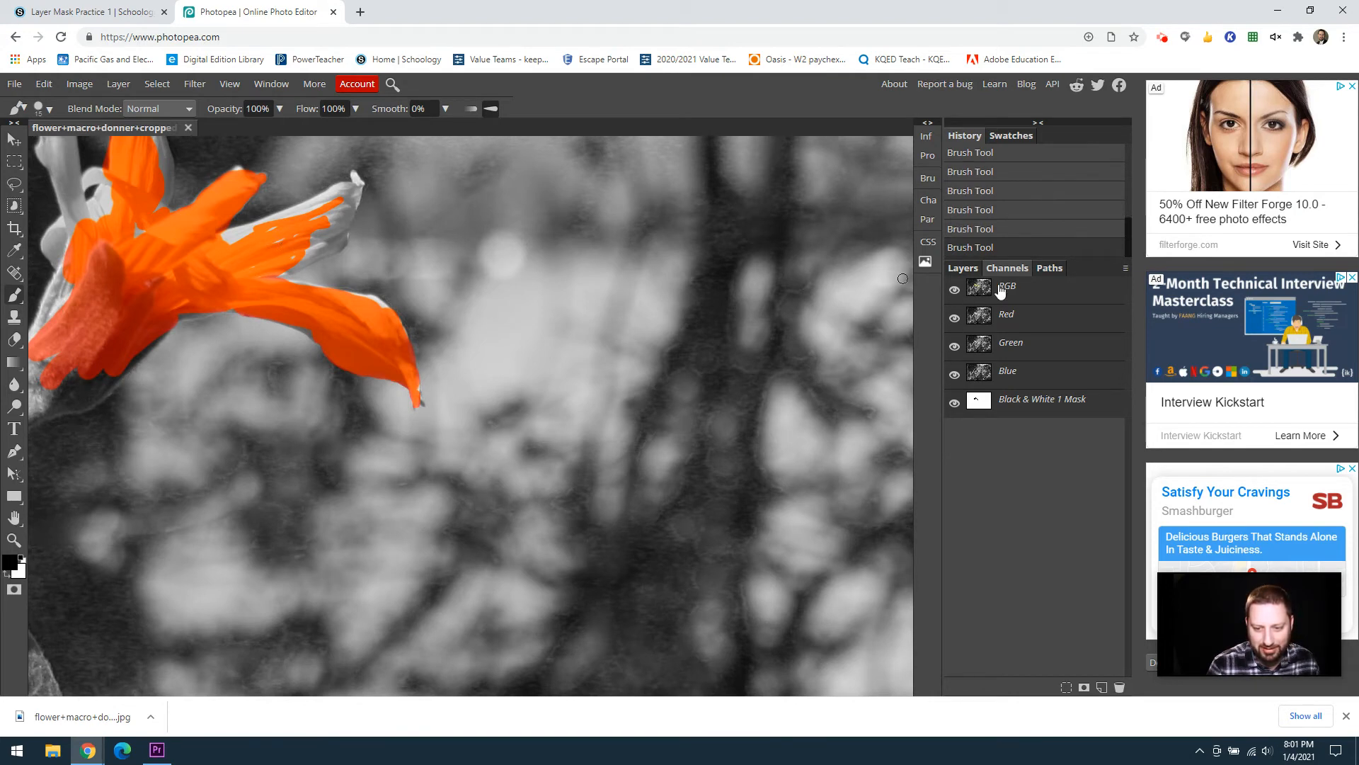
Step: Display only the layer mask and paint black over the white gaps between the strokes of the streaky right petal
{"action": "left_click", "coordinate": [955, 291]}
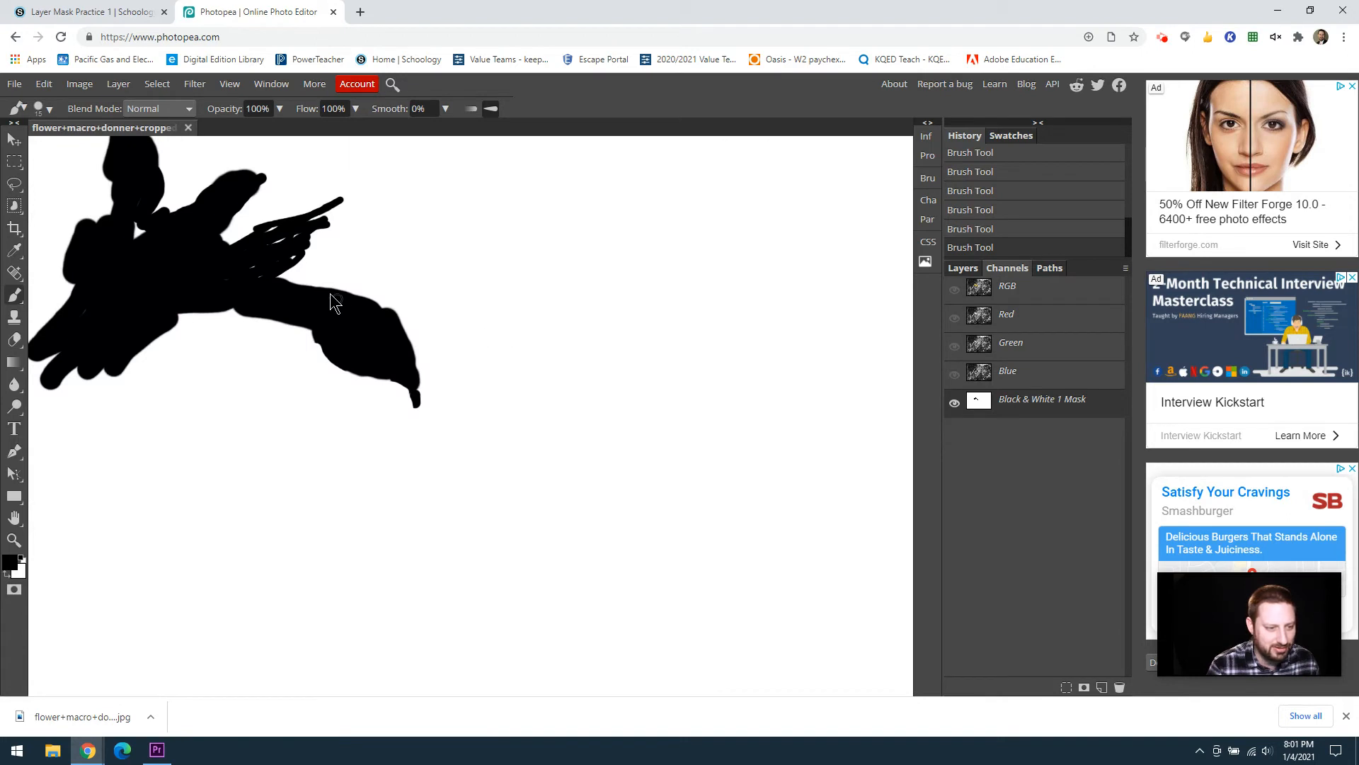
{"action": "scroll", "coordinate": [140, 316], "scroll_direction": "up", "scroll_amount": 3}
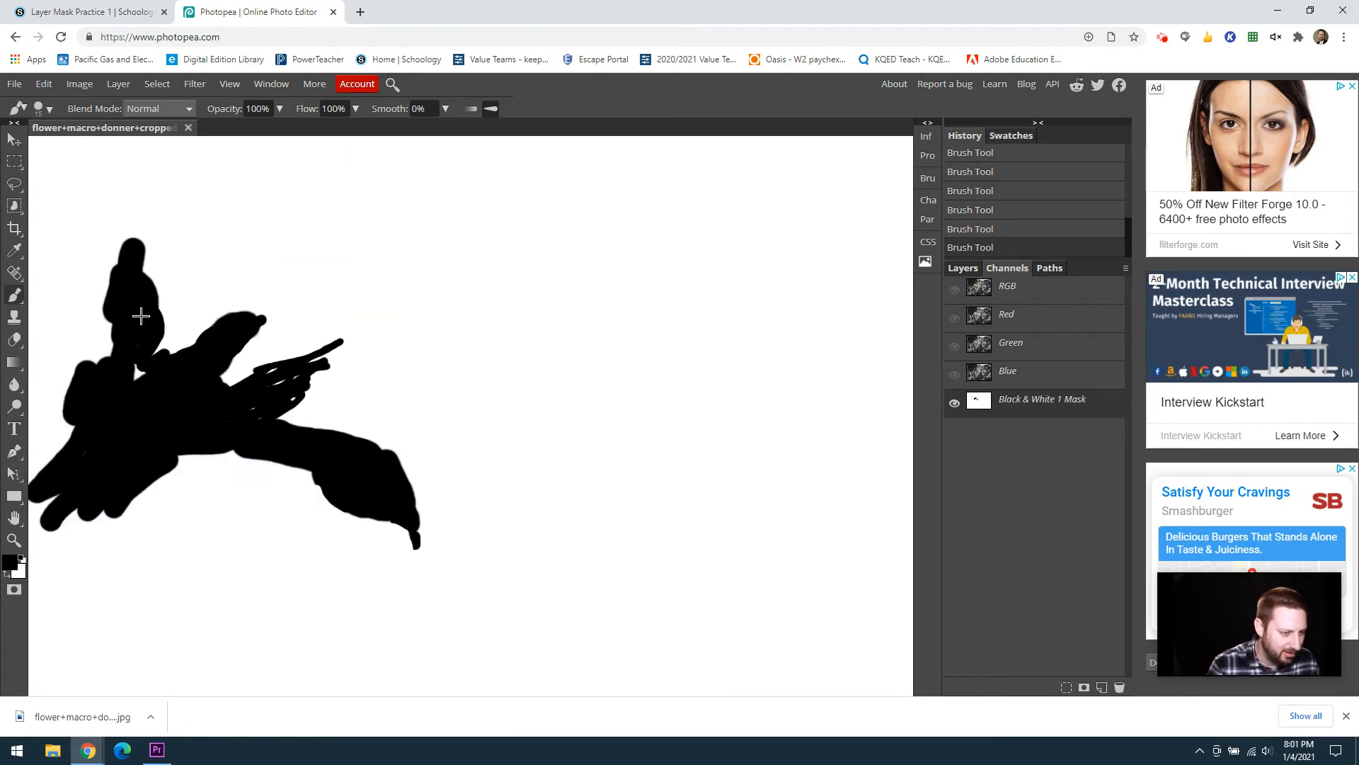
{"action": "scroll", "coordinate": [182, 449], "scroll_direction": "left", "scroll_amount": 3}
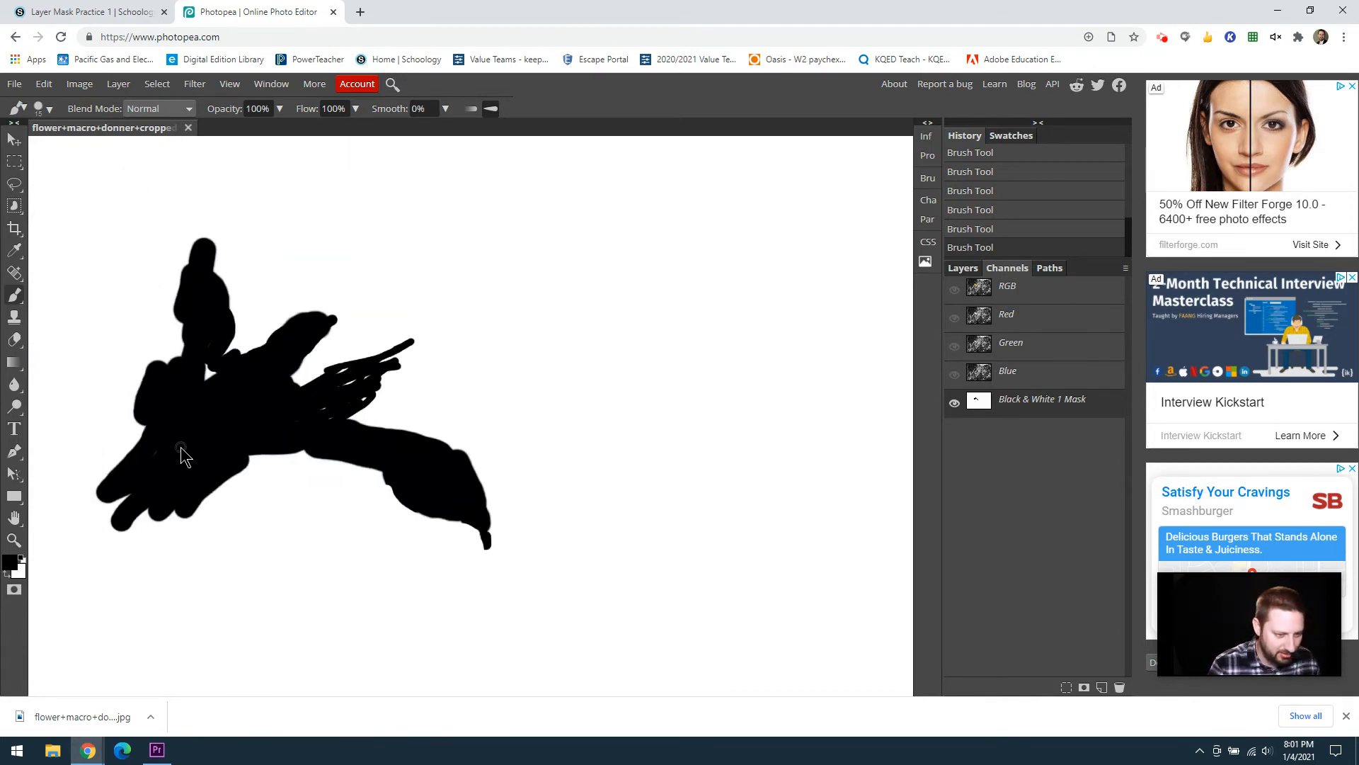
{"action": "scroll", "coordinate": [213, 485], "scroll_direction": "up", "scroll_amount": 3}
{"action": "scroll", "coordinate": [222, 488], "scroll_direction": "up", "scroll_amount": 1}
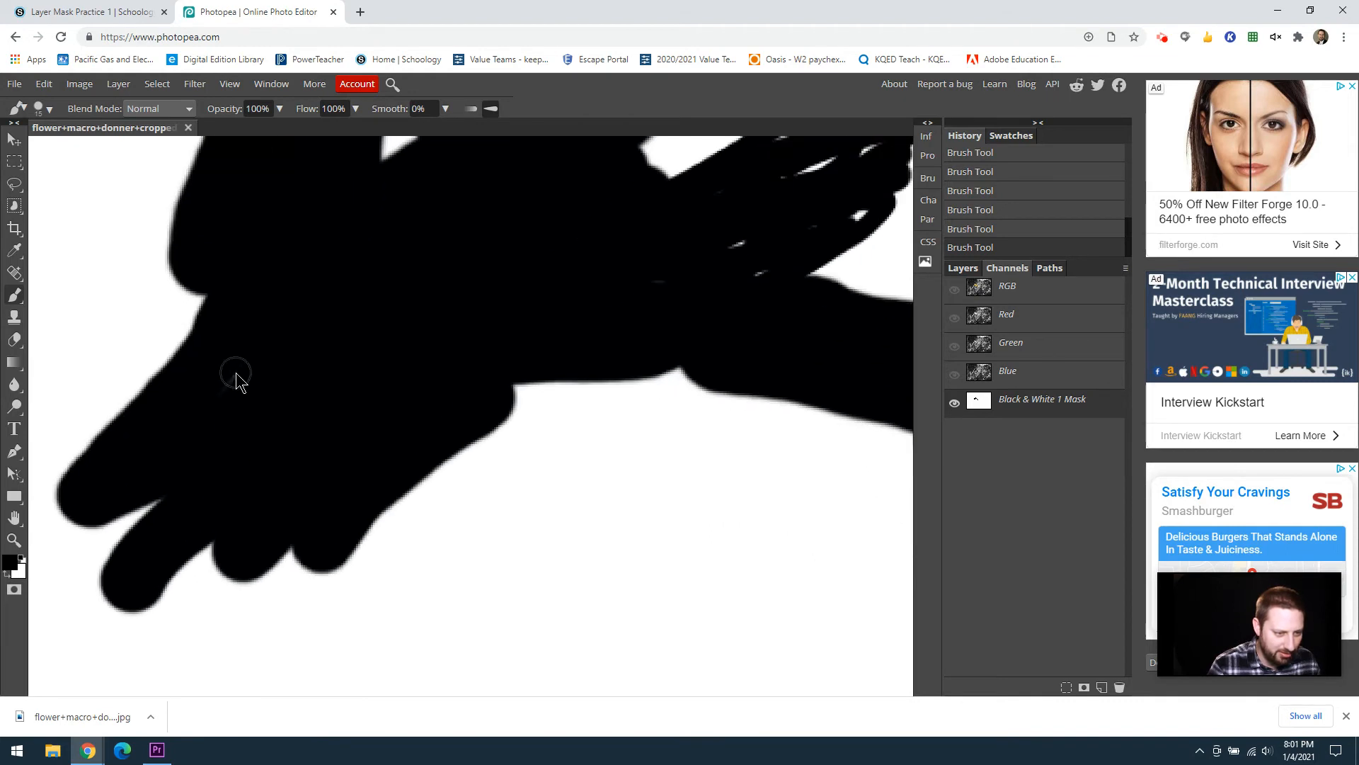
{"action": "scroll", "coordinate": [241, 386], "scroll_direction": "up", "scroll_amount": 5}
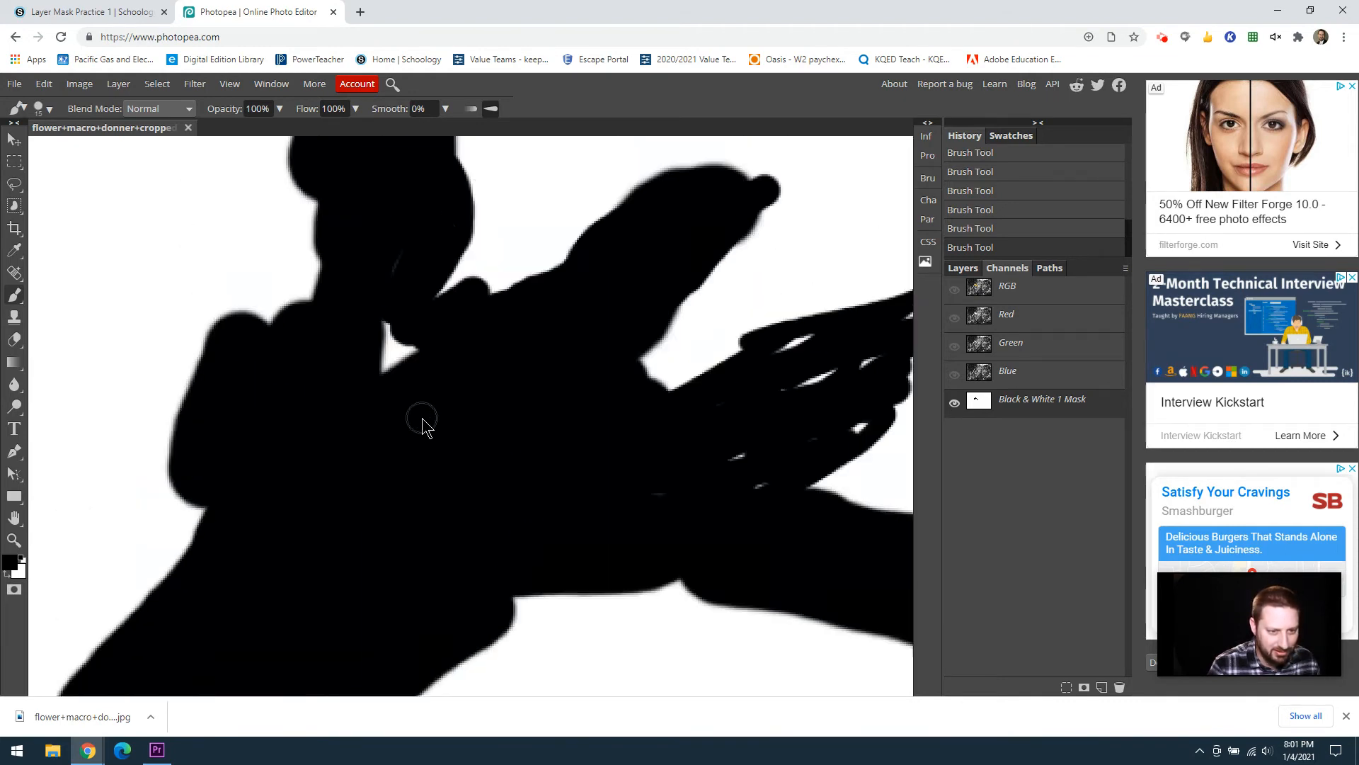
{"action": "scroll", "coordinate": [503, 389], "scroll_direction": "down", "scroll_amount": 2}
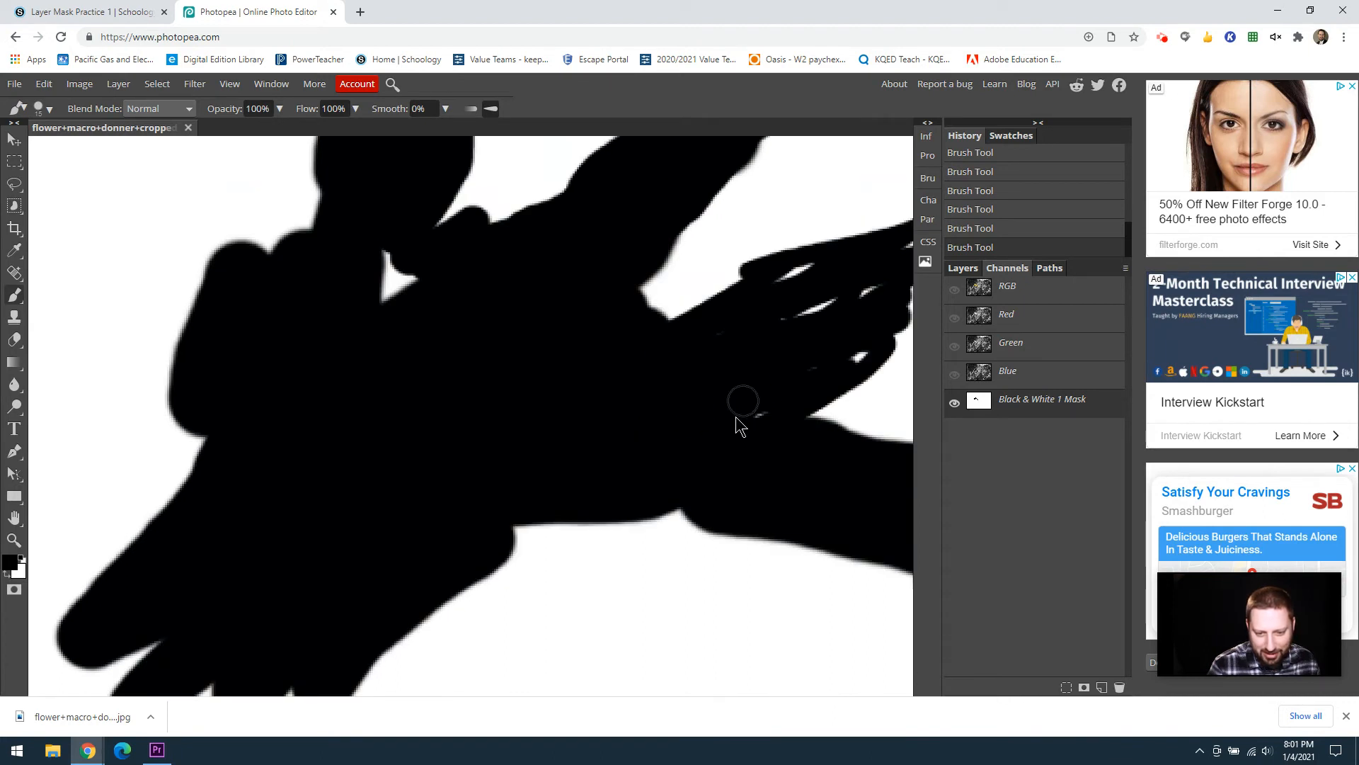
{"action": "mouse_move", "coordinate": [859, 333]}
{"action": "left_mouse_down"}
{"action": "mouse_move", "coordinate": [850, 298]}
{"action": "mouse_move", "coordinate": [718, 342]}
{"action": "mouse_move", "coordinate": [805, 277]}
{"action": "mouse_move", "coordinate": [775, 290]}
{"action": "mouse_move", "coordinate": [816, 277]}
{"action": "mouse_move", "coordinate": [865, 297]}
{"action": "left_mouse_up"}
Step: Show the RGB channels again beneath the mask overlay
{"action": "scroll", "coordinate": [762, 358], "scroll_direction": "down", "scroll_amount": 3}
{"action": "scroll", "coordinate": [753, 356], "scroll_direction": "down", "scroll_amount": 3}
{"action": "scroll", "coordinate": [753, 356], "scroll_direction": "up", "scroll_amount": 3}
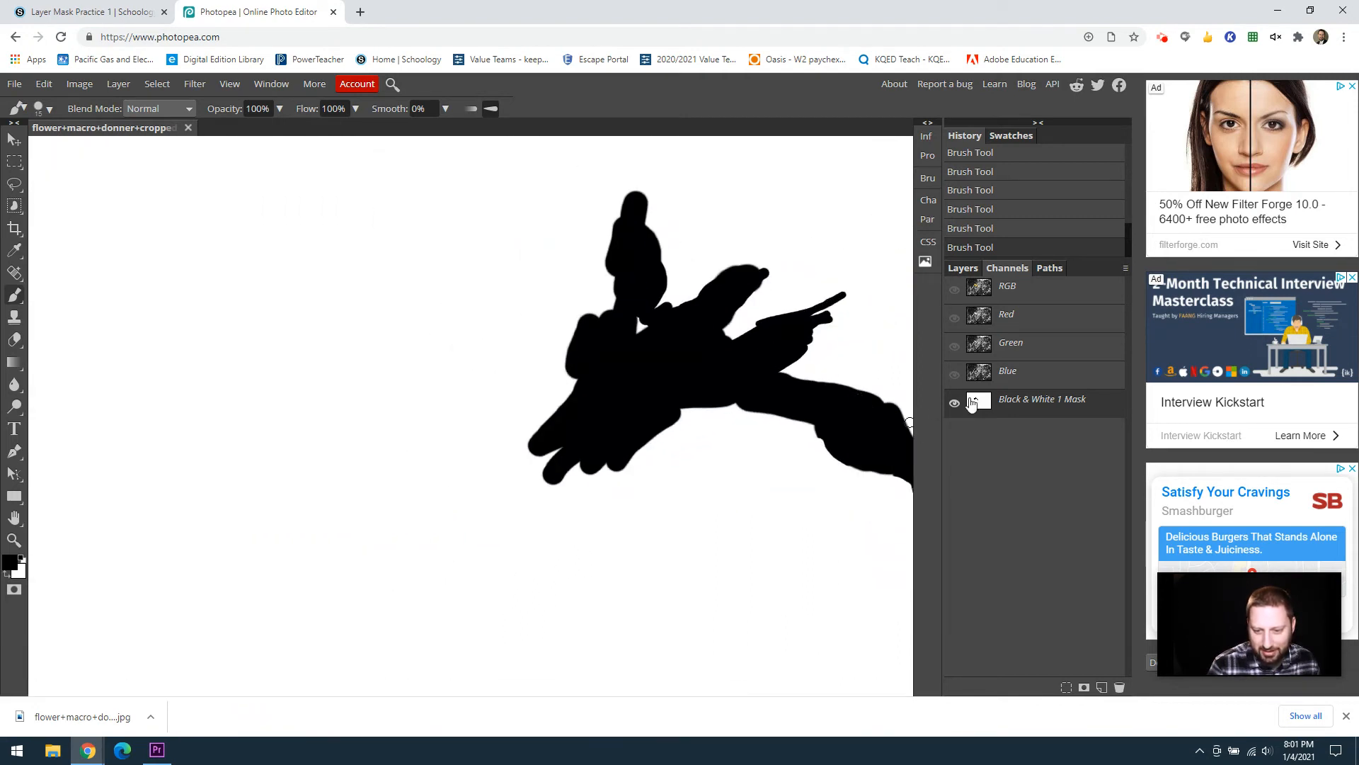
{"action": "left_click", "coordinate": [955, 289]}
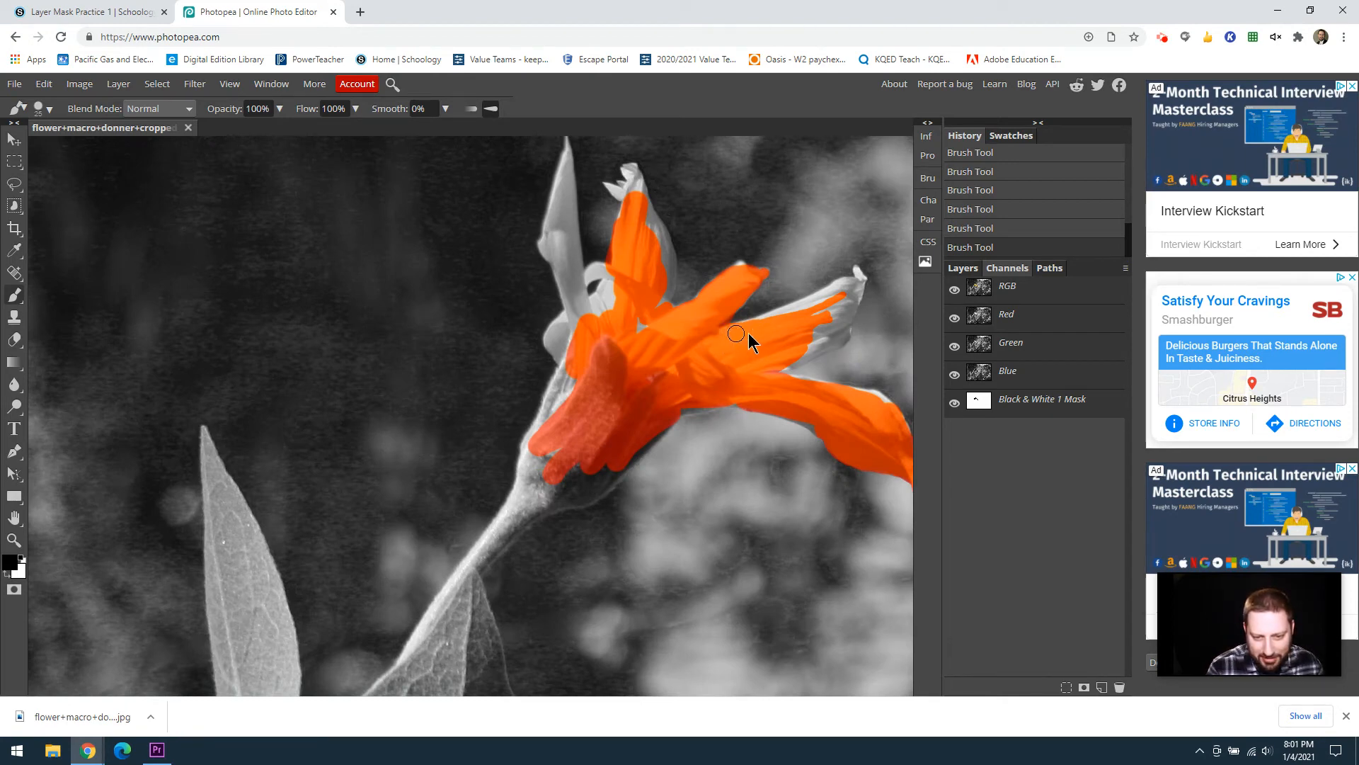
Step: Paint black on the mask over the rest of the streaky right petal and the tip and edges of the diagonal petal
{"action": "scroll", "coordinate": [852, 343], "scroll_direction": "up", "scroll_amount": 3}
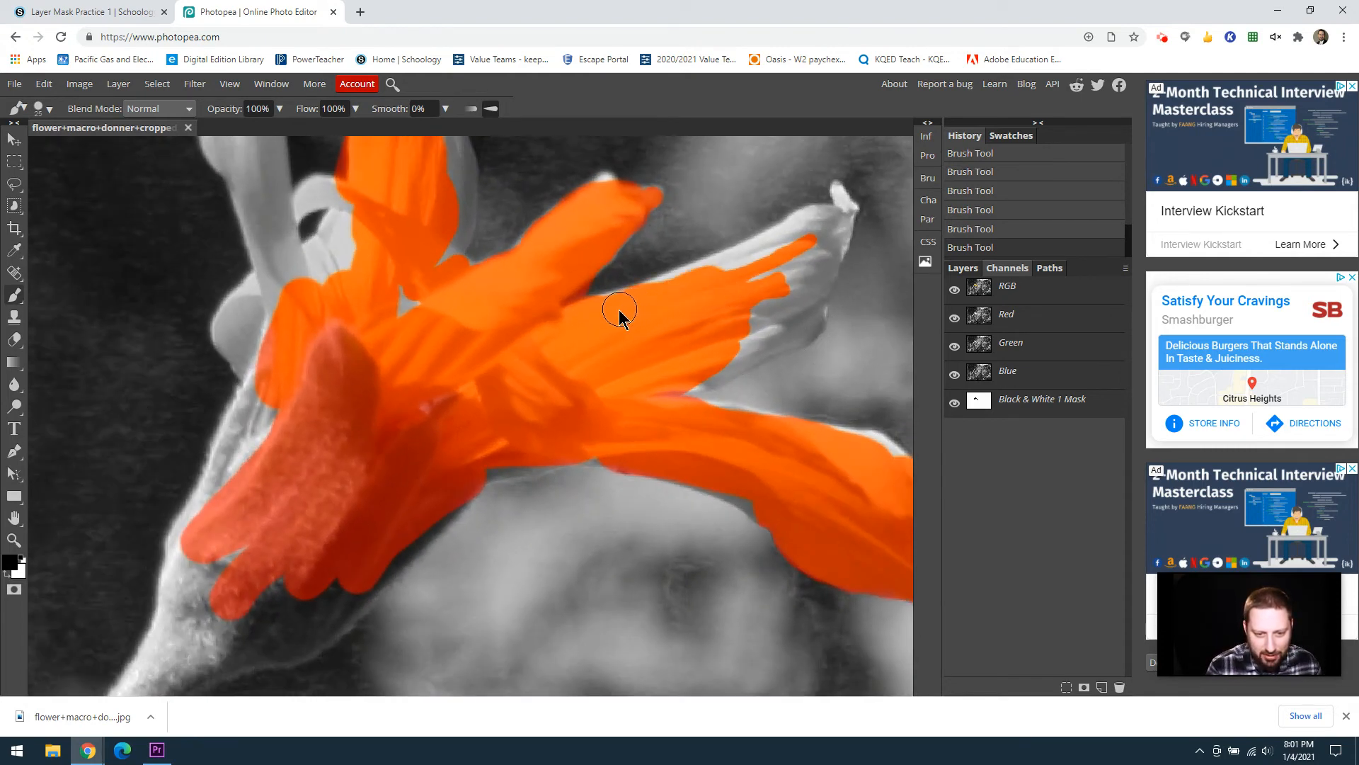
{"action": "mouse_move", "coordinate": [674, 290]}
{"action": "left_mouse_down"}
{"action": "mouse_move", "coordinate": [833, 223]}
{"action": "mouse_move", "coordinate": [733, 288]}
{"action": "mouse_move", "coordinate": [787, 250]}
{"action": "mouse_move", "coordinate": [742, 285]}
{"action": "mouse_move", "coordinate": [834, 242]}
{"action": "mouse_move", "coordinate": [749, 310]}
{"action": "mouse_move", "coordinate": [829, 261]}
{"action": "mouse_move", "coordinate": [816, 276]}
{"action": "mouse_move", "coordinate": [668, 391]}
{"action": "mouse_move", "coordinate": [810, 323]}
{"action": "mouse_move", "coordinate": [840, 192]}
{"action": "left_mouse_up"}
{"action": "left_click_drag", "start_coordinate": [681, 189], "coordinate": [603, 195]}
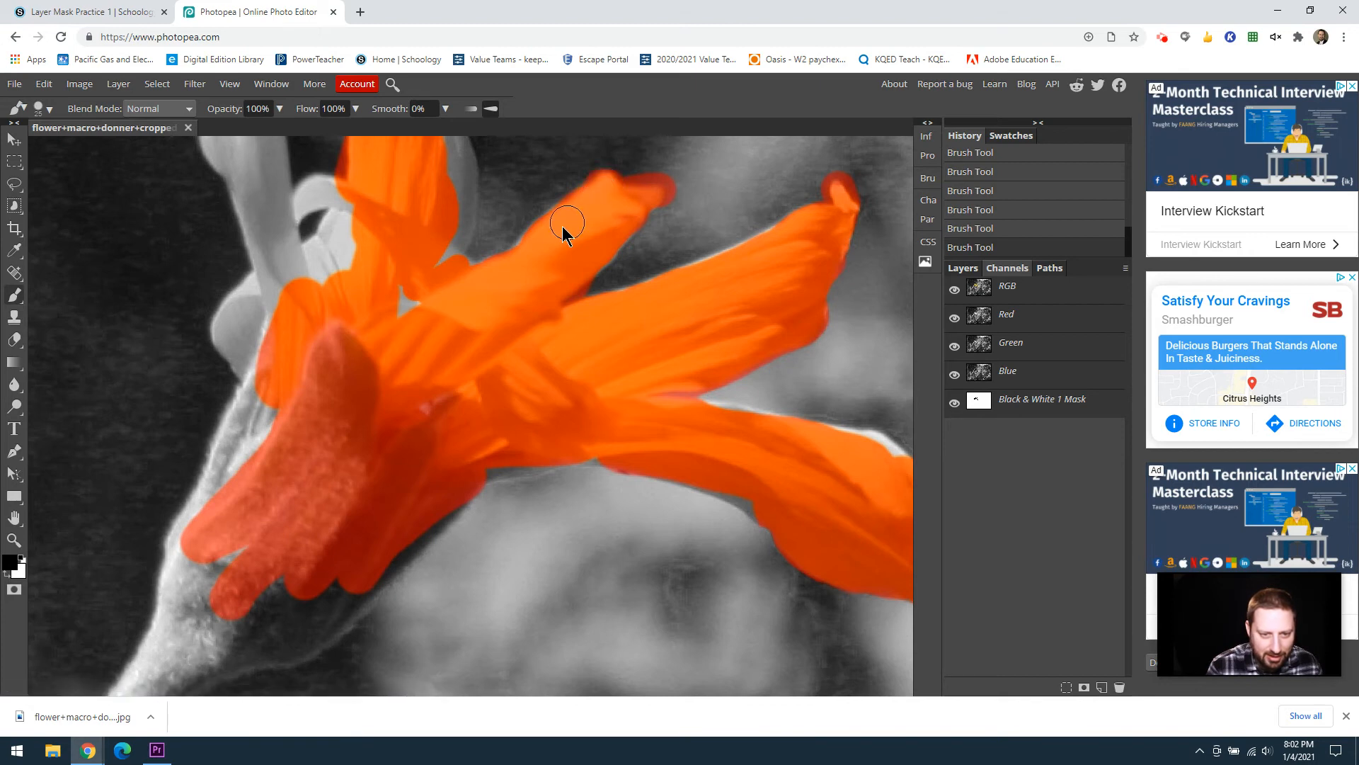
{"action": "mouse_move", "coordinate": [586, 278]}
{"action": "left_mouse_down"}
{"action": "mouse_move", "coordinate": [629, 213]}
{"action": "mouse_move", "coordinate": [582, 257]}
{"action": "left_mouse_up"}
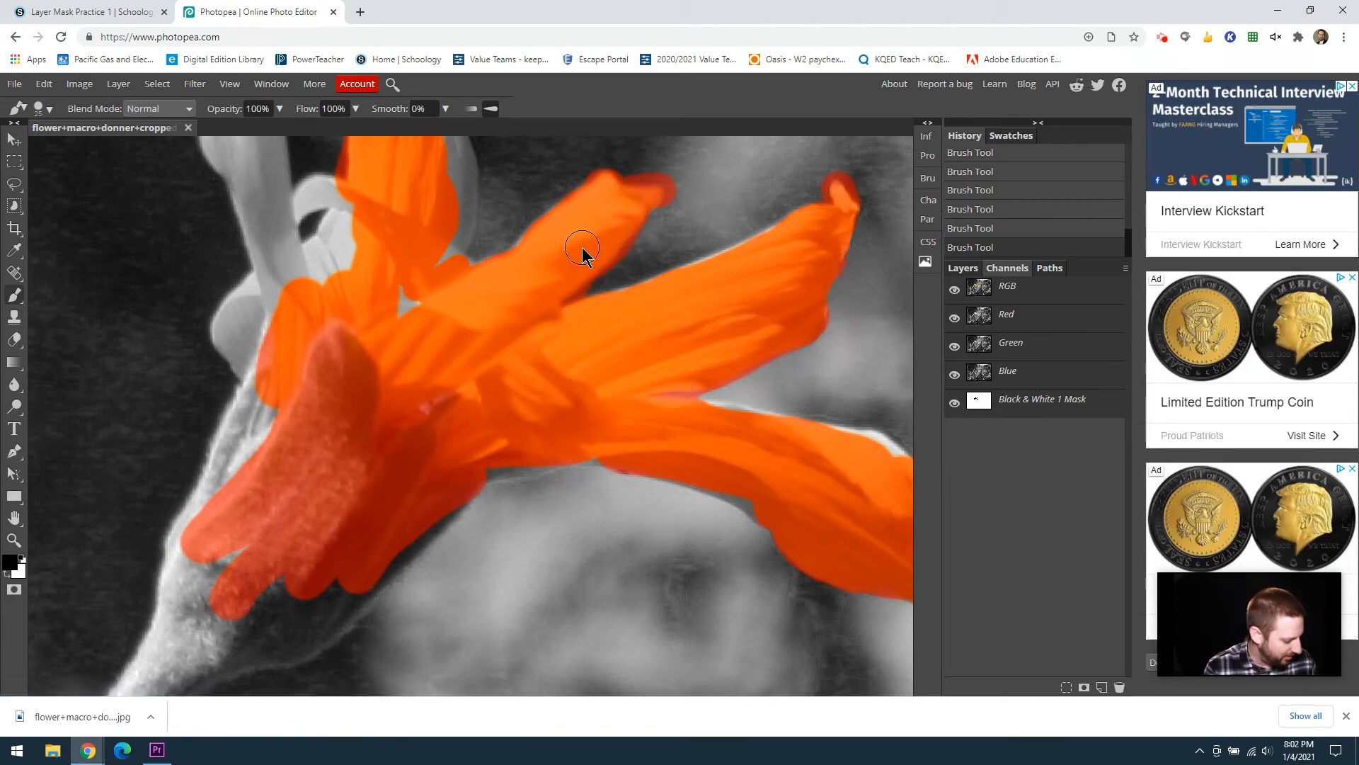
Step: Paint white on the mask to remove the spill around the streaky right petal's tip, and restore the tip's color with black
{"action": "key", "text": "x"}
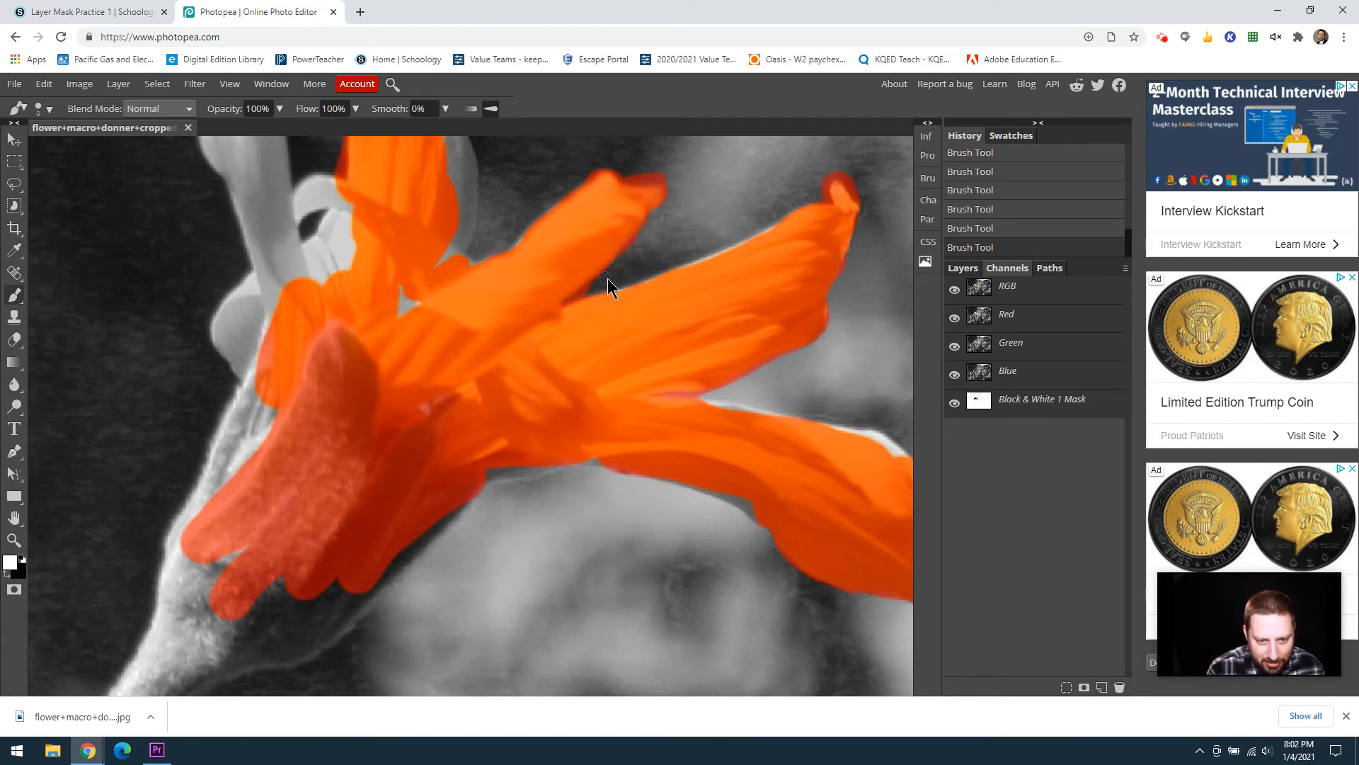
{"action": "left_click", "coordinate": [847, 156]}
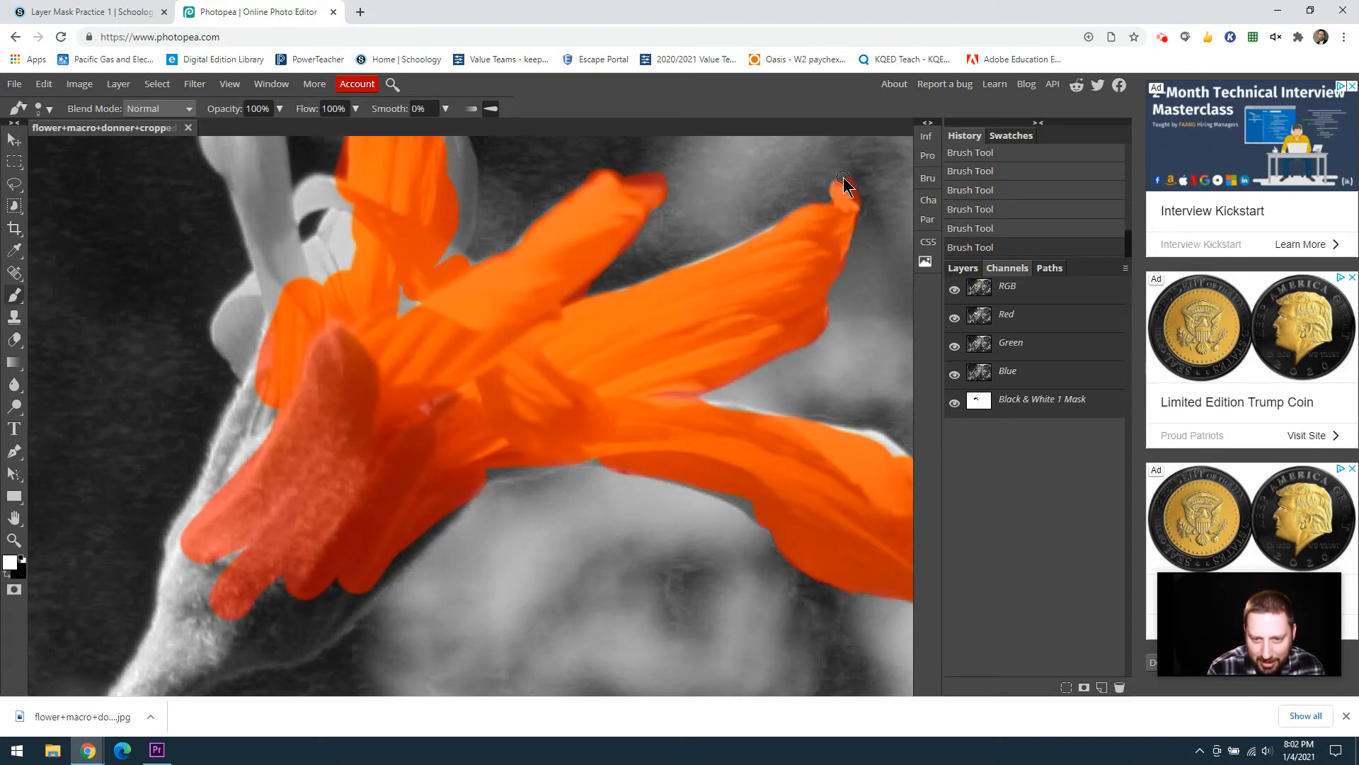
{"action": "left_click", "coordinate": [847, 209]}
{"action": "key", "text": "x"}
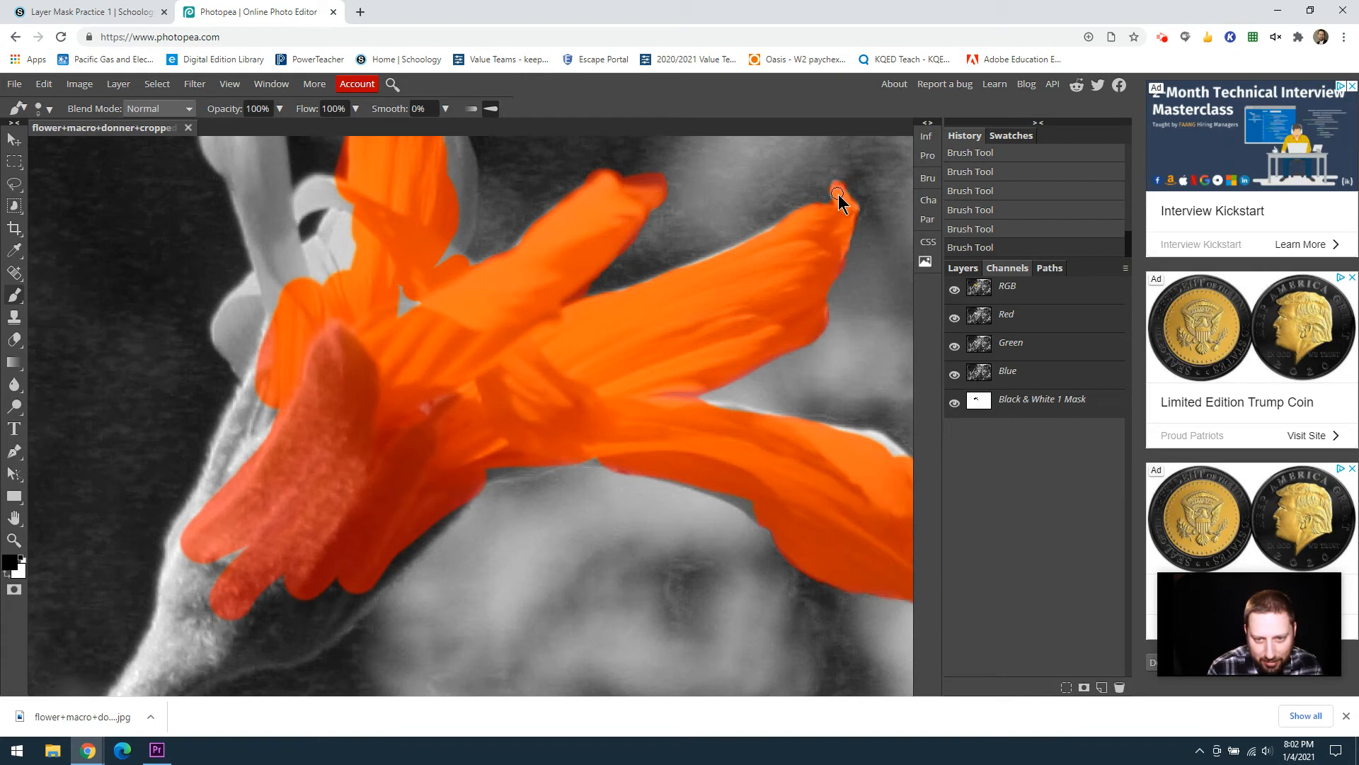
{"action": "left_click", "coordinate": [847, 202]}
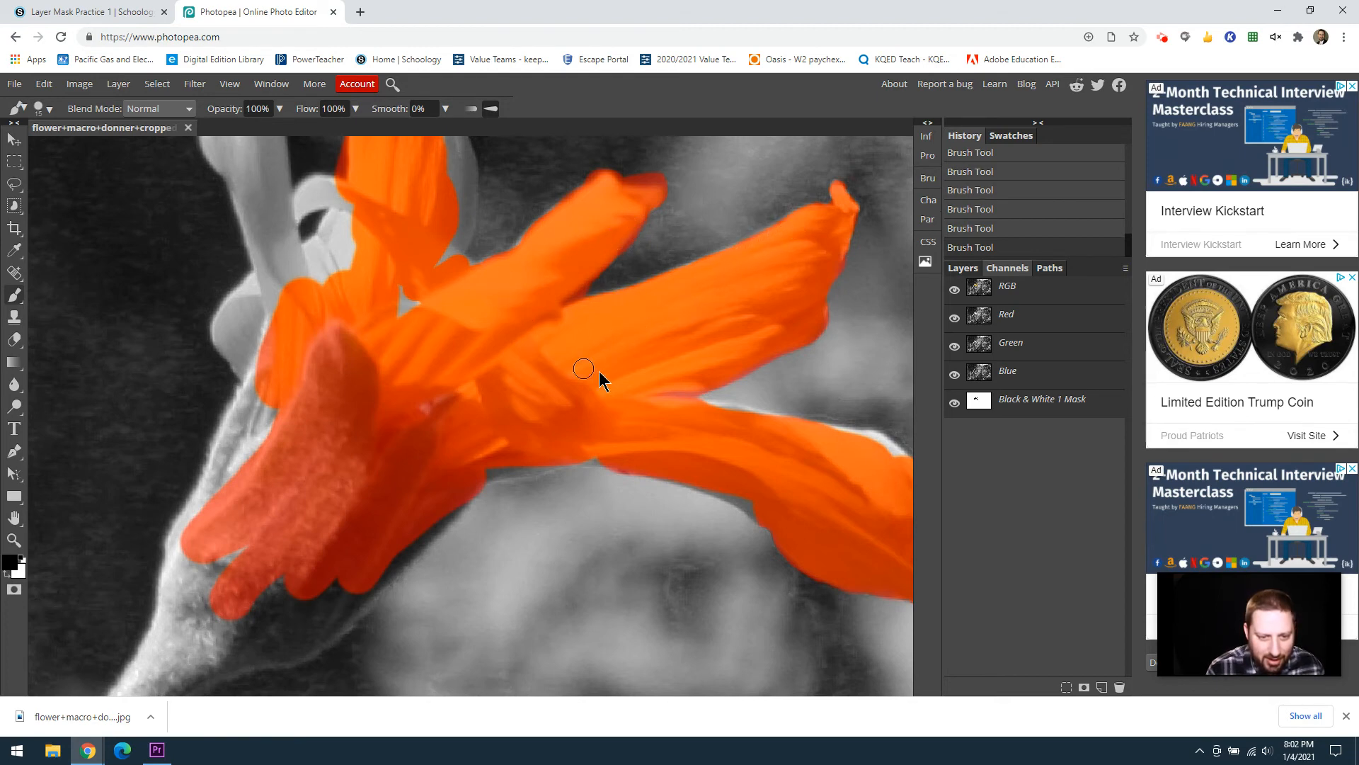
Step: Paint black on the mask over the upper part of the large leaf below the flower, with the mask overlay hidden
{"action": "scroll", "coordinate": [756, 450], "scroll_direction": "down", "scroll_amount": 2}
{"action": "scroll", "coordinate": [755, 451], "scroll_direction": "down", "scroll_amount": 2}
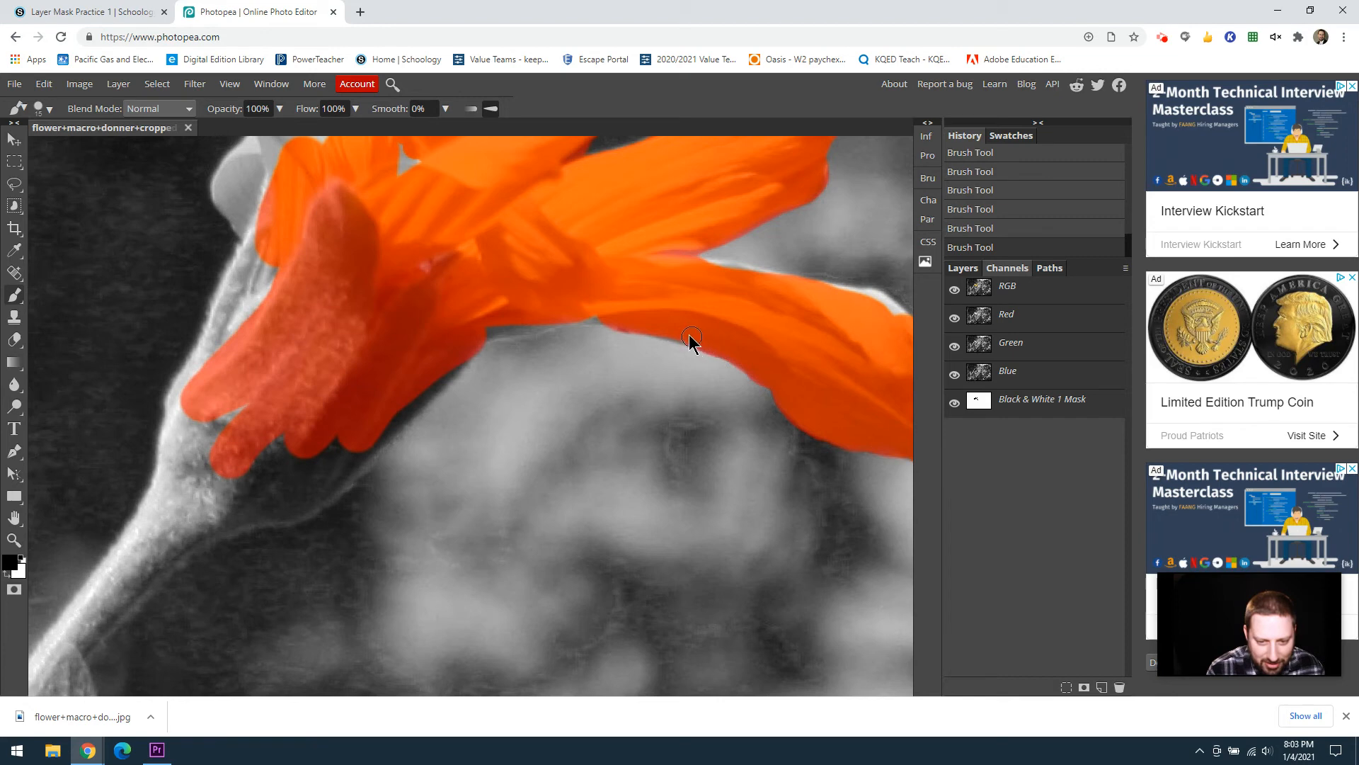
{"action": "scroll", "coordinate": [410, 371], "scroll_direction": "down", "scroll_amount": 8}
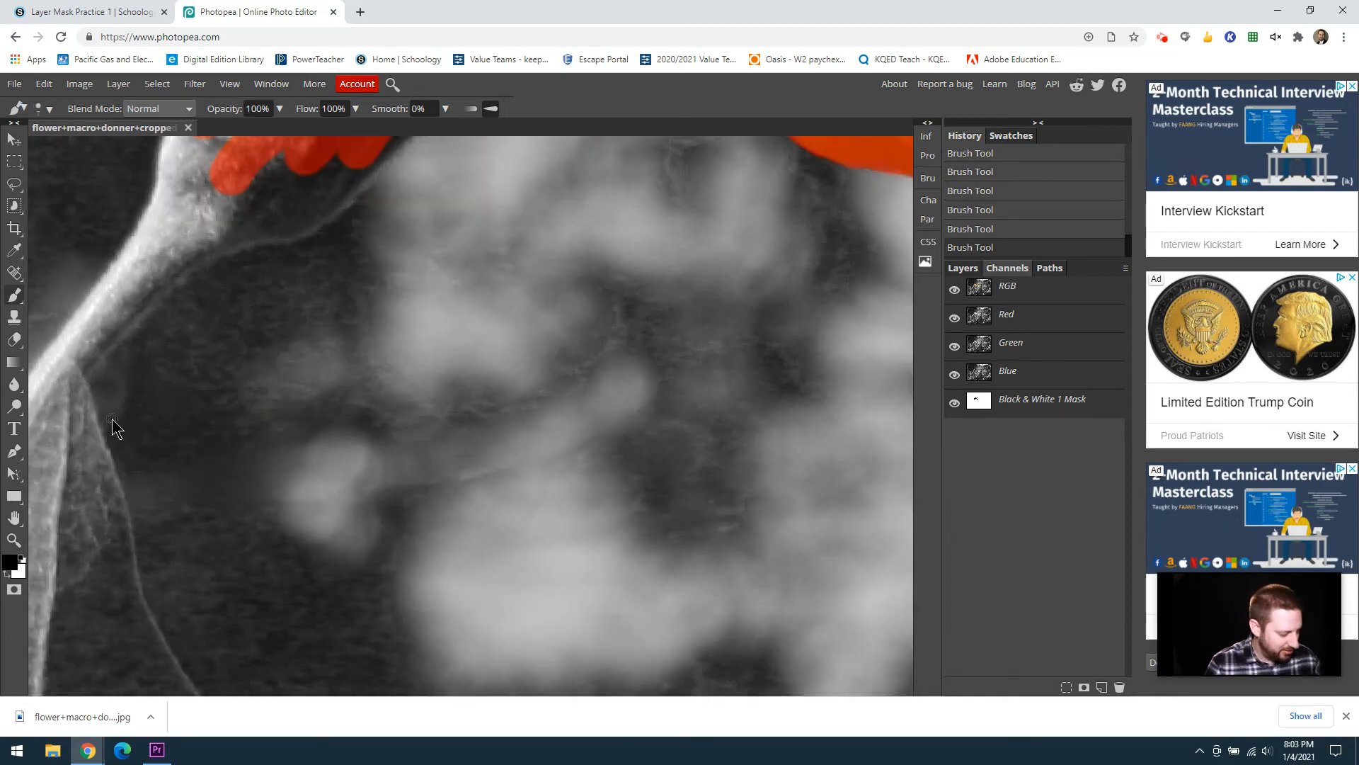
{"action": "scroll", "coordinate": [110, 430], "scroll_direction": "down", "scroll_amount": 8}
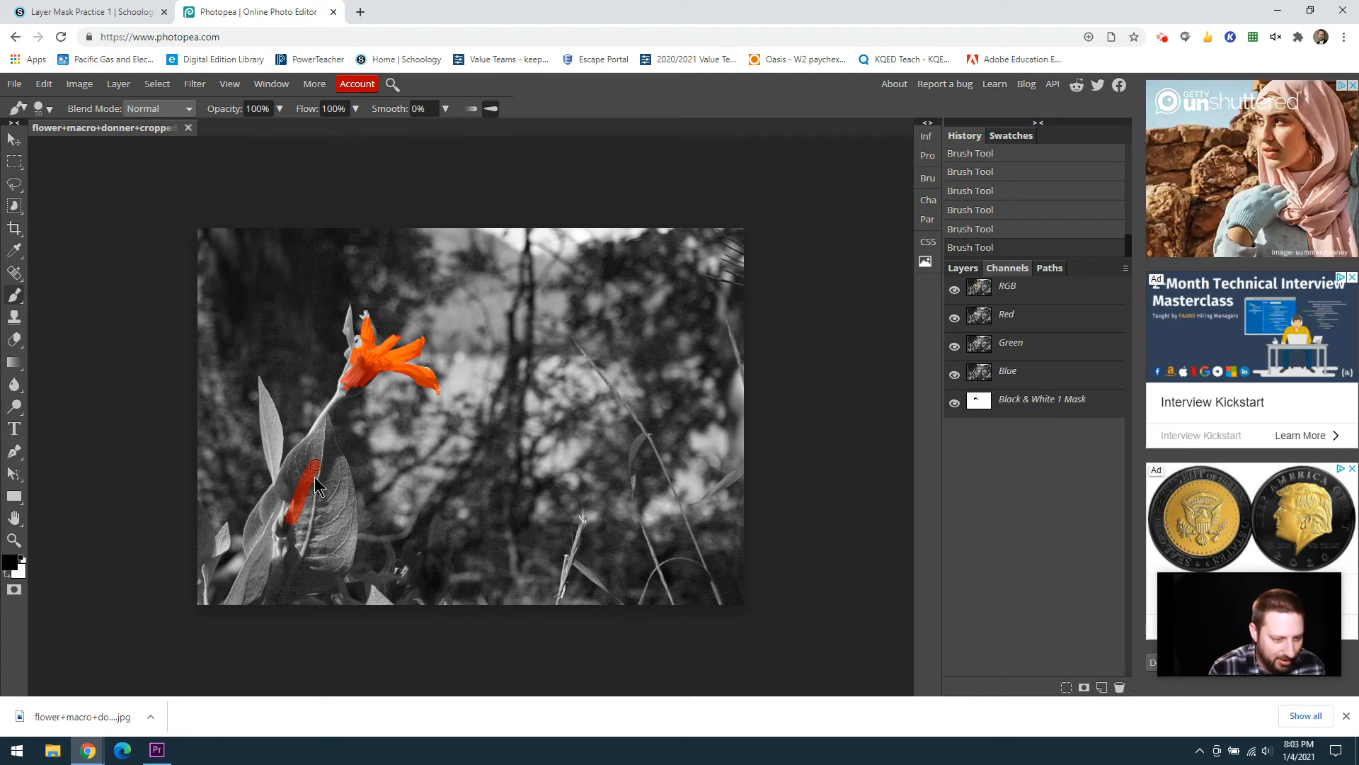
{"action": "left_click", "coordinate": [954, 402]}
{"action": "mouse_move", "coordinate": [320, 473]}
{"action": "left_mouse_down"}
{"action": "mouse_move", "coordinate": [308, 463]}
{"action": "mouse_move", "coordinate": [281, 488]}
{"action": "mouse_move", "coordinate": [323, 427]}
{"action": "mouse_move", "coordinate": [315, 462]}
{"action": "mouse_move", "coordinate": [333, 424]}
{"action": "left_mouse_up"}
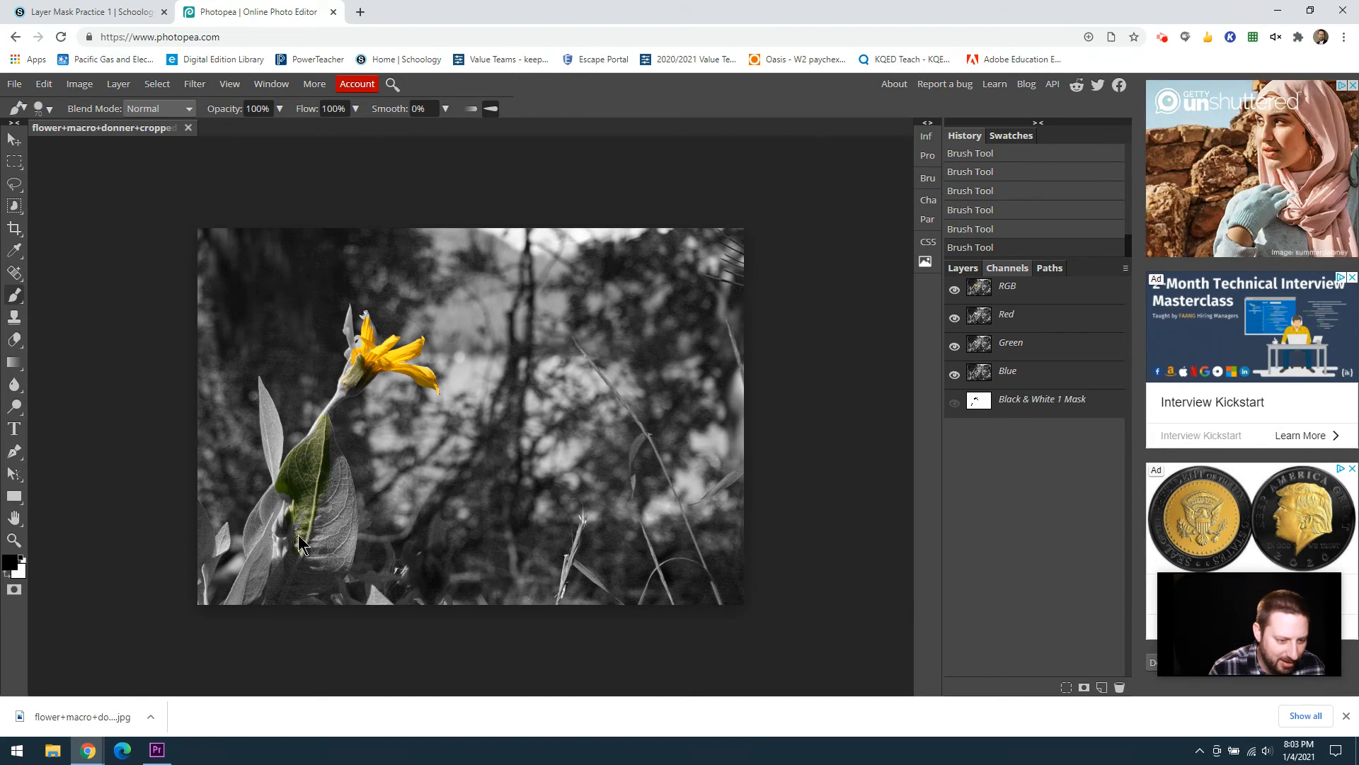
Step: Enlarge the brush and paint black over the rest of the large leaf and the small leaves beside it
{"action": "left_click_drag", "start_coordinate": [296, 512], "coordinate": [302, 533]}
{"action": "key", "text": "bracketright"}
{"action": "key", "text": "bracketright"}
{"action": "key", "text": "bracketright"}
{"action": "mouse_move", "coordinate": [282, 512]}
{"action": "left_mouse_down"}
{"action": "mouse_move", "coordinate": [263, 546]}
{"action": "mouse_move", "coordinate": [262, 531]}
{"action": "mouse_move", "coordinate": [305, 538]}
{"action": "mouse_move", "coordinate": [279, 593]}
{"action": "mouse_move", "coordinate": [332, 573]}
{"action": "mouse_move", "coordinate": [340, 548]}
{"action": "mouse_move", "coordinate": [340, 560]}
{"action": "mouse_move", "coordinate": [342, 494]}
{"action": "mouse_move", "coordinate": [315, 433]}
{"action": "mouse_move", "coordinate": [302, 577]}
{"action": "mouse_move", "coordinate": [333, 530]}
{"action": "left_mouse_up"}
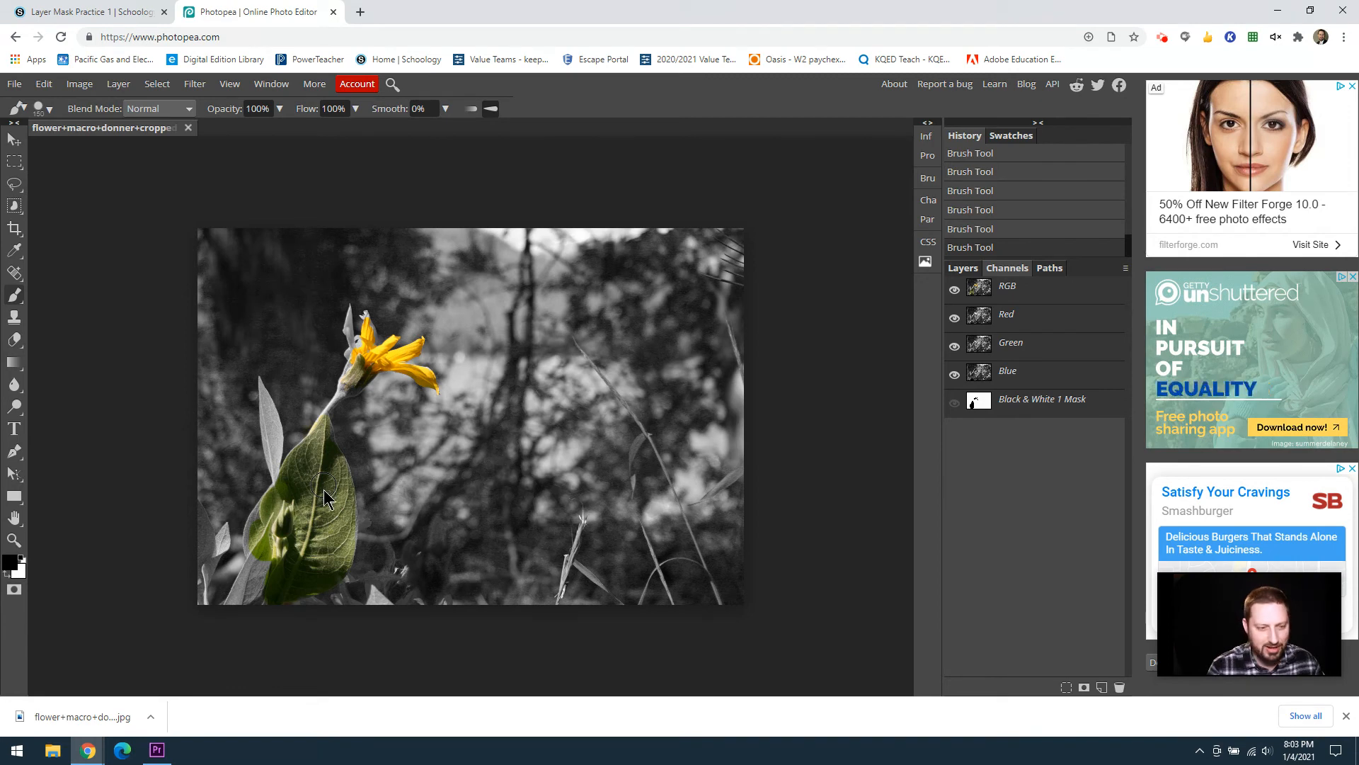
{"action": "left_click", "coordinate": [12, 83]}
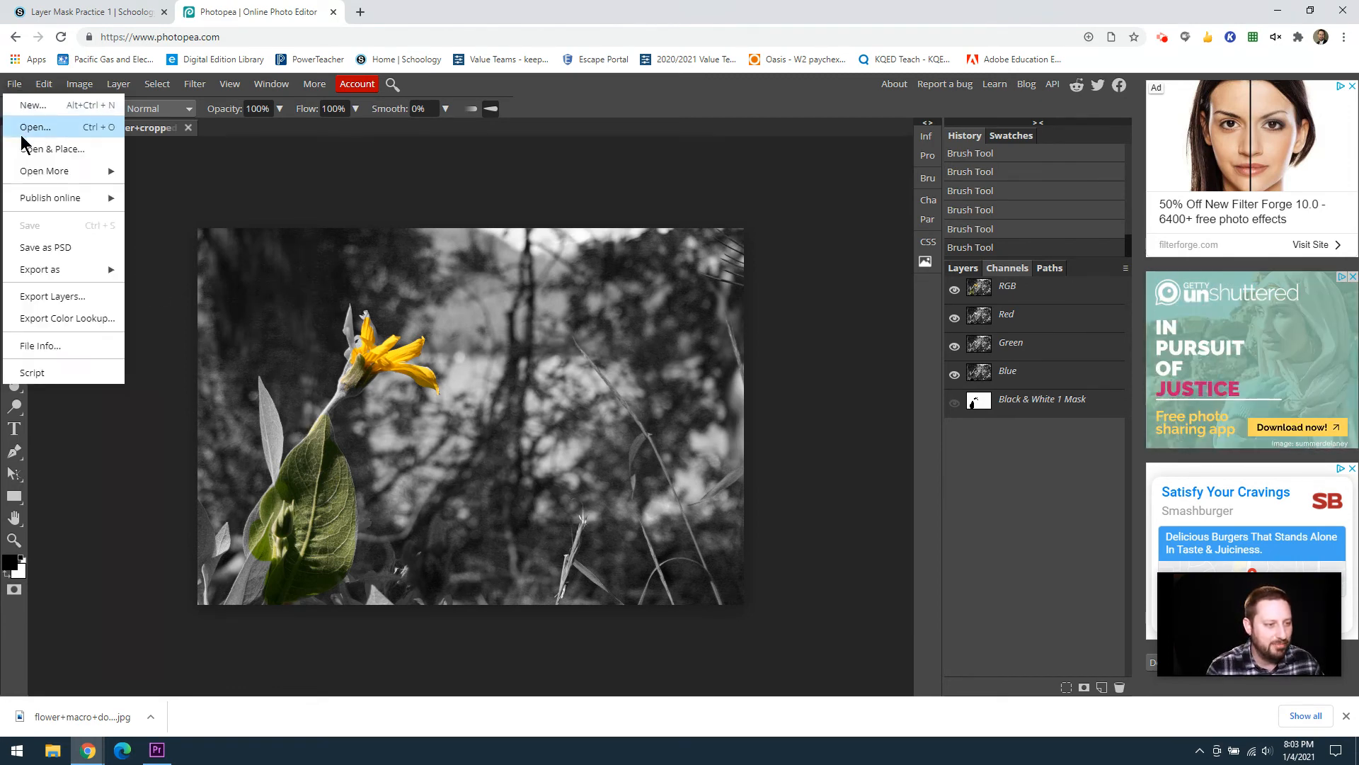
{"action": "mouse_move", "coordinate": [45, 269]}
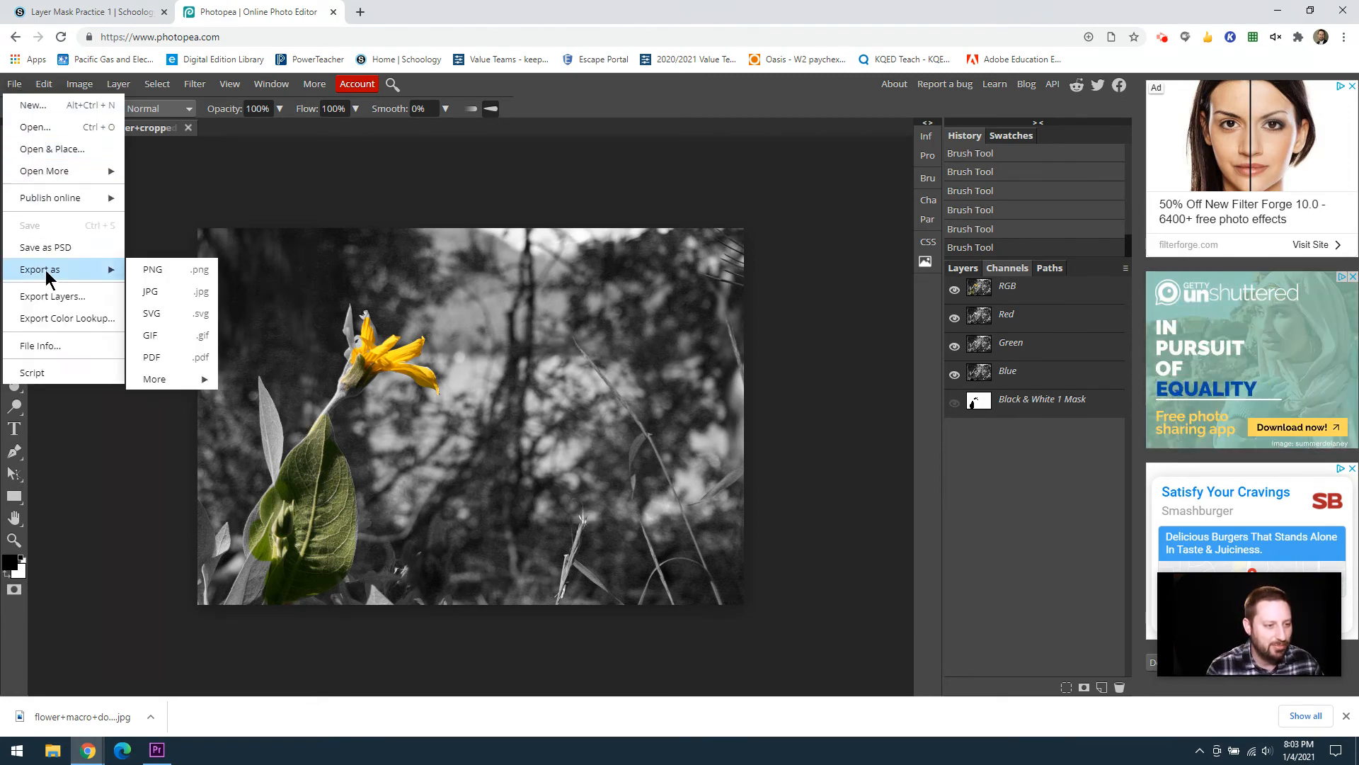
{"action": "left_click", "coordinate": [167, 294]}
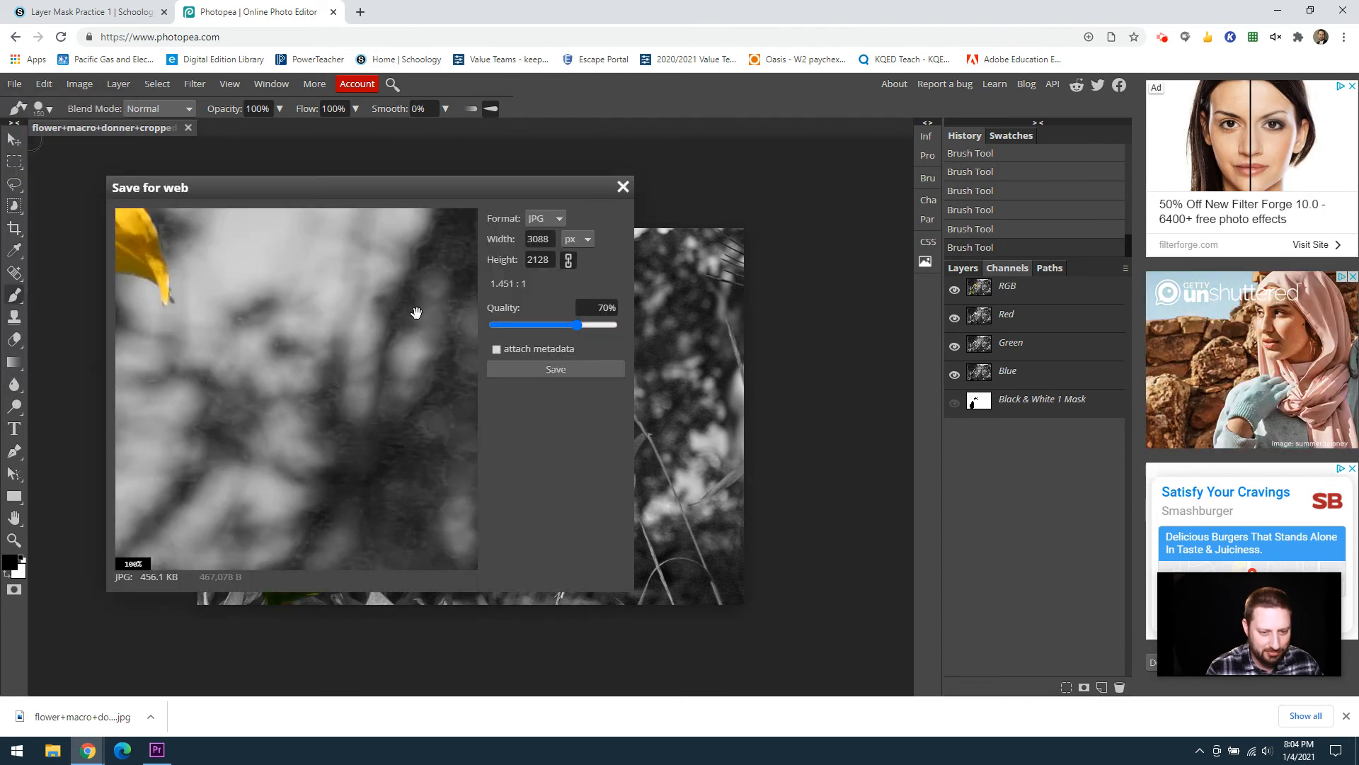
{"action": "left_click_drag", "start_coordinate": [577, 327], "coordinate": [615, 334]}
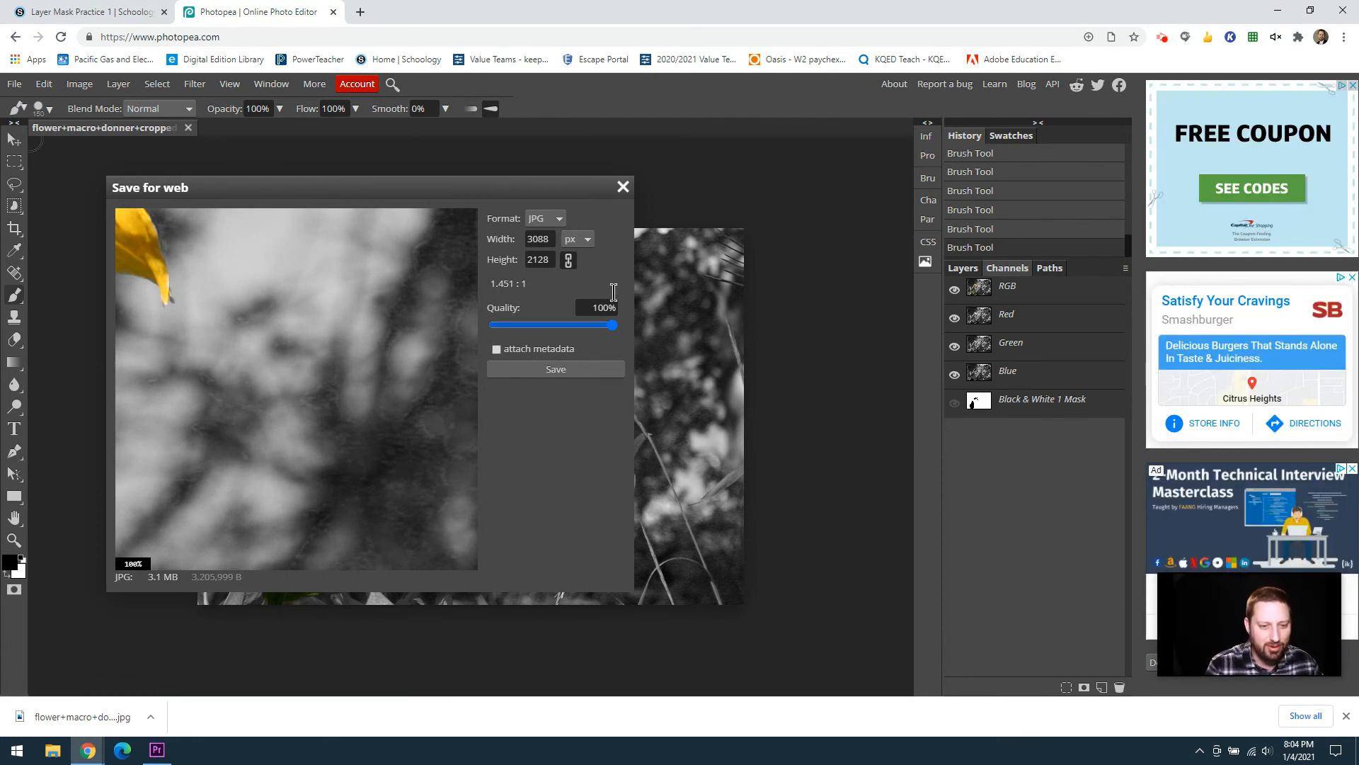
{"action": "left_click", "coordinate": [623, 187]}
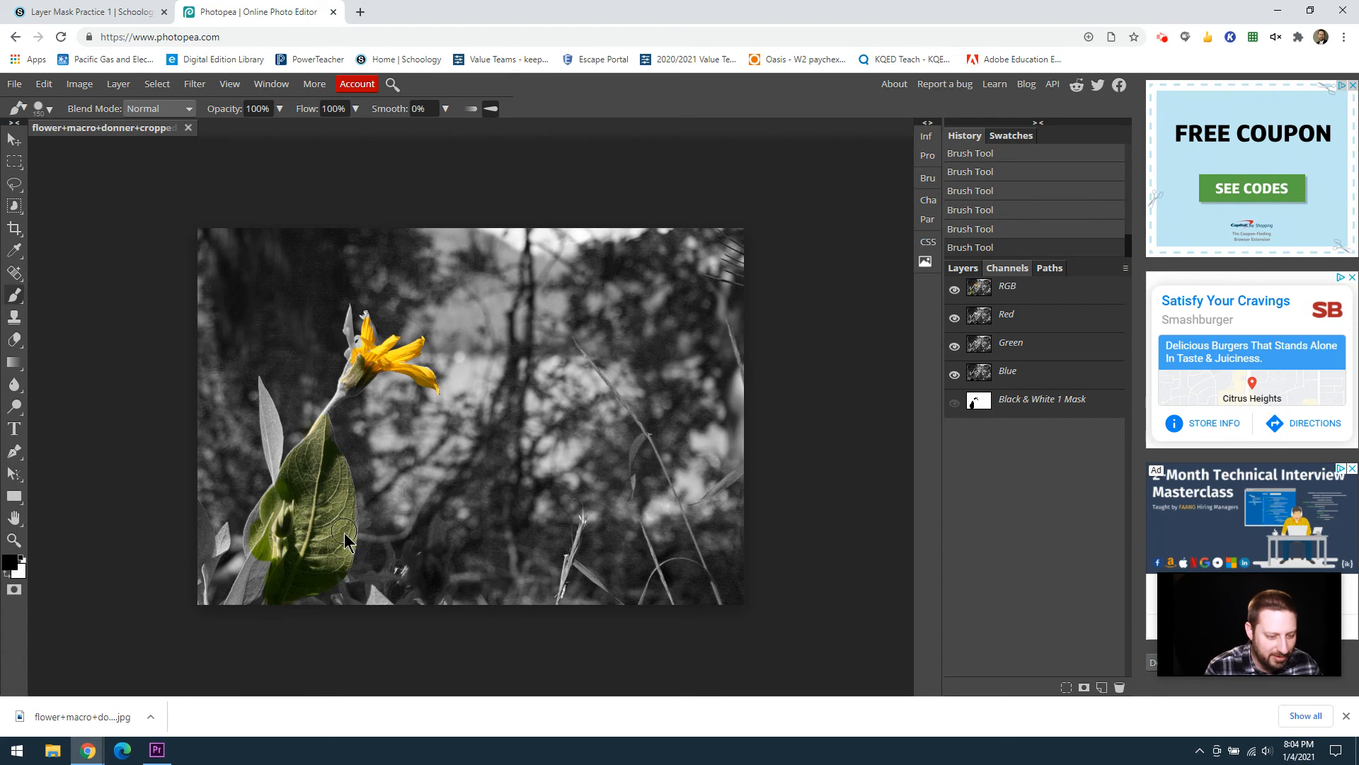
Step: Paint black over the lowest leaf and the stem to restore their color, and show the mask overlay again
{"action": "mouse_move", "coordinate": [264, 580]}
{"action": "left_mouse_down"}
{"action": "mouse_move", "coordinate": [271, 553]}
{"action": "mouse_move", "coordinate": [243, 607]}
{"action": "left_mouse_up"}
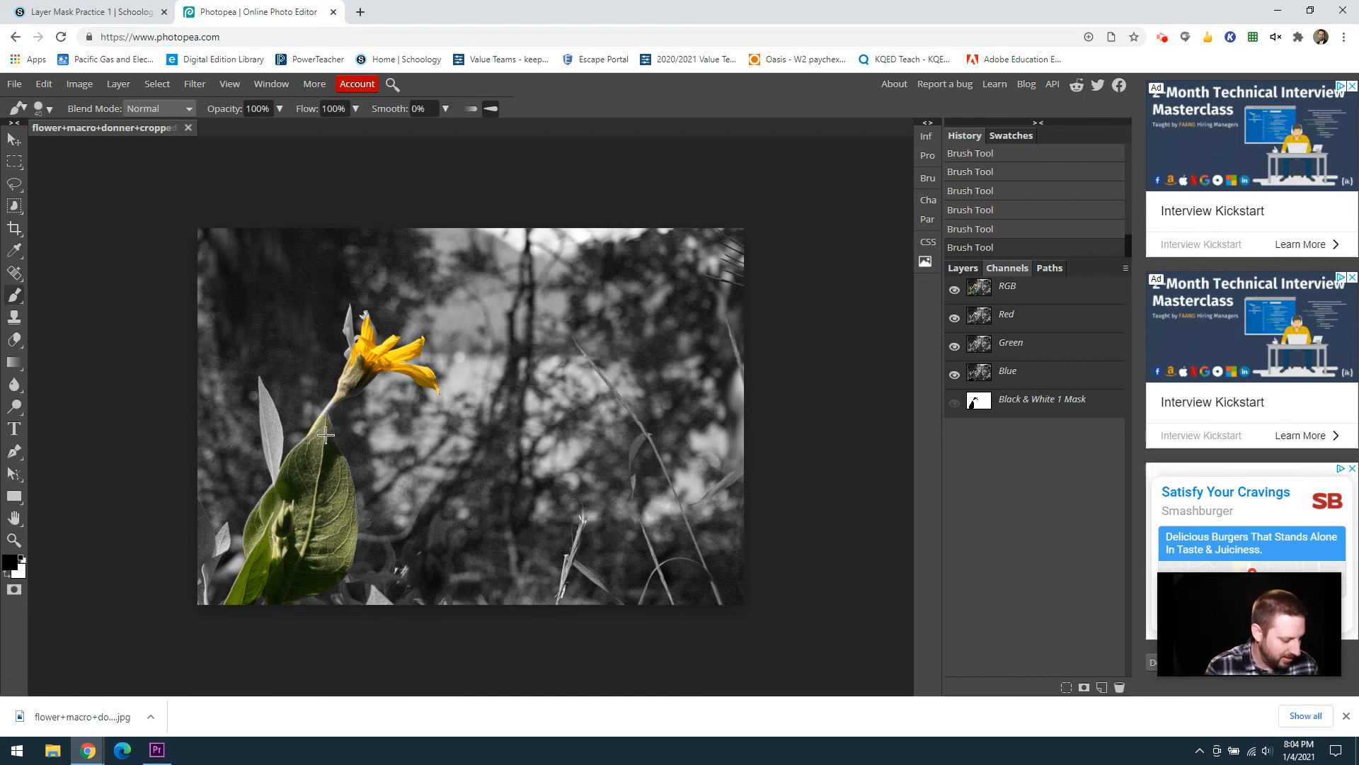
{"action": "scroll", "coordinate": [324, 446], "scroll_direction": "up", "scroll_amount": 2}
{"action": "scroll", "coordinate": [322, 460], "scroll_direction": "up", "scroll_amount": 1}
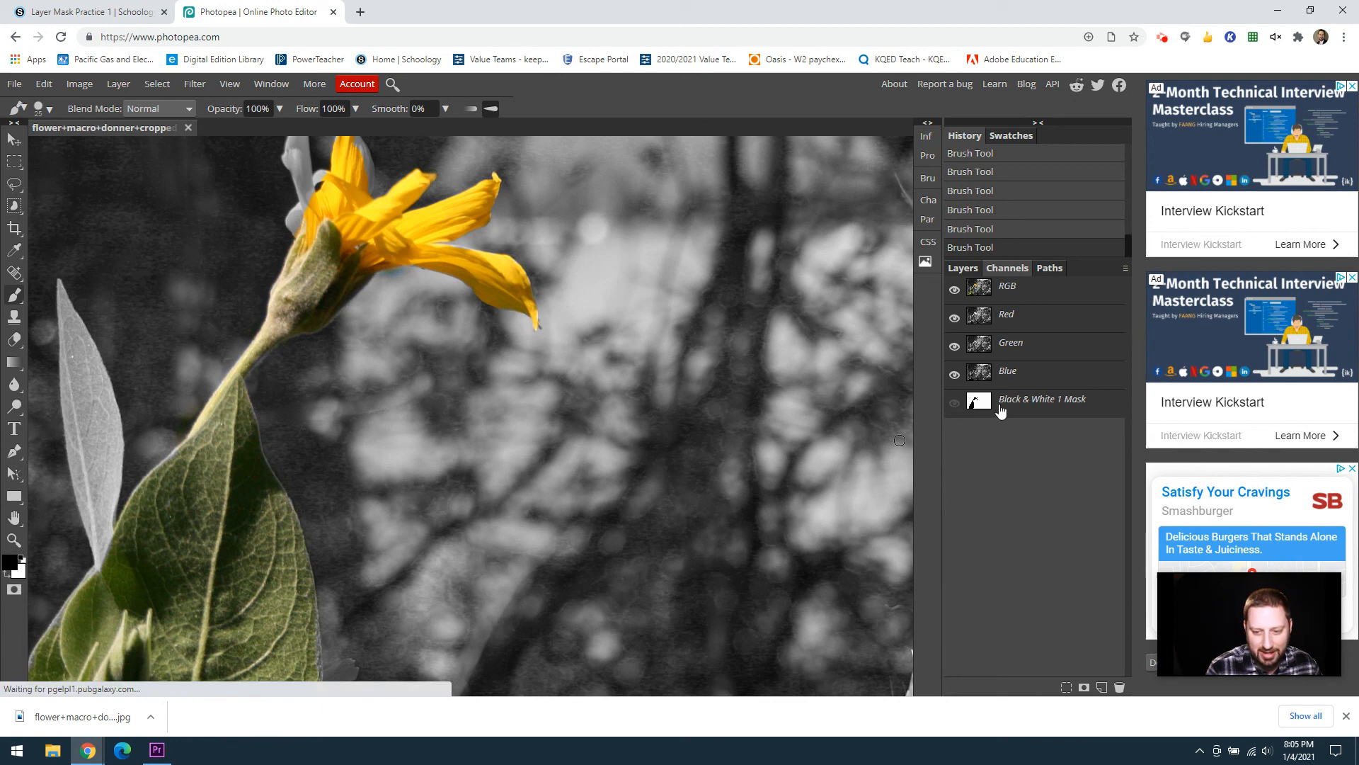
{"action": "left_click", "coordinate": [954, 402]}
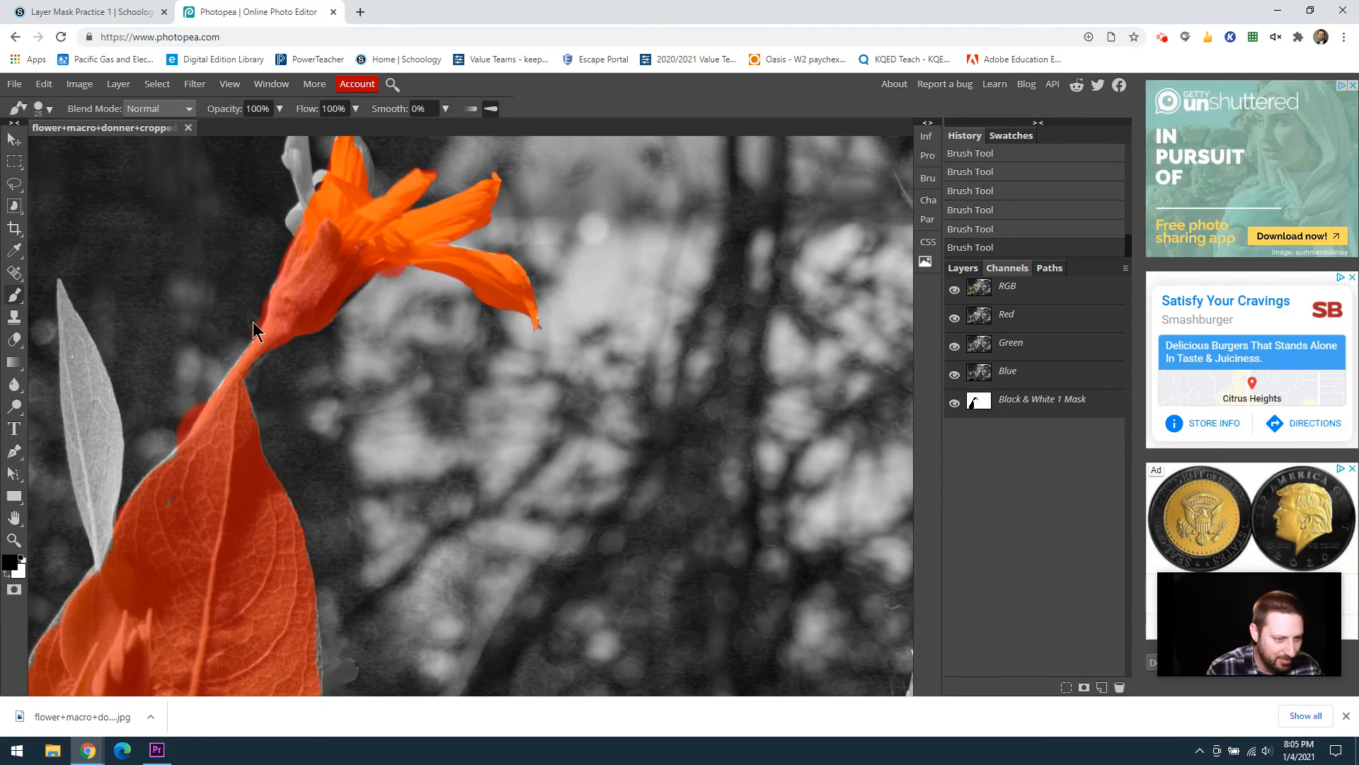
Step: Paint white on the mask to remove the spill beside the stem and flower base, and switch the brush back to black
{"action": "key", "text": "x"}
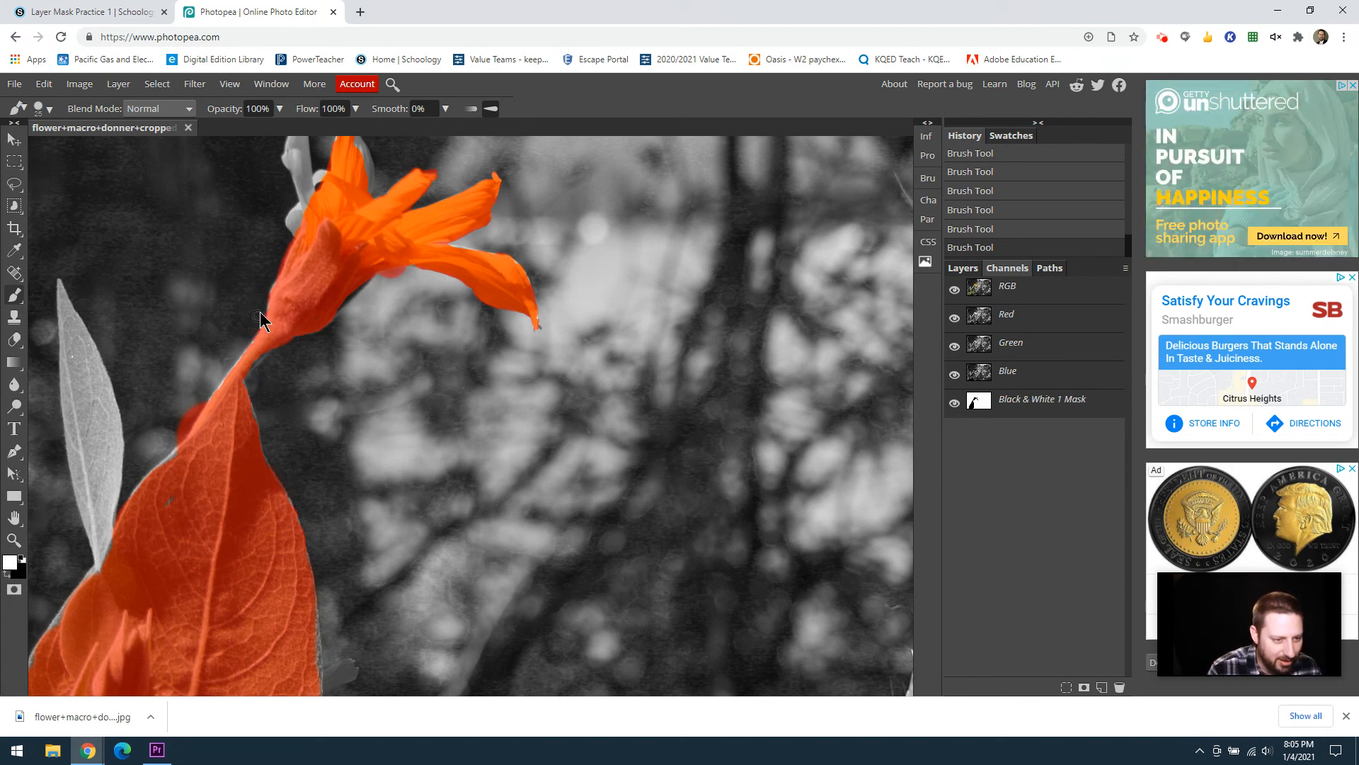
{"action": "key", "text": "x"}
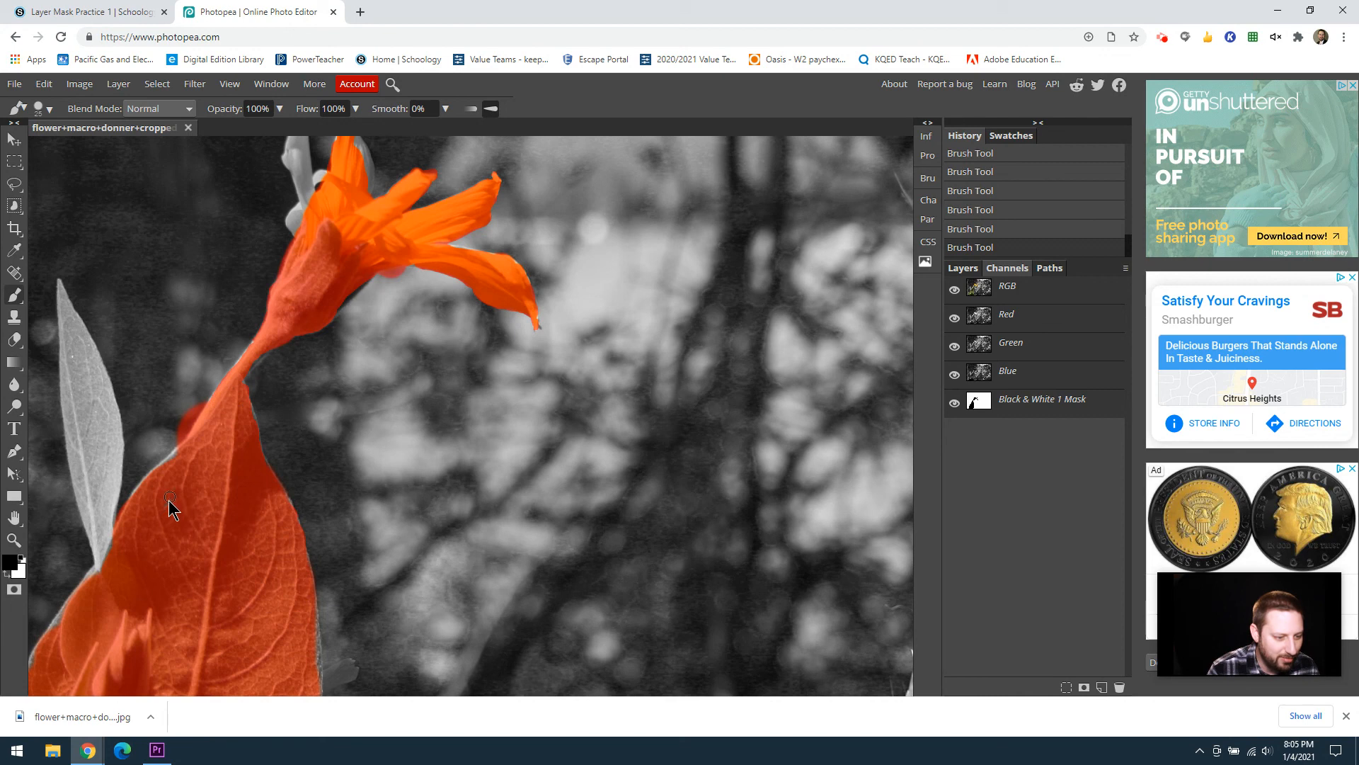
{"action": "left_click_drag", "start_coordinate": [199, 439], "coordinate": [188, 424]}
{"action": "key", "text": "x"}
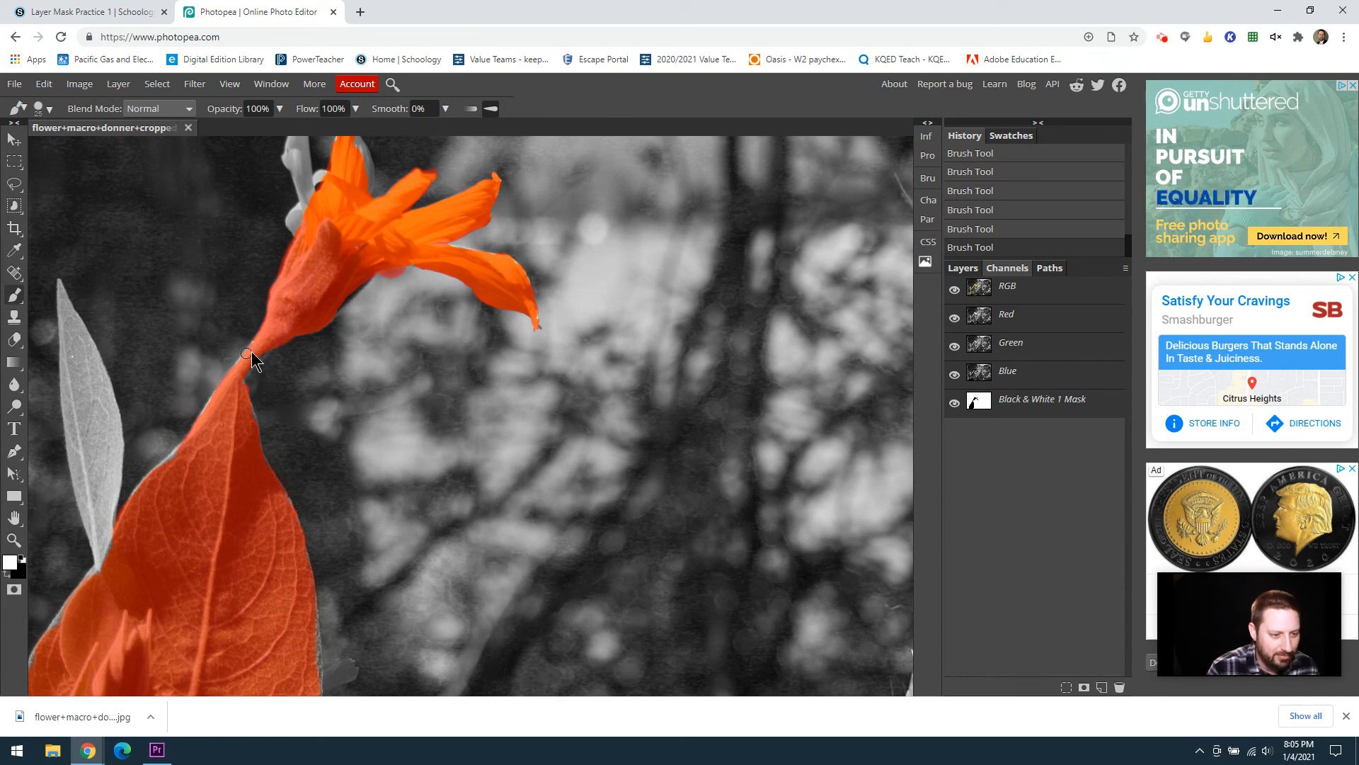
{"action": "key", "text": "x"}
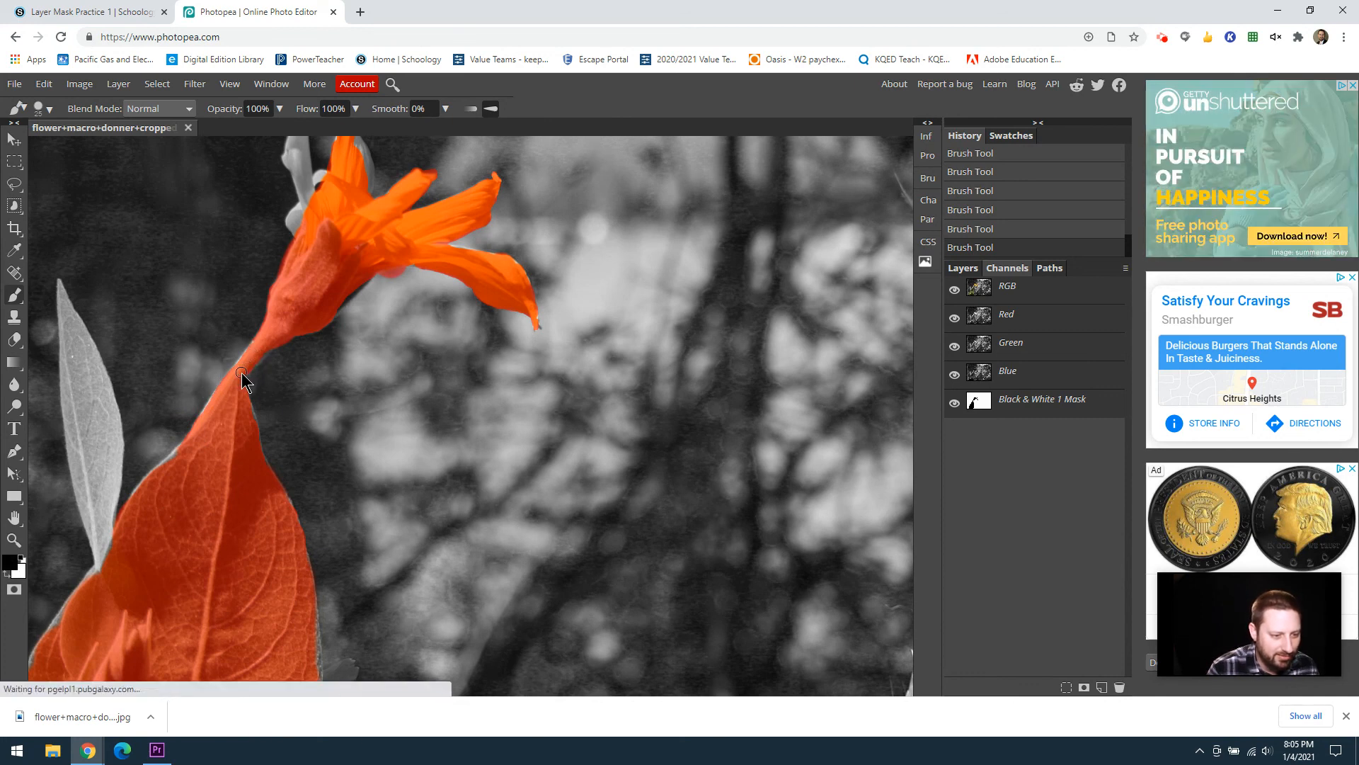